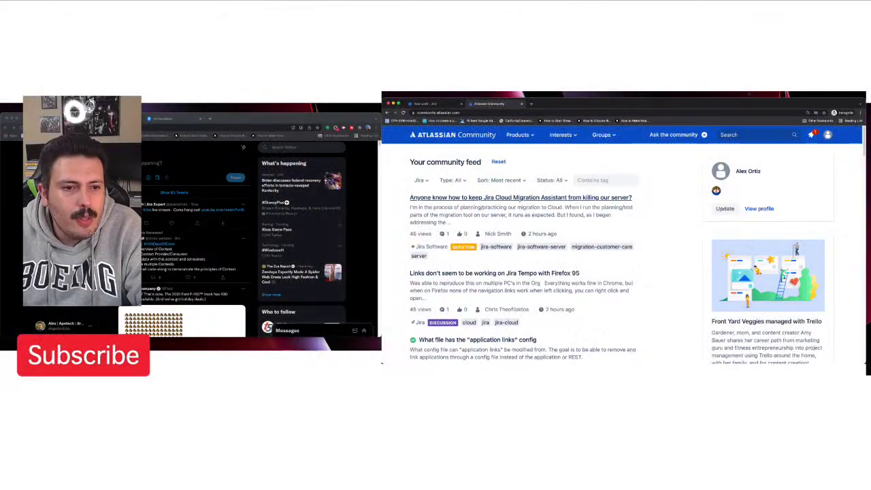
Step: Open the question "Anyone know how to keep Jira Cloud Migration Assistant from killing our server?" in a new tab and switch to it
{"action": "right_click", "coordinate": [525, 198]}
{"action": "left_click", "coordinate": [544, 200]}
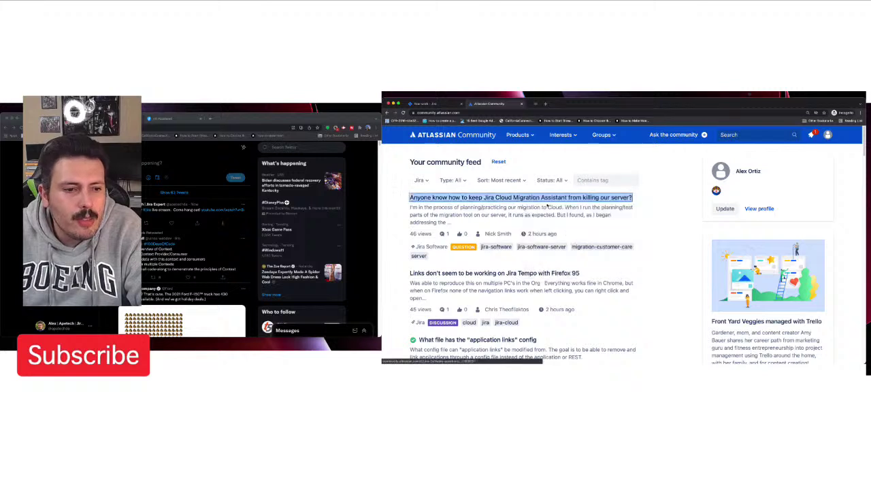
{"action": "left_click", "coordinate": [555, 105]}
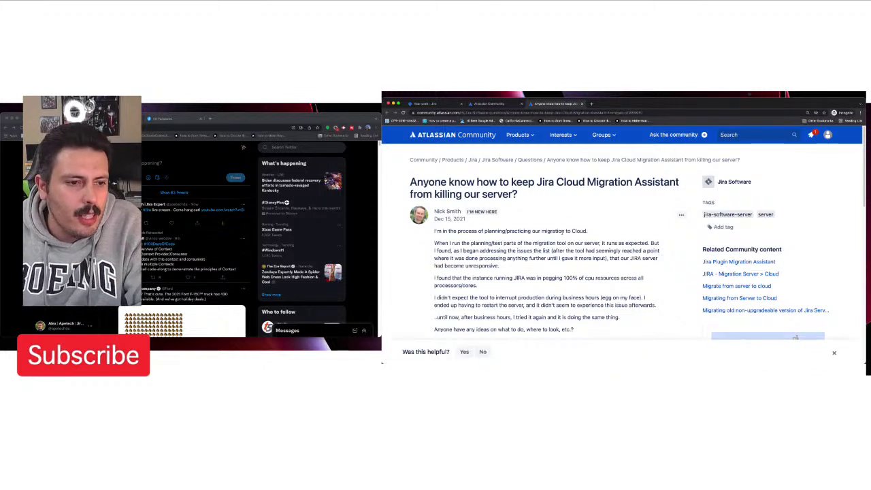
Step: Read the full question, covering the author's account of the server problem and the quoted slow-queries log entry
{"action": "scroll", "coordinate": [530, 235], "scroll_direction": "down", "scroll_amount": 1}
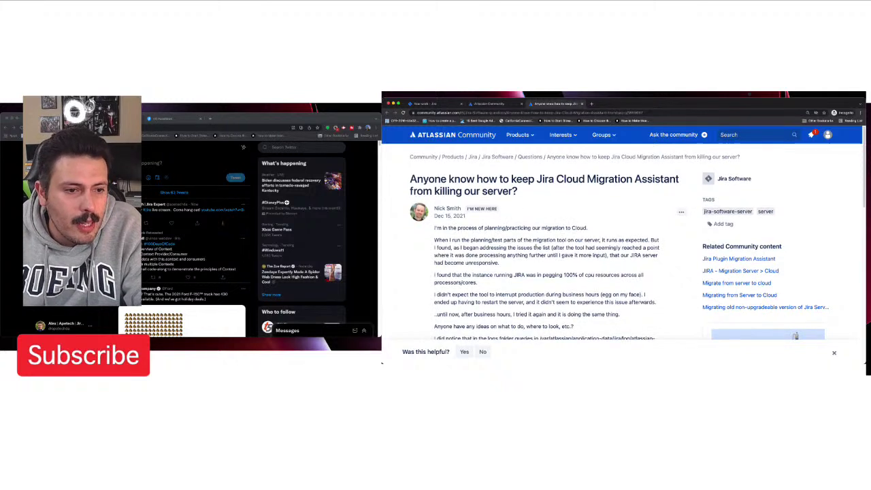
{"action": "left_click_drag", "start_coordinate": [456, 240], "coordinate": [647, 257]}
{"action": "scroll", "coordinate": [647, 257], "scroll_direction": "down", "scroll_amount": 1}
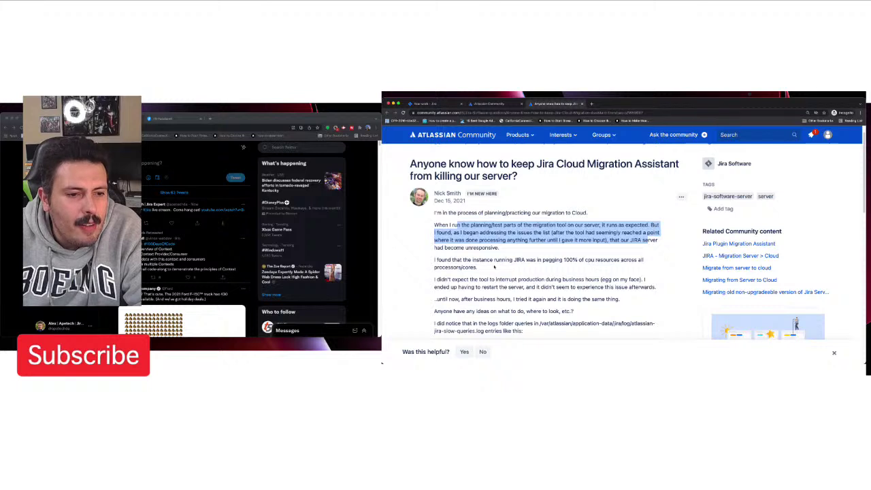
{"action": "left_click_drag", "start_coordinate": [472, 260], "coordinate": [618, 266]}
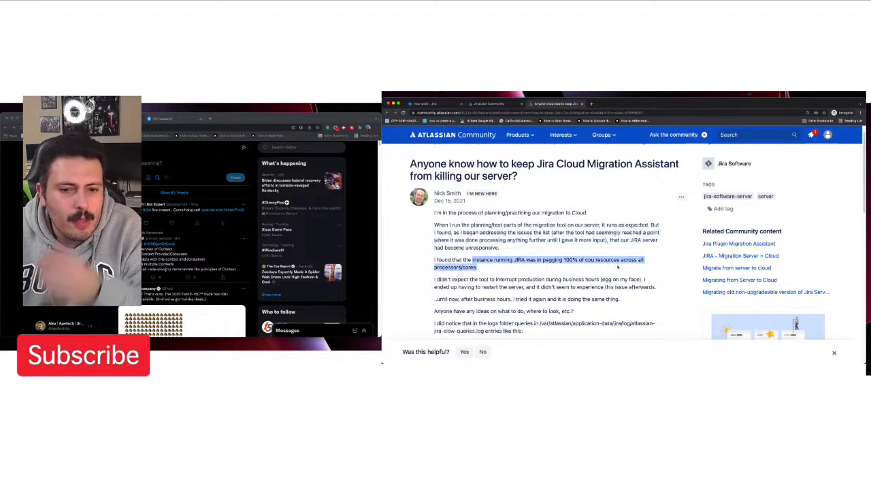
{"action": "scroll", "coordinate": [617, 268], "scroll_direction": "down", "scroll_amount": 1}
{"action": "scroll", "coordinate": [617, 269], "scroll_direction": "down", "scroll_amount": 1}
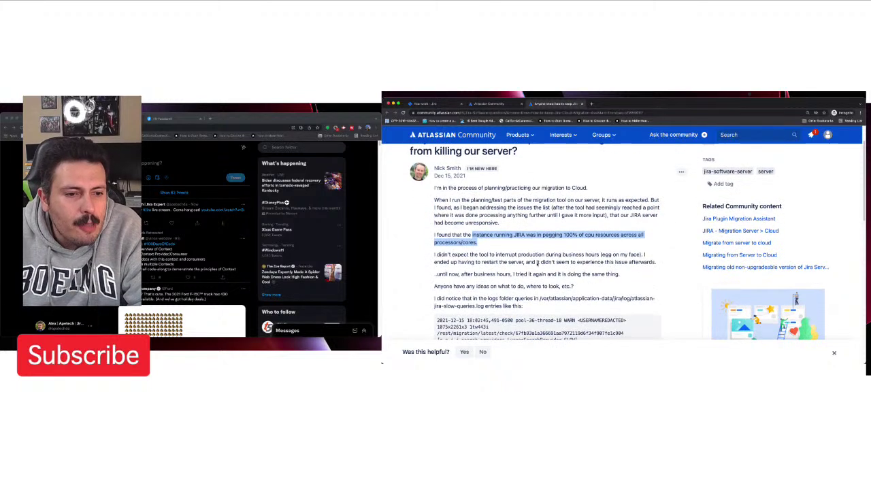
{"action": "left_click_drag", "start_coordinate": [487, 255], "coordinate": [649, 263]}
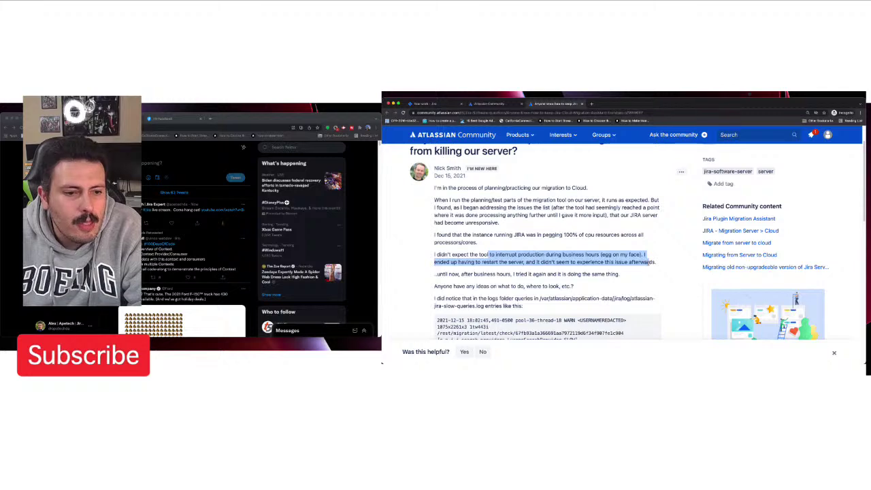
{"action": "scroll", "coordinate": [647, 262], "scroll_direction": "down", "scroll_amount": 1}
{"action": "scroll", "coordinate": [647, 263], "scroll_direction": "down", "scroll_amount": 3}
{"action": "left_click_drag", "start_coordinate": [520, 242], "coordinate": [602, 243]}
{"action": "scroll", "coordinate": [603, 242], "scroll_direction": "down", "scroll_amount": 5}
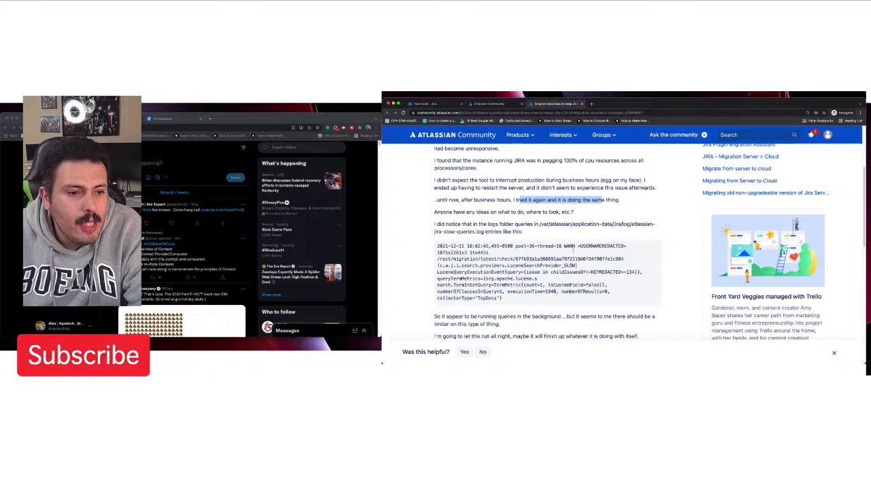
{"action": "left_click_drag", "start_coordinate": [446, 224], "coordinate": [510, 229]}
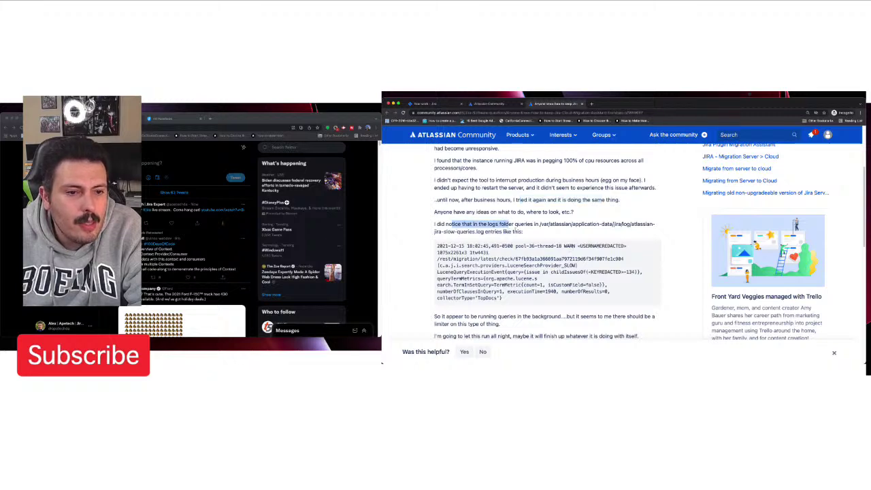
{"action": "scroll", "coordinate": [510, 229], "scroll_direction": "down", "scroll_amount": 5}
{"action": "left_click_drag", "start_coordinate": [478, 265], "coordinate": [574, 276]}
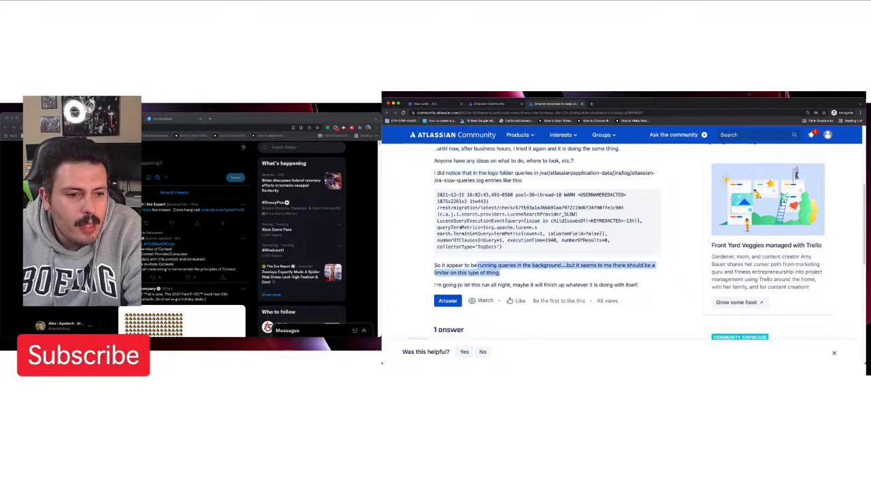
{"action": "left_click_drag", "start_coordinate": [452, 285], "coordinate": [566, 284]}
{"action": "left_click", "coordinate": [610, 284]}
Step: Read the community leader's existing answer, including its advice on test instances and server resources
{"action": "scroll", "coordinate": [638, 283], "scroll_direction": "down", "scroll_amount": 4}
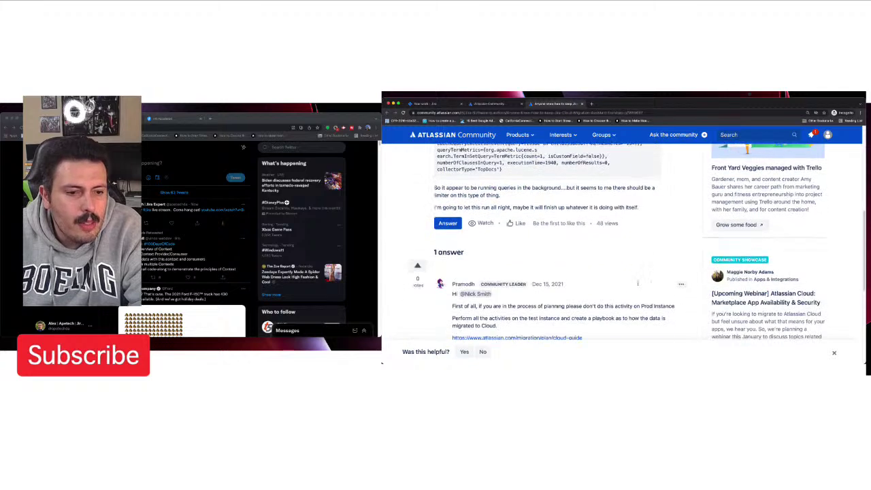
{"action": "scroll", "coordinate": [637, 282], "scroll_direction": "down", "scroll_amount": 2}
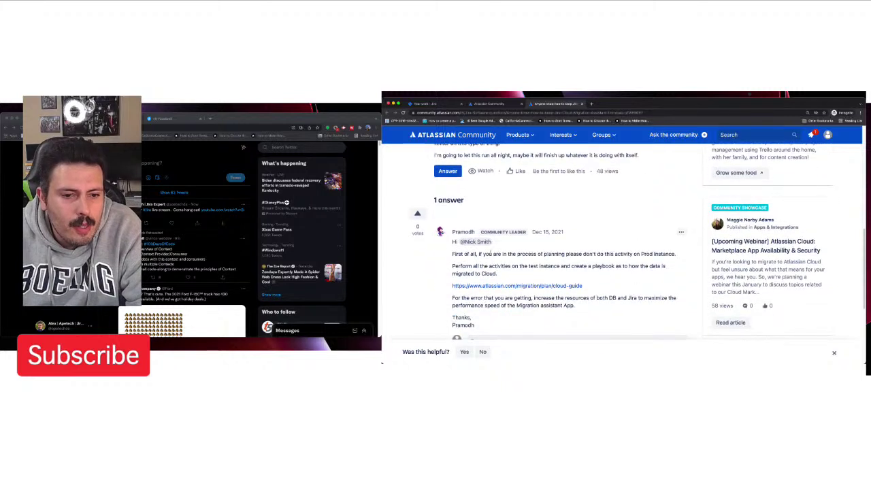
{"action": "left_click_drag", "start_coordinate": [526, 256], "coordinate": [674, 255]}
{"action": "scroll", "coordinate": [673, 255], "scroll_direction": "down", "scroll_amount": 1}
{"action": "left_click_drag", "start_coordinate": [497, 258], "coordinate": [660, 260]}
{"action": "scroll", "coordinate": [568, 260], "scroll_direction": "down", "scroll_amount": 2}
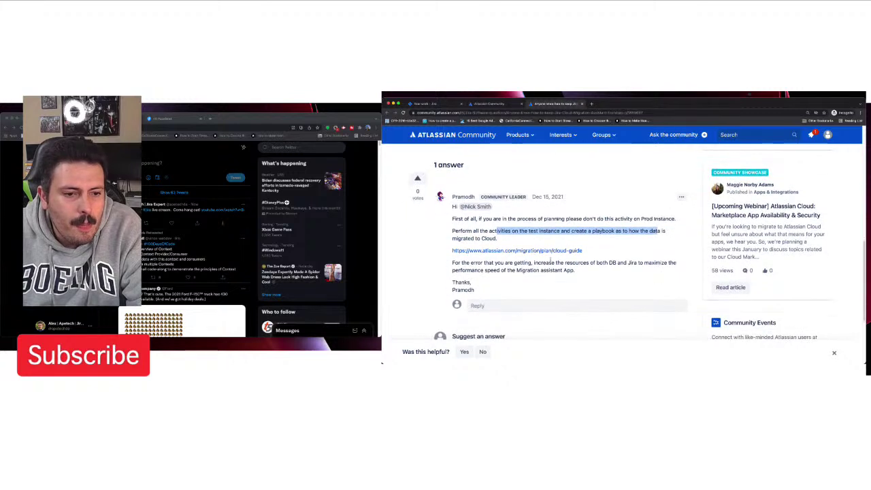
{"action": "left_click_drag", "start_coordinate": [481, 262], "coordinate": [668, 271]}
{"action": "scroll", "coordinate": [640, 268], "scroll_direction": "down", "scroll_amount": 3}
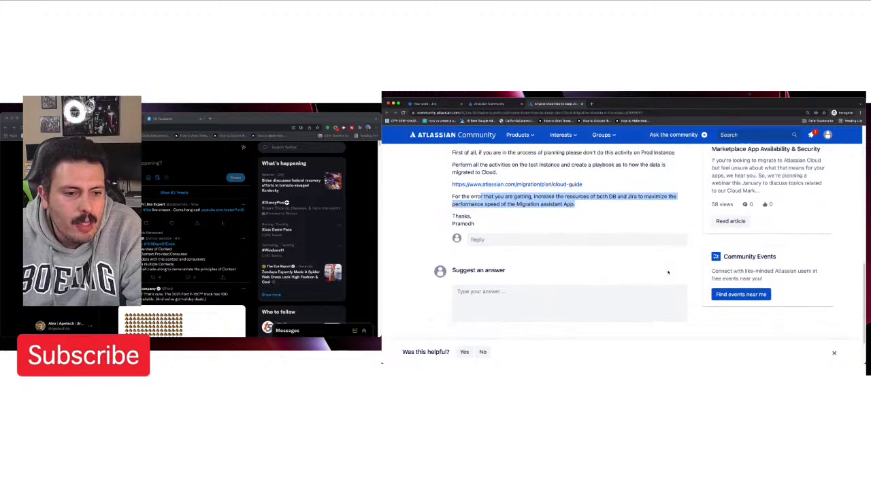
Step: Open the editor for suggesting an answer and review the question and the existing answer once more
{"action": "left_click", "coordinate": [556, 266]}
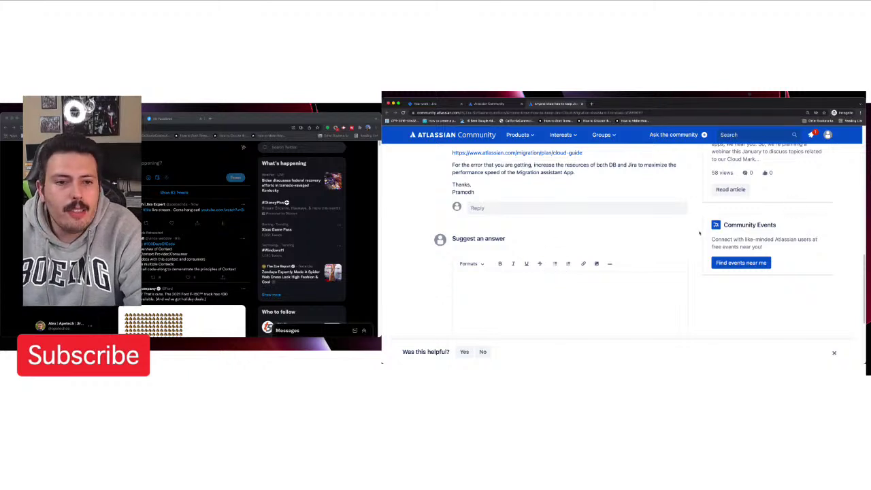
{"action": "scroll", "coordinate": [606, 235], "scroll_direction": "up", "scroll_amount": 3}
{"action": "scroll", "coordinate": [605, 236], "scroll_direction": "down", "scroll_amount": 1}
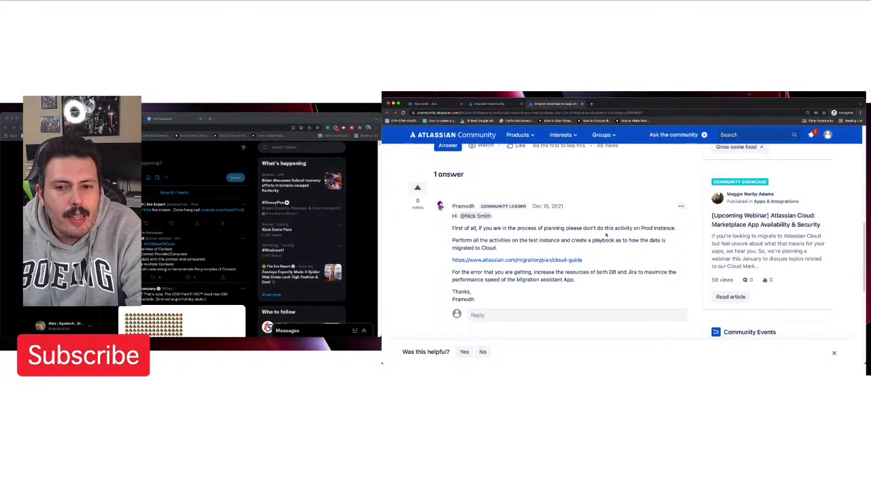
{"action": "scroll", "coordinate": [606, 236], "scroll_direction": "down", "scroll_amount": 1}
{"action": "scroll", "coordinate": [606, 235], "scroll_direction": "up", "scroll_amount": 3}
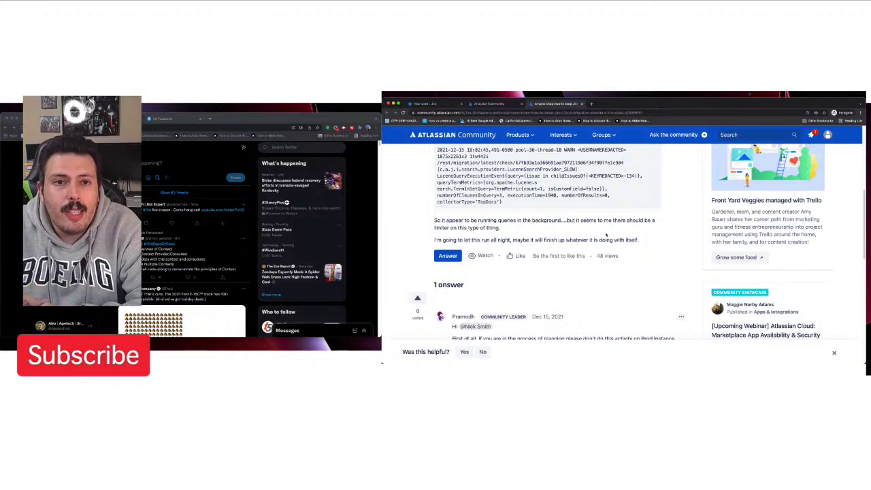
{"action": "scroll", "coordinate": [605, 234], "scroll_direction": "up", "scroll_amount": 5}
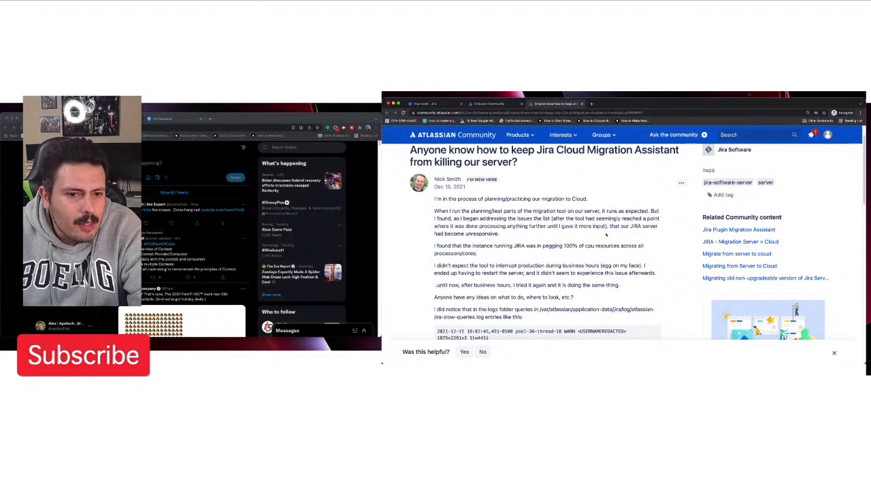
{"action": "scroll", "coordinate": [608, 234], "scroll_direction": "down", "scroll_amount": 2}
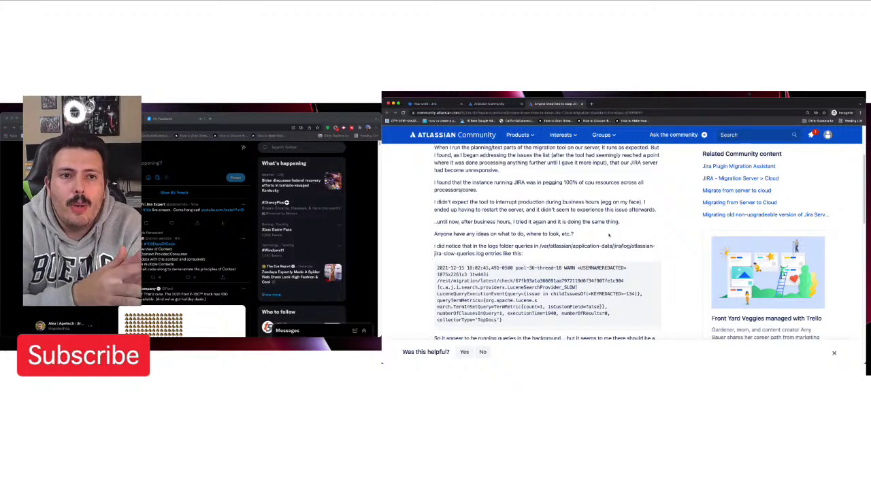
{"action": "scroll", "coordinate": [608, 236], "scroll_direction": "down", "scroll_amount": 10}
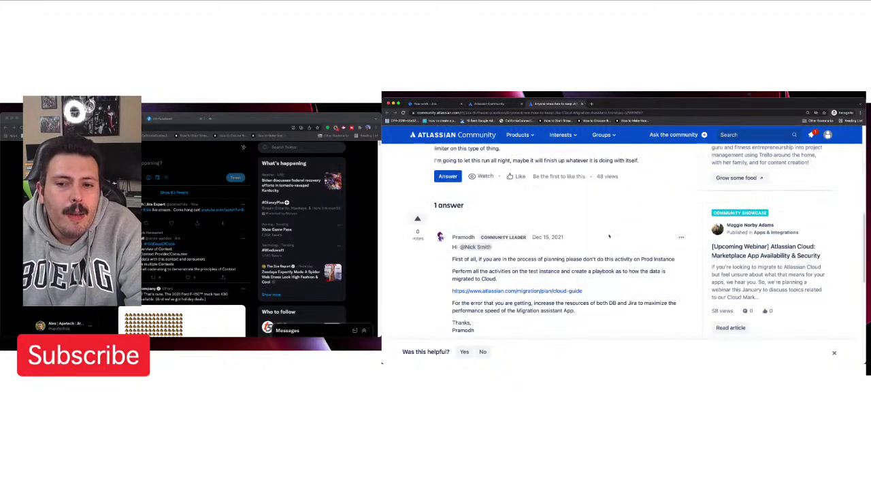
{"action": "scroll", "coordinate": [520, 289], "scroll_direction": "down", "scroll_amount": 5}
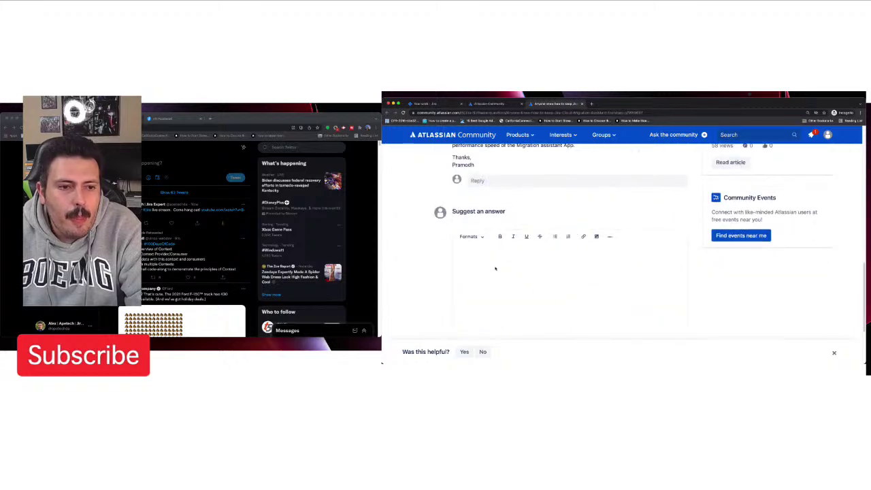
{"action": "scroll", "coordinate": [495, 267], "scroll_direction": "up", "scroll_amount": 2}
{"action": "scroll", "coordinate": [498, 263], "scroll_direction": "down", "scroll_amount": 2}
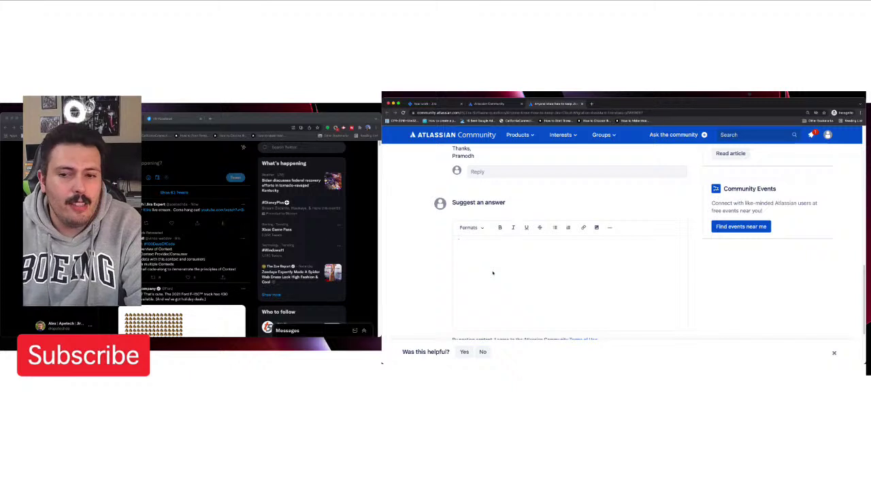
Step: Begin the answer with "Hello" followed by a mention of the question's author, and continue on a new line
{"action": "type", "text": "Hello"}
{"action": "scroll", "coordinate": [492, 273], "scroll_direction": "up", "scroll_amount": 15}
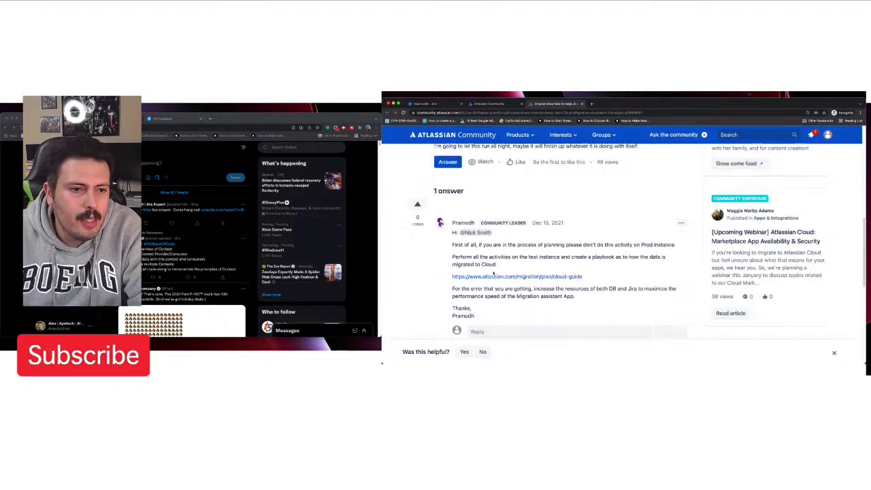
{"action": "scroll", "coordinate": [492, 272], "scroll_direction": "down", "scroll_amount": 8}
{"action": "scroll", "coordinate": [493, 273], "scroll_direction": "up", "scroll_amount": 3}
{"action": "scroll", "coordinate": [493, 270], "scroll_direction": "up", "scroll_amount": 3}
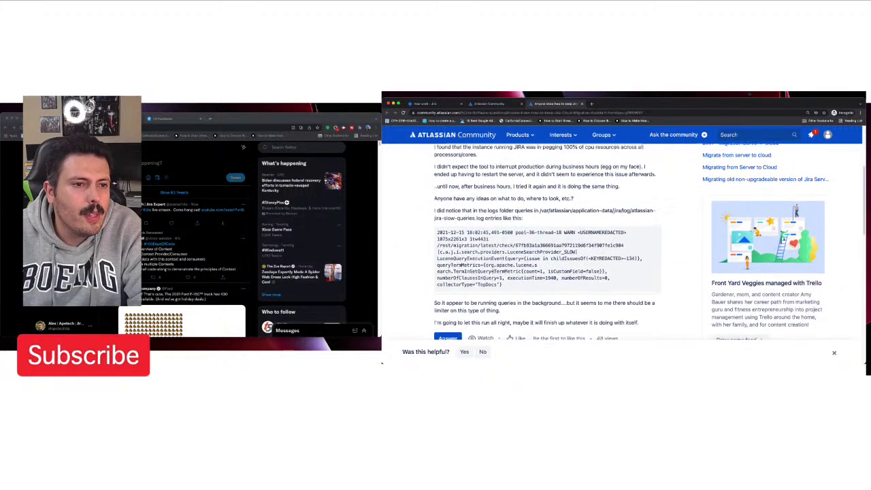
{"action": "scroll", "coordinate": [493, 272], "scroll_direction": "down", "scroll_amount": 15}
{"action": "type", "text": "@nic"}
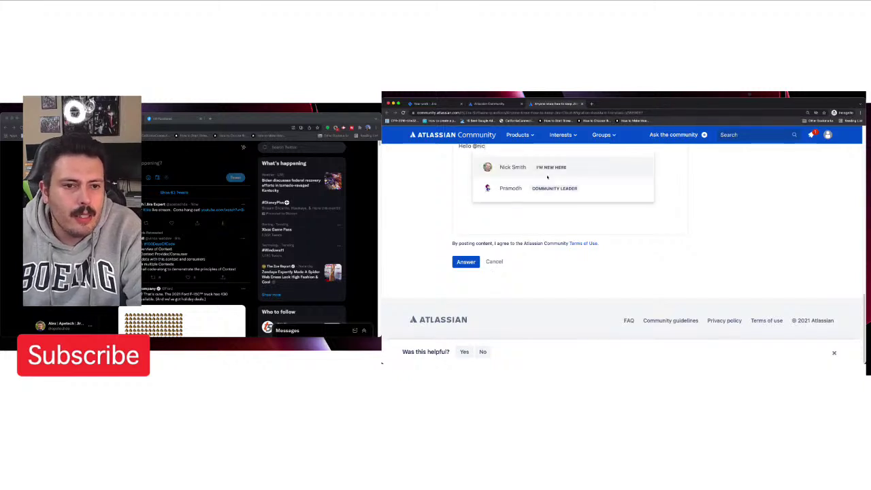
{"action": "left_click", "coordinate": [548, 169]}
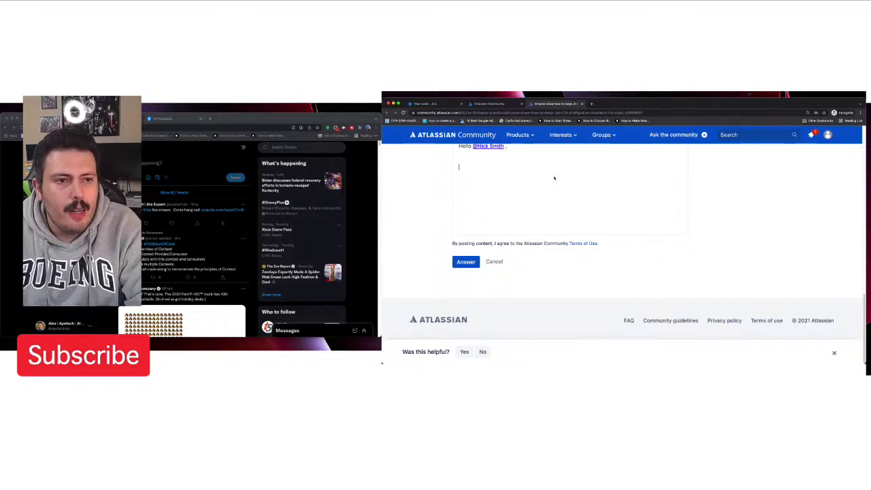
{"action": "key", "text": "BackSpace"}
Step: Write the opening sentence "I ran into a similar issue not too long ago." below the greeting
{"action": "type", "text": "I ran into a similar"}
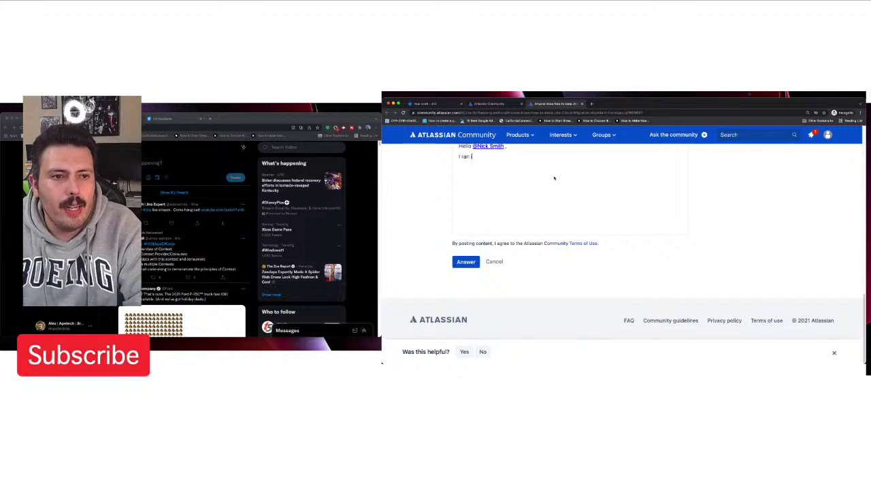
{"action": "type", "text": " issue not to"}
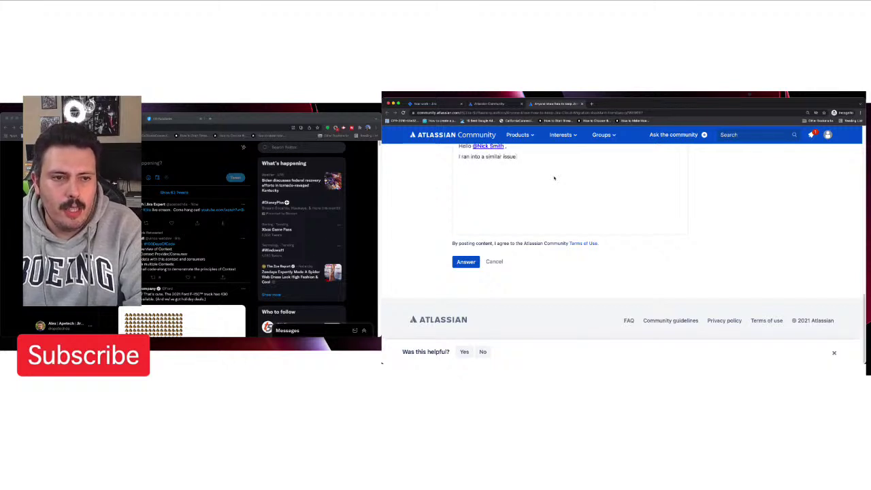
{"action": "type", "text": "ago"}
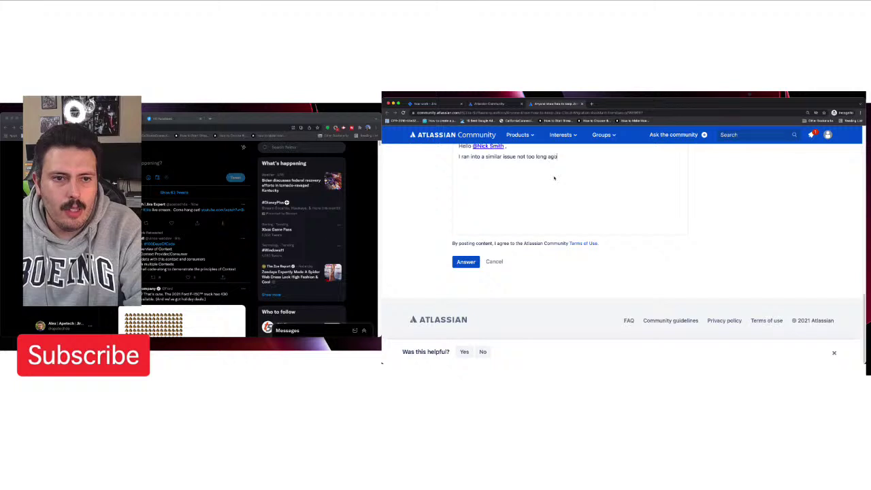
{"action": "type", "text": "."}
Step: Add a new paragraph starting "The first thing I would recommend you take a look at, is your SQL database."
{"action": "key", "text": "Return"}
{"action": "type", "text": "The first thing I would recommend you take a look at, is your SQL da"}
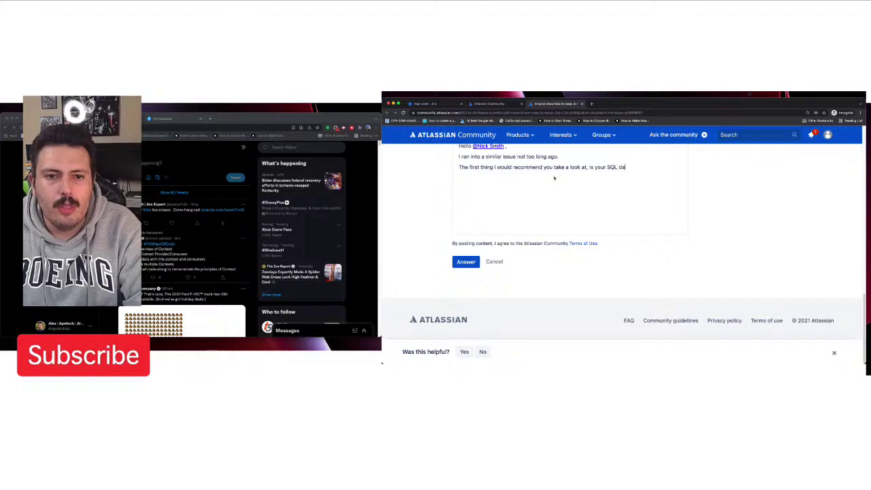
{"action": "type", "text": "tabase. Mak"}
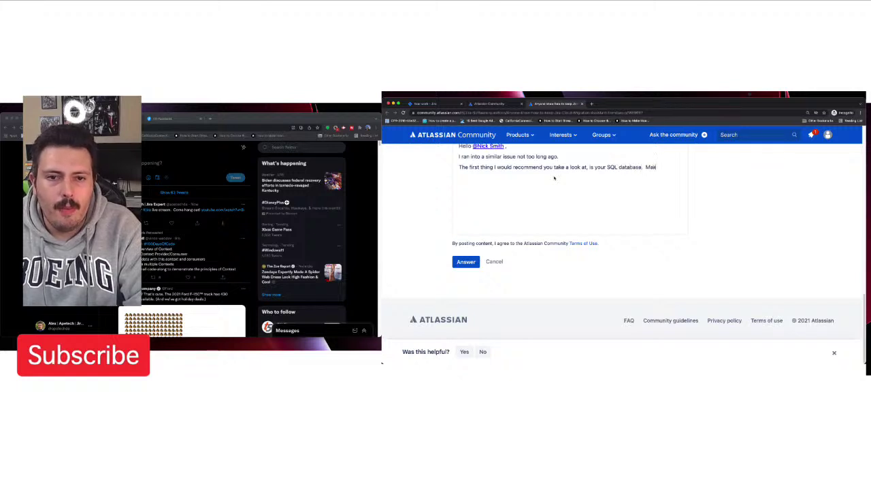
Step: Continue the paragraph with "Make sure that the version you are running is compatible with the migration assistant."
{"action": "type", "text": "e sure that they version you have"}
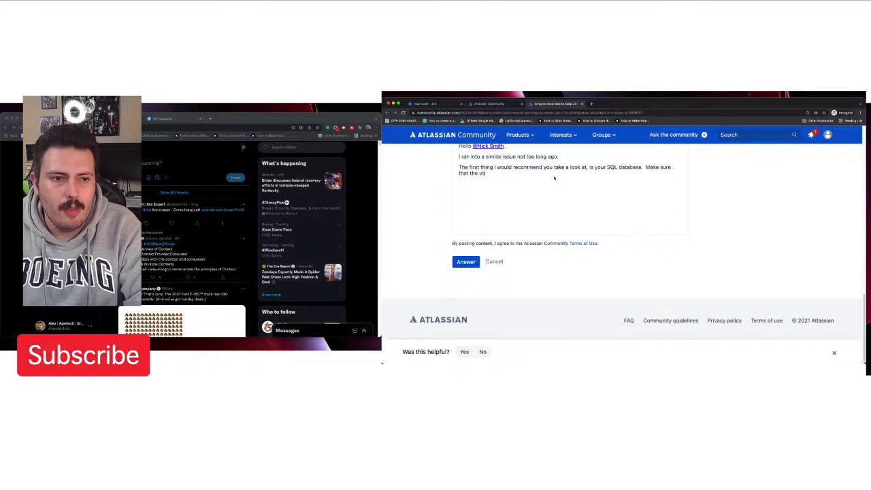
{"action": "key", "text": "BackSpace"}
{"action": "key", "text": "BackSpace"}
{"action": "key", "text": "BackSpace"}
{"action": "type", "text": "are running is compatible with the migration assistant."}
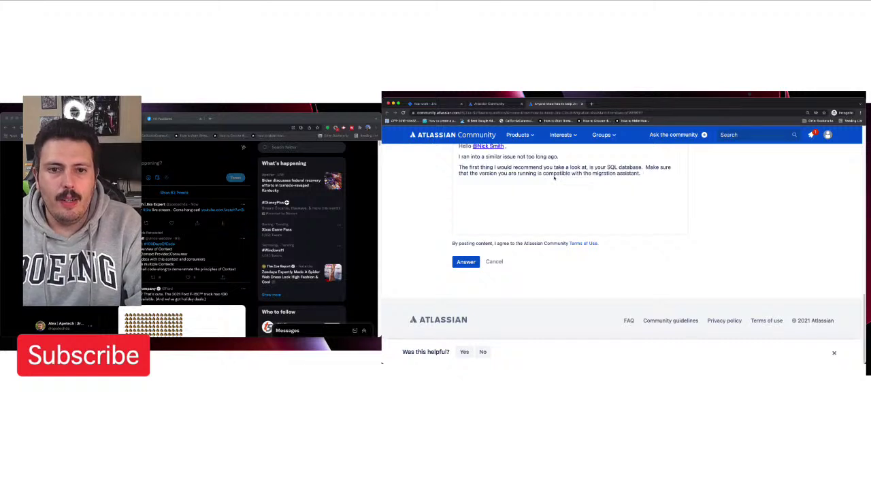
Step: Continue the paragraph with "My specific scenario was that as soon as I kicked off the migration assistant, CPU usage would go to 100%. Like you,"
{"action": "type", "text": "  My specific sc"}
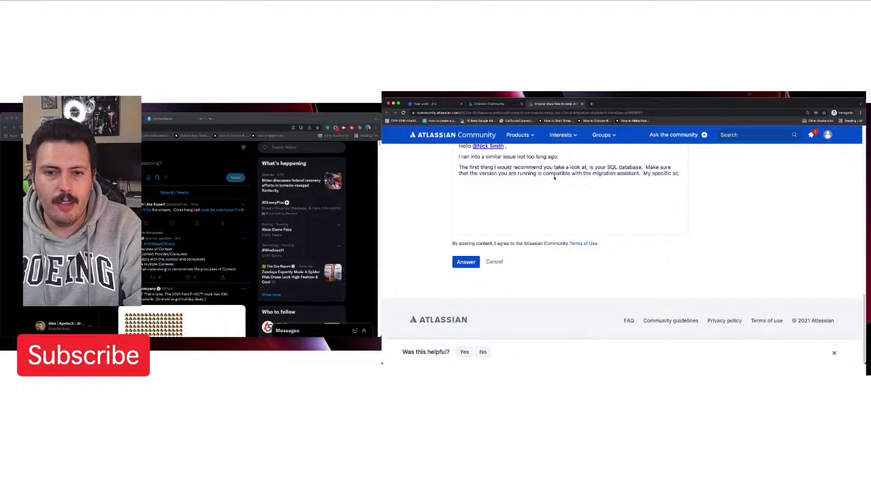
{"action": "type", "text": "enario was that as soon as I"}
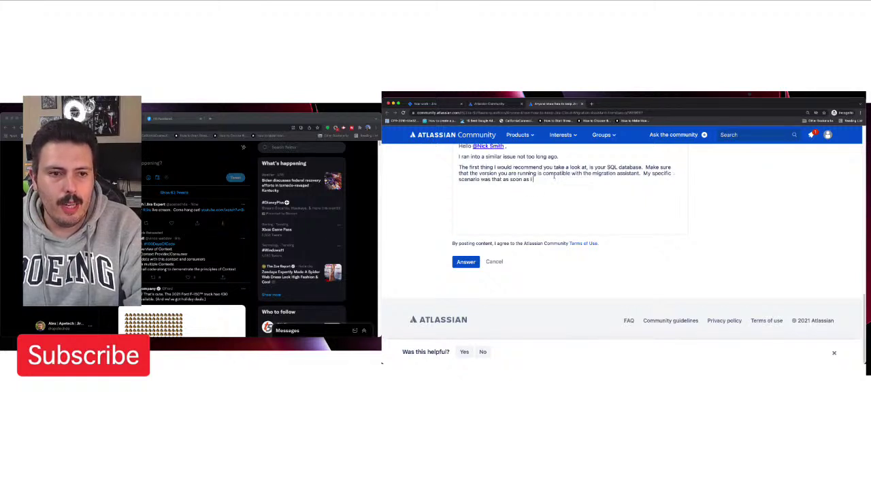
{"action": "type", "text": " kicked off the migration assistant, CPU usa"}
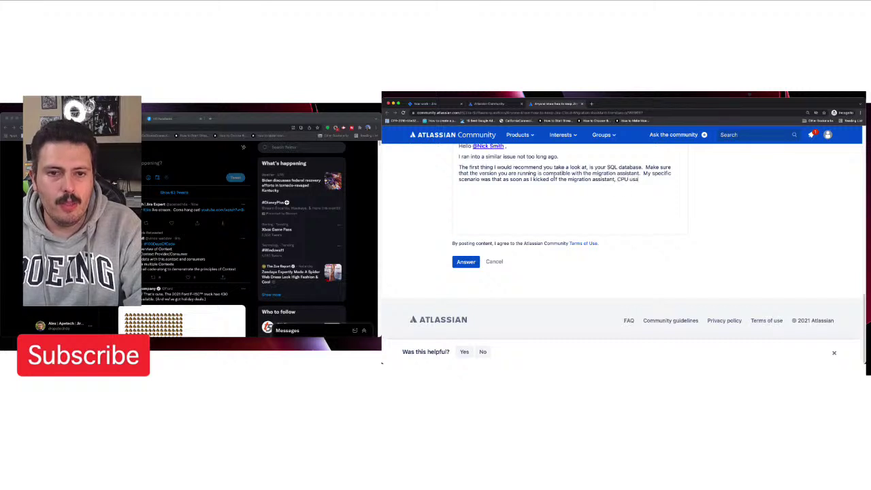
{"action": "type", "text": "ge would go to 100"}
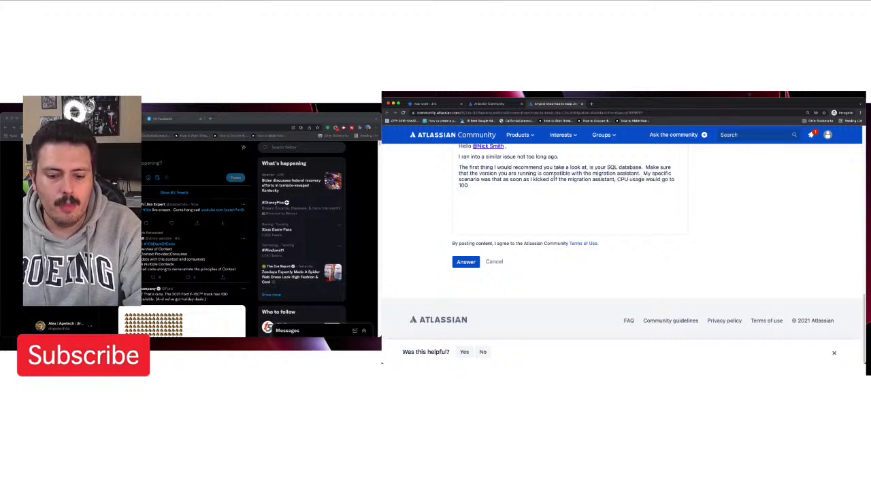
{"action": "type", "text": "%.  Like you,"}
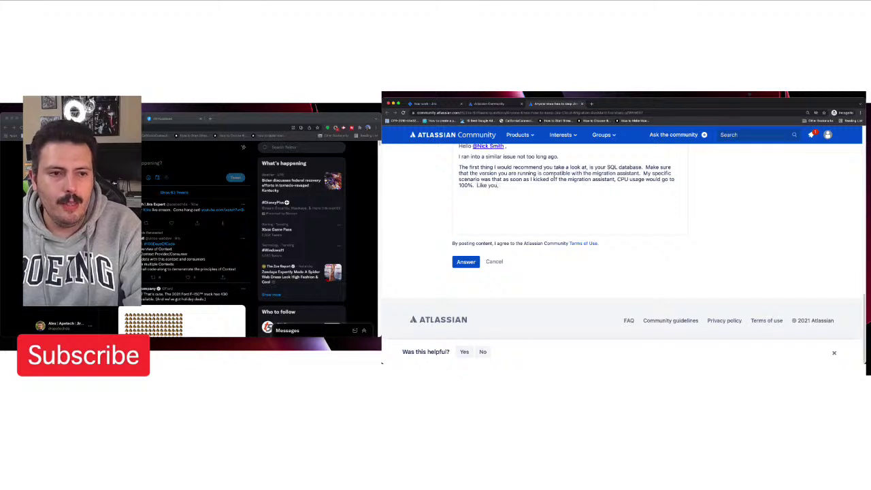
Step: Complete the paragraph with "I did this in production in the middle of the day. Not good."
{"action": "type", "text": " I did this in production in t"}
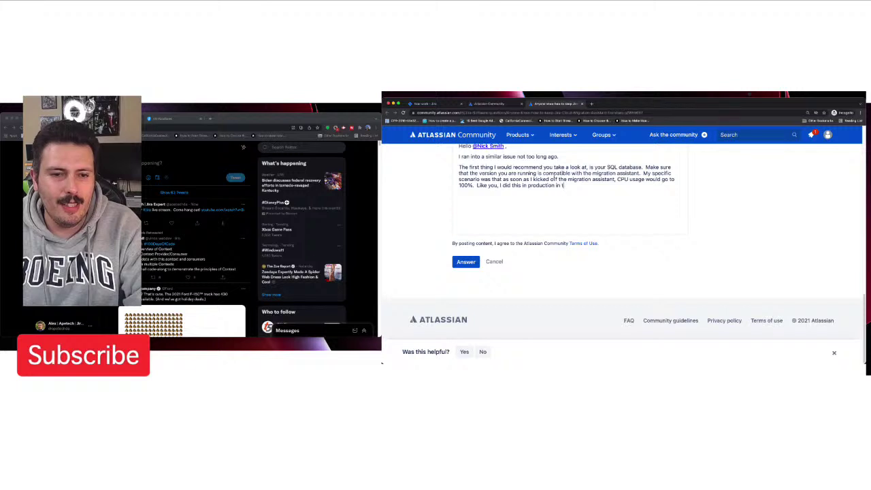
{"action": "type", "text": "he middle of the day."}
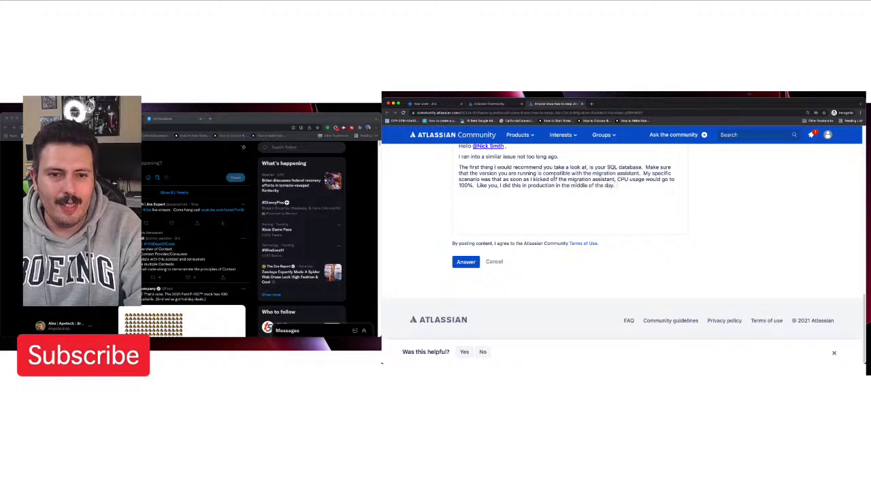
{"action": "type", "text": "  Not good."}
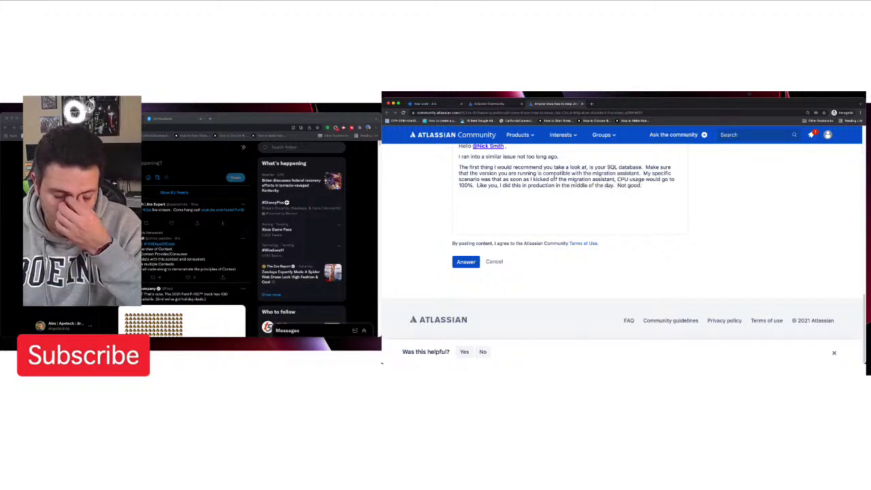
Step: Start a new paragraph with "In my specific scenario, I couldn't update my SQL instance, so I had to stand up a separate"
{"action": "type", "text": "In my specific scenario"}
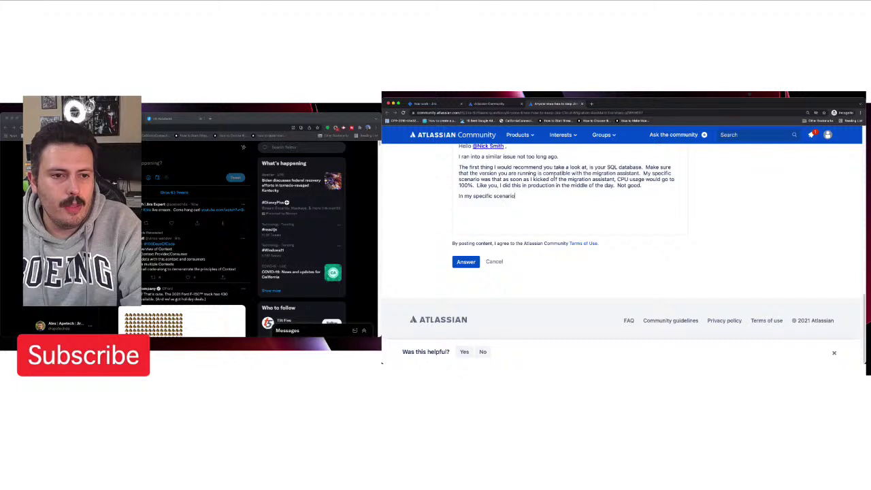
{"action": "type", "text": ", I couldn't update my SQL"}
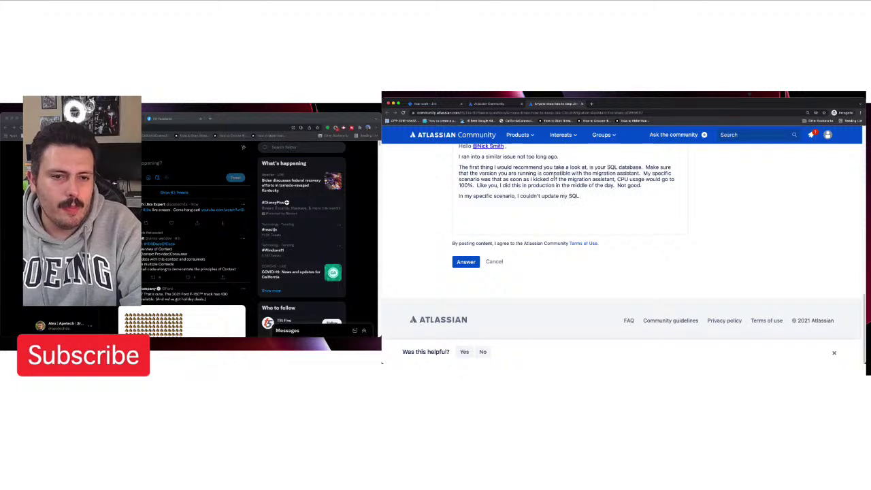
{"action": "type", "text": " instance."}
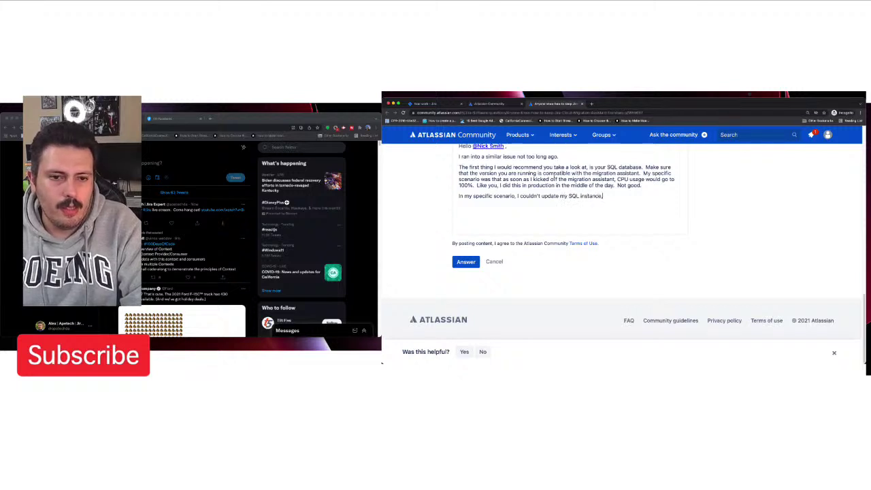
{"action": "key", "text": "BackSpace"}
{"action": "type", "text": ", so I had to"}
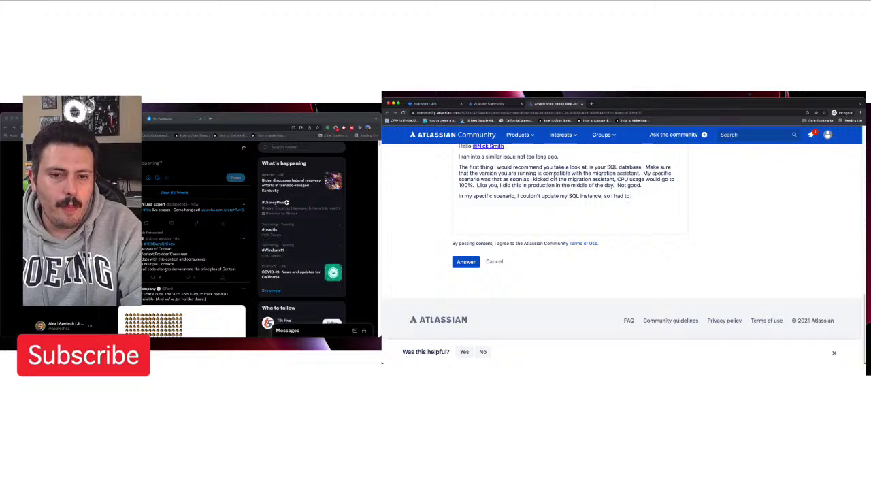
{"action": "type", "text": "stand up a separate"}
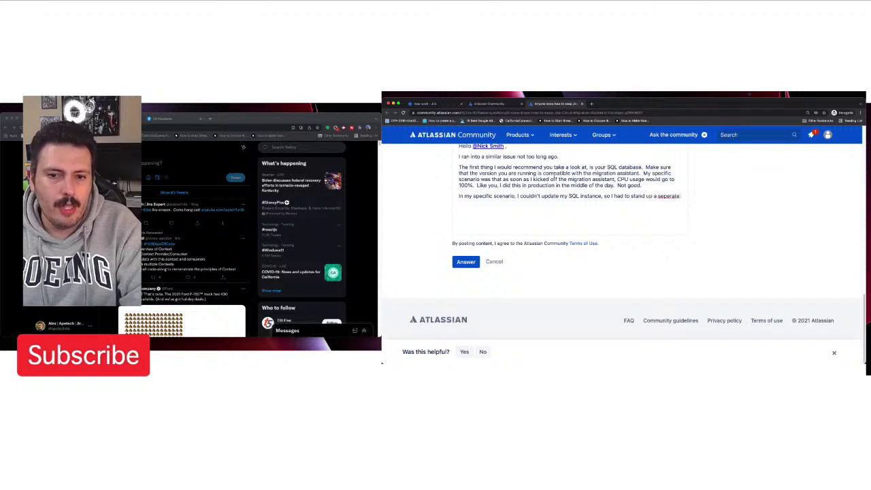
{"action": "key", "text": "BackSpace"}
{"action": "key", "text": "BackSpace"}
{"action": "key", "text": "BackSpace"}
{"action": "key", "text": "BackSpace"}
{"action": "key", "text": "BackSpace"}
{"action": "type", "text": "ara"}
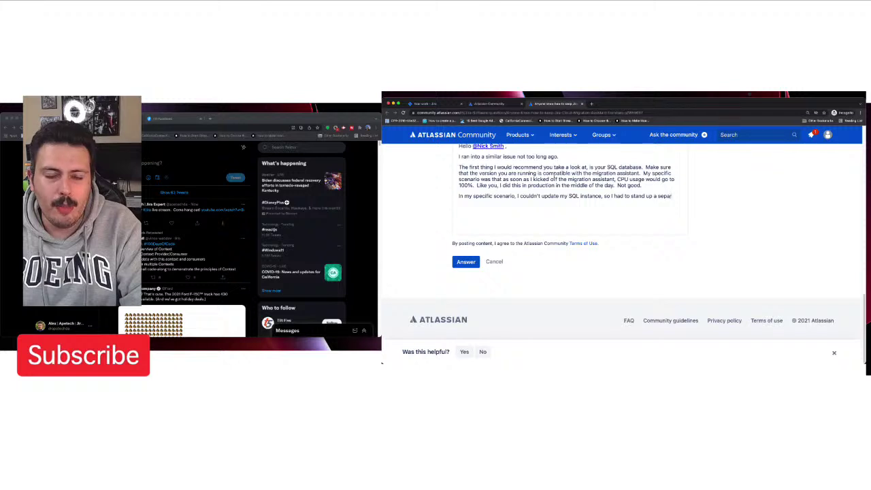
{"action": "type", "text": "te"}
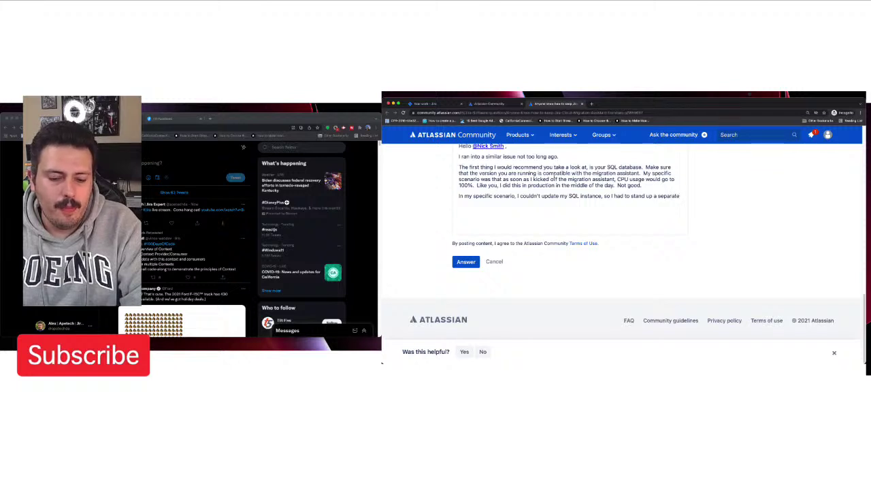
Step: Continue the sentence with "Jira instance, export my production instance and import to my temporary instance." and begin the following one with "This"
{"action": "type", "text": " Jira instance, export my producti"}
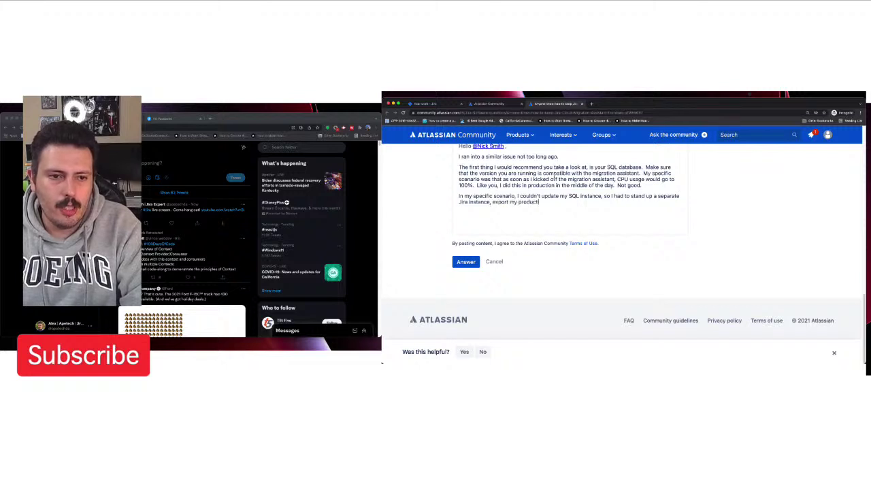
{"action": "type", "text": "on instance and ip"}
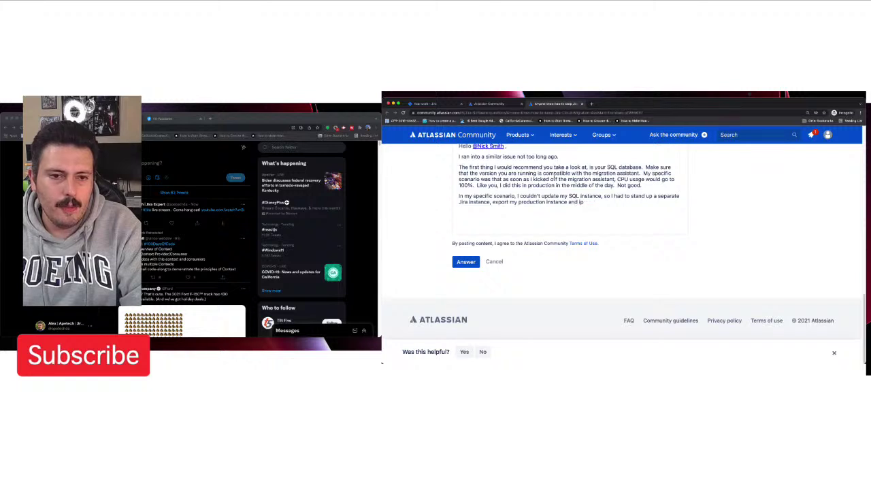
{"action": "key", "text": "BackSpace"}
{"action": "type", "text": "mport to my"}
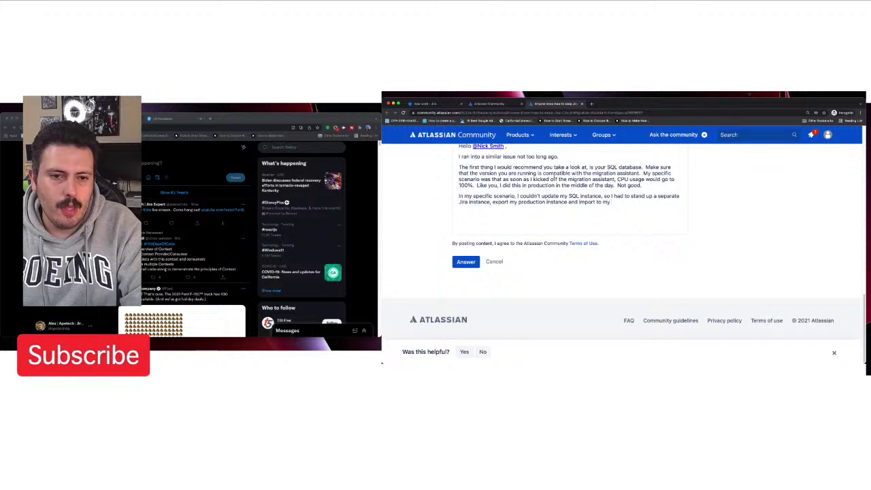
{"action": "type", "text": " temporar"}
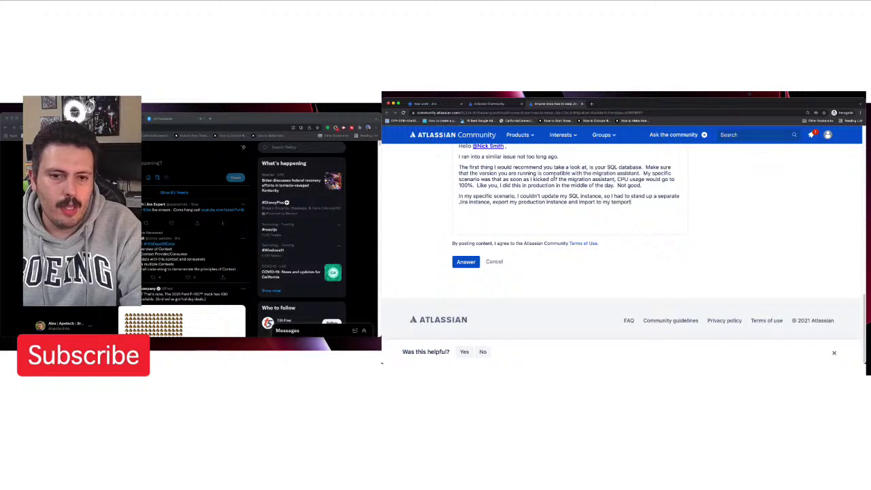
{"action": "type", "text": "y instance.  This"}
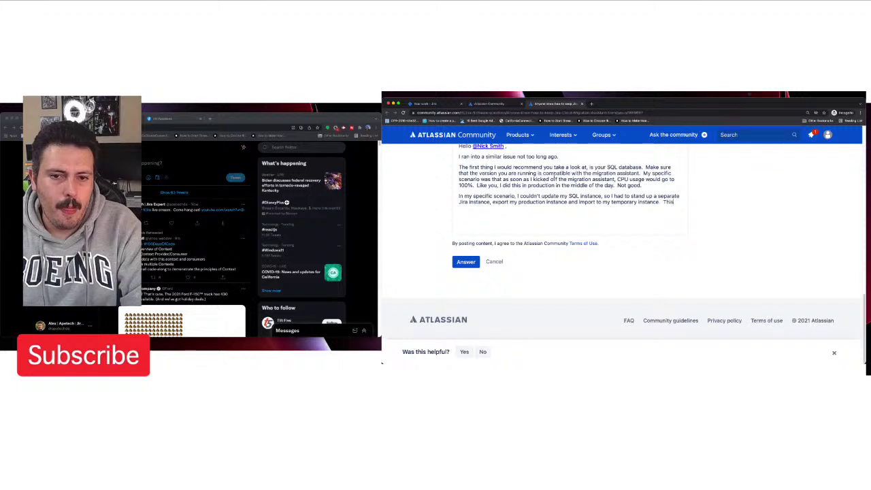
Step: Finish the paragraph with "worked well as I now had a compatible instance and was able to do the migration as planned."
{"action": "type", "text": " worked well as I"}
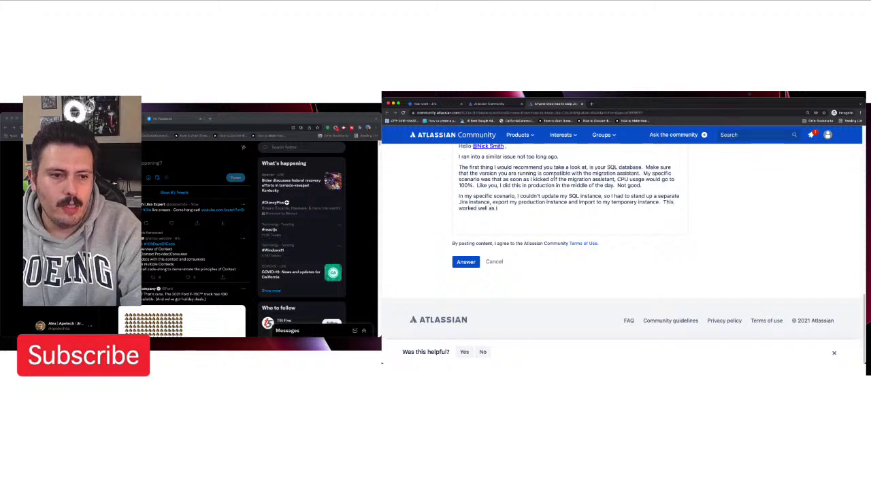
{"action": "type", "text": " now had a compatible"}
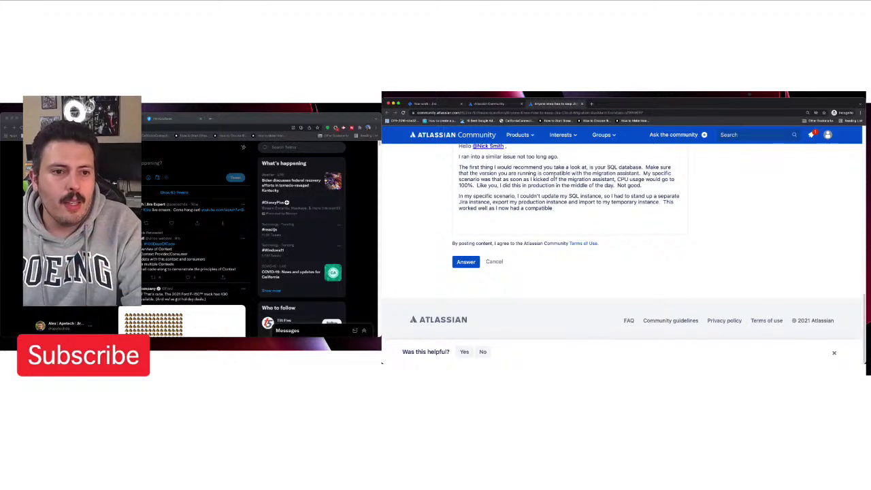
{"action": "type", "text": "instance"}
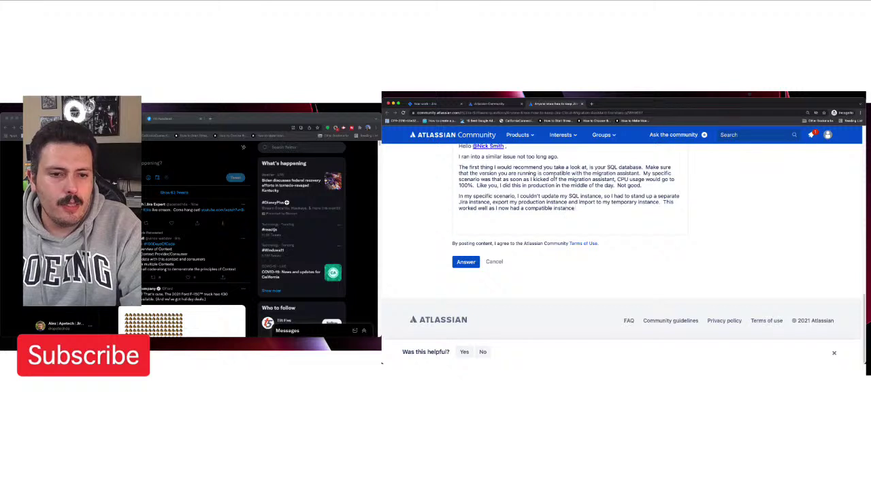
{"action": "type", "text": " and was able to do t"}
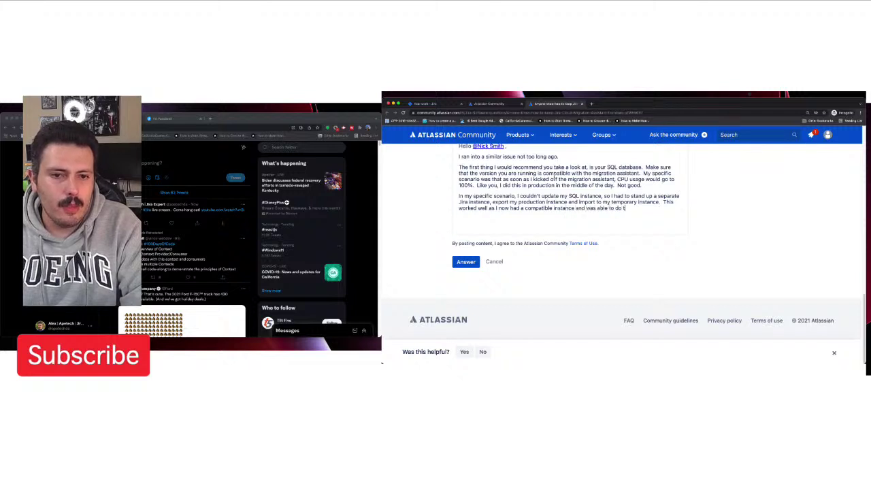
{"action": "type", "text": "he migration as pla"}
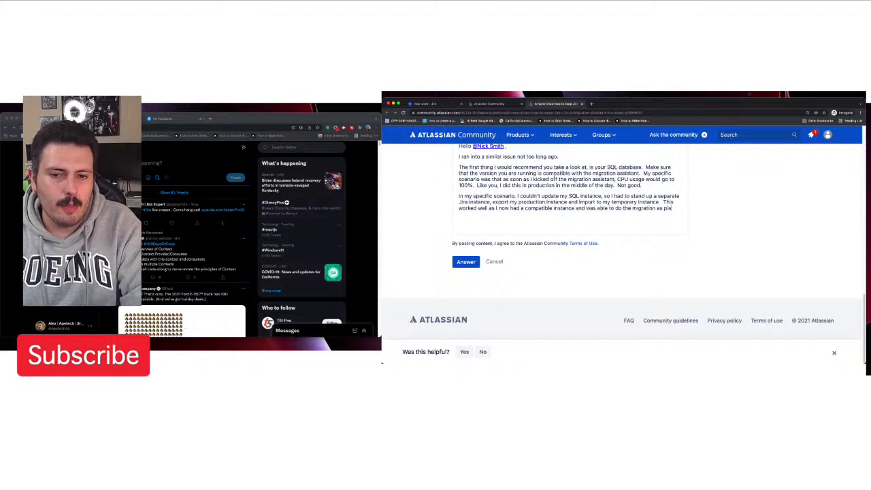
{"action": "type", "text": "nned. If you"}
{"action": "key", "text": "BackSpace"}
{"action": "key", "text": "BackSpace"}
{"action": "key", "text": "BackSpace"}
{"action": "key", "text": "BackSpace"}
{"action": "key", "text": "BackSpace"}
{"action": "key", "text": "BackSpace"}
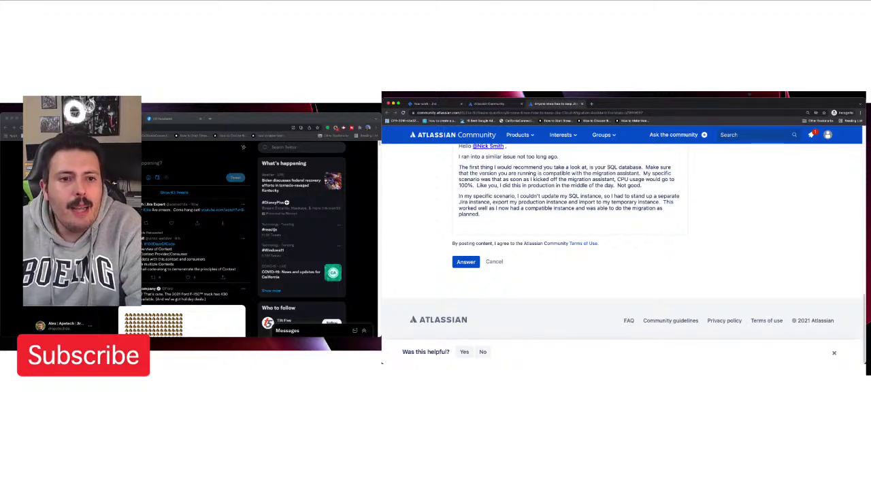
Step: Reread the original question, its log excerpt and the existing community answer, and return to the answer draft
{"action": "scroll", "coordinate": [690, 201], "scroll_direction": "up", "scroll_amount": 2}
{"action": "scroll", "coordinate": [690, 201], "scroll_direction": "up", "scroll_amount": 10}
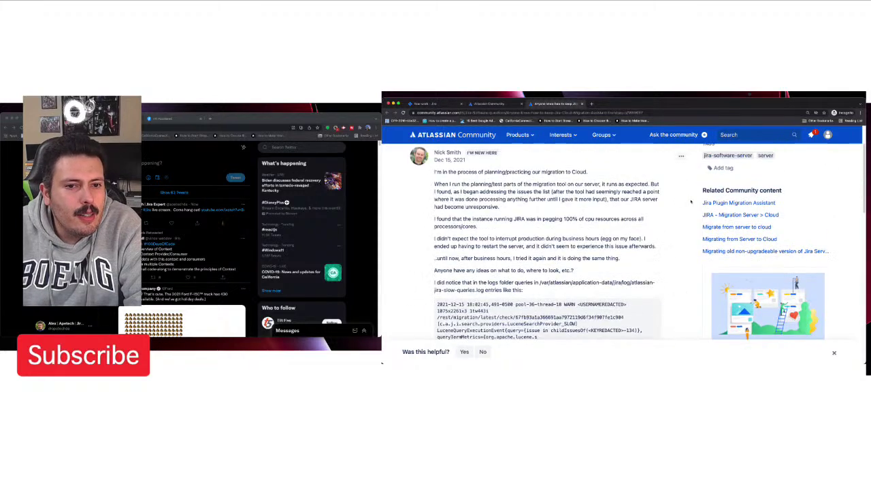
{"action": "scroll", "coordinate": [690, 202], "scroll_direction": "down", "scroll_amount": 2}
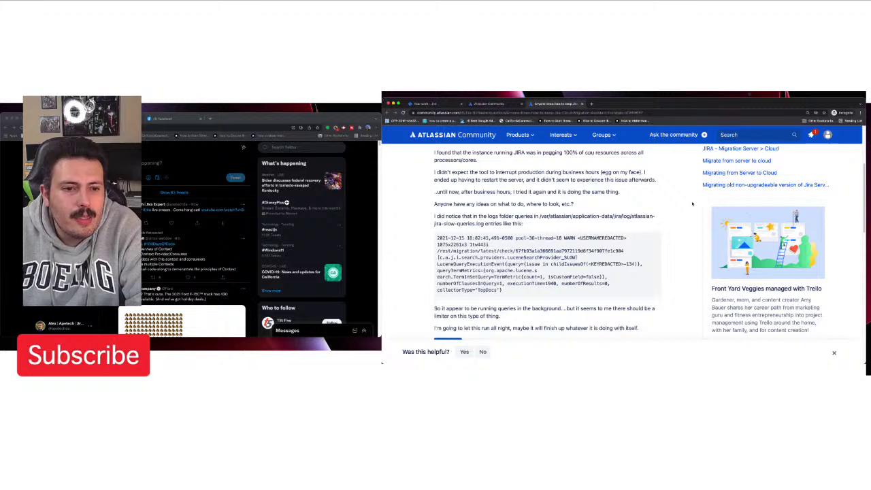
{"action": "scroll", "coordinate": [692, 204], "scroll_direction": "down", "scroll_amount": 3}
{"action": "scroll", "coordinate": [691, 204], "scroll_direction": "down", "scroll_amount": 10}
{"action": "scroll", "coordinate": [692, 203], "scroll_direction": "up", "scroll_amount": 1}
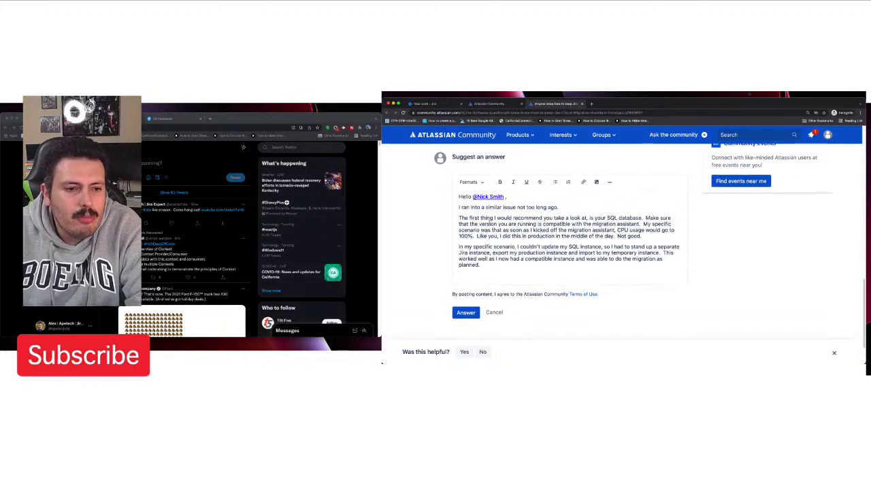
{"action": "scroll", "coordinate": [491, 223], "scroll_direction": "up", "scroll_amount": 5}
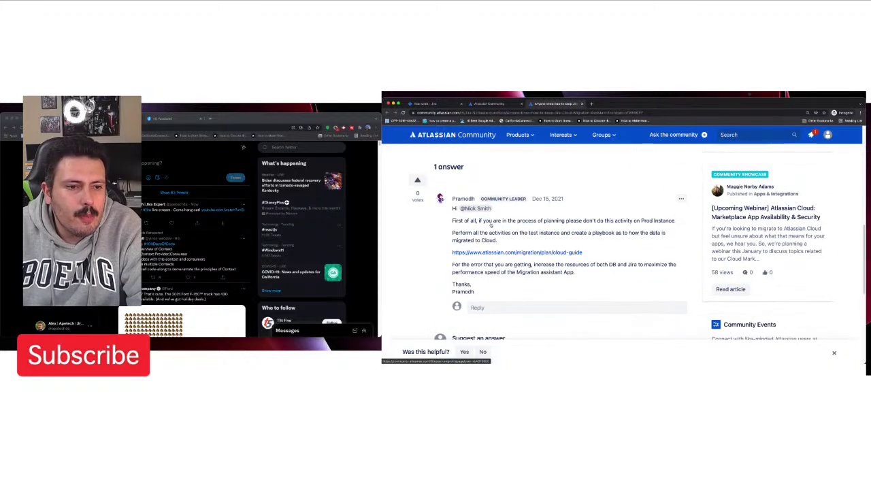
{"action": "scroll", "coordinate": [490, 223], "scroll_direction": "down", "scroll_amount": 6}
Step: Start the closing paragraph with "As", the existing answerer's first name with a capital initial, and "mentioned though"
{"action": "type", "text": "As "}
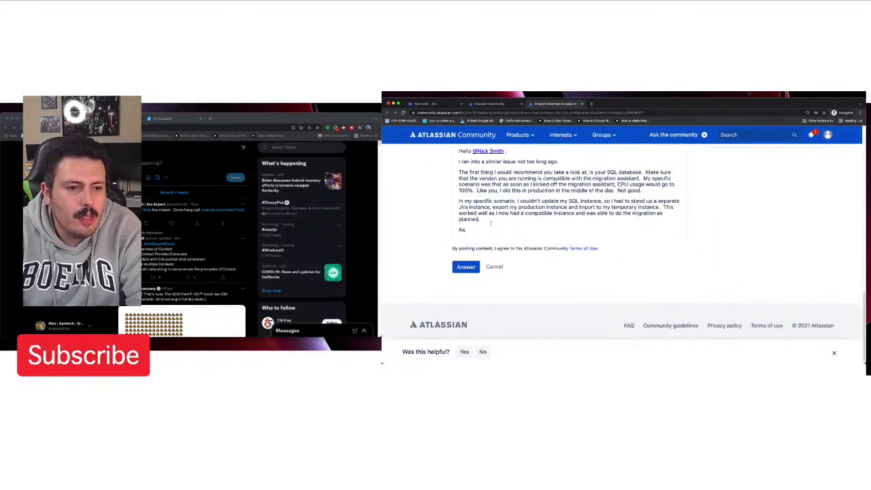
{"action": "type", "text": "pramodh"}
{"action": "key", "text": "BackSpace"}
{"action": "key", "text": "BackSpace"}
{"action": "key", "text": "BackSpace"}
{"action": "key", "text": "BackSpace"}
{"action": "key", "text": "BackSpace"}
{"action": "key", "text": "BackSpace"}
{"action": "type", "text": "Pramodh mentioned thoug"}
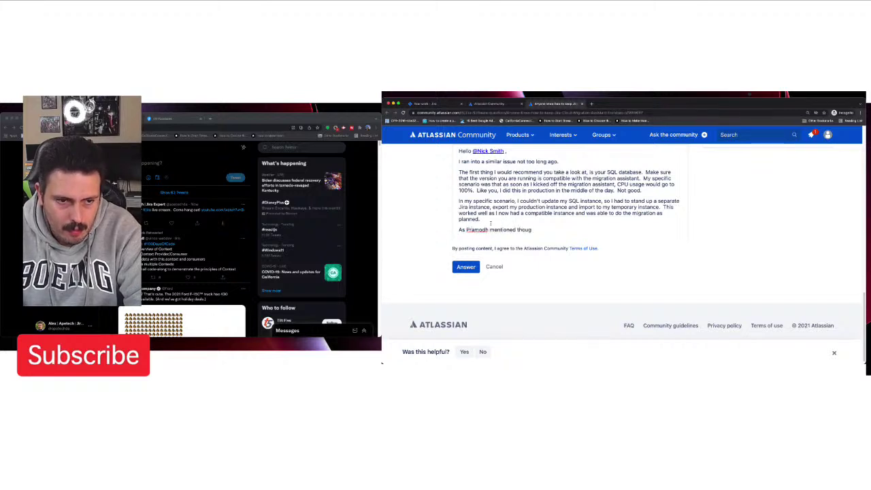
Step: Continue the sentence with ", I too would recommend you test out in your dev environment"
{"action": "type", "text": "h, I too would"}
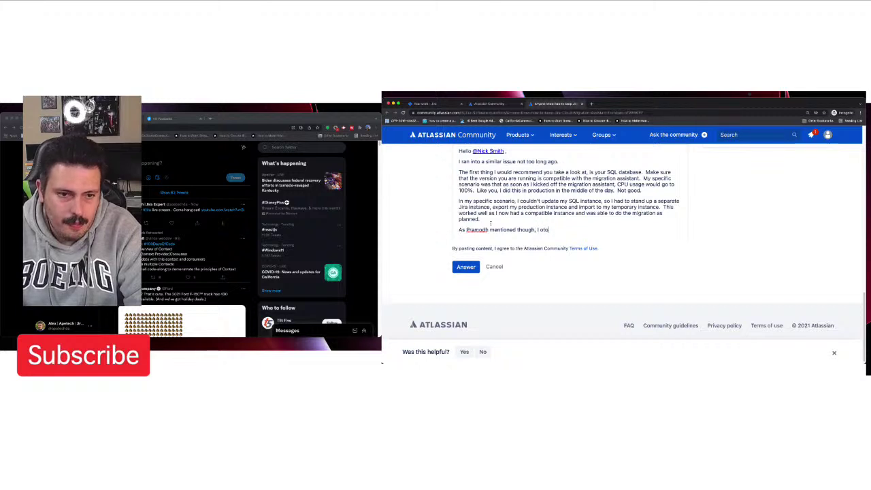
{"action": "type", "text": " recom"}
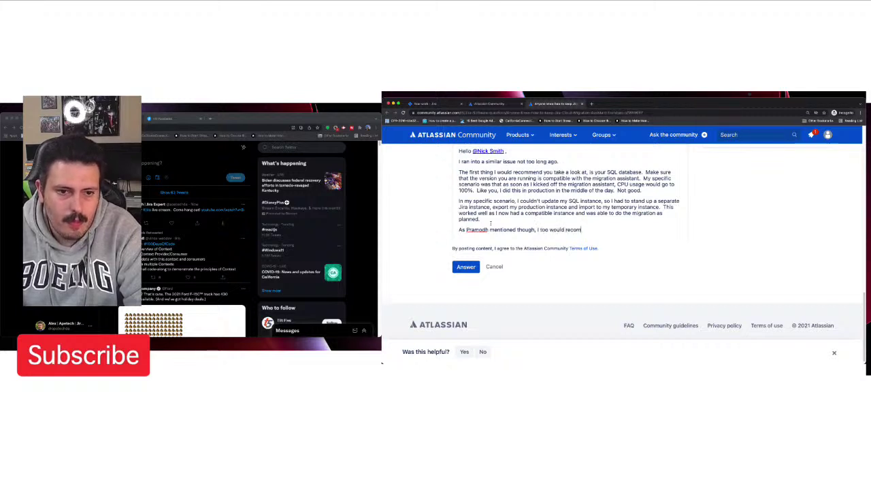
{"action": "type", "text": "mend you test out in p"}
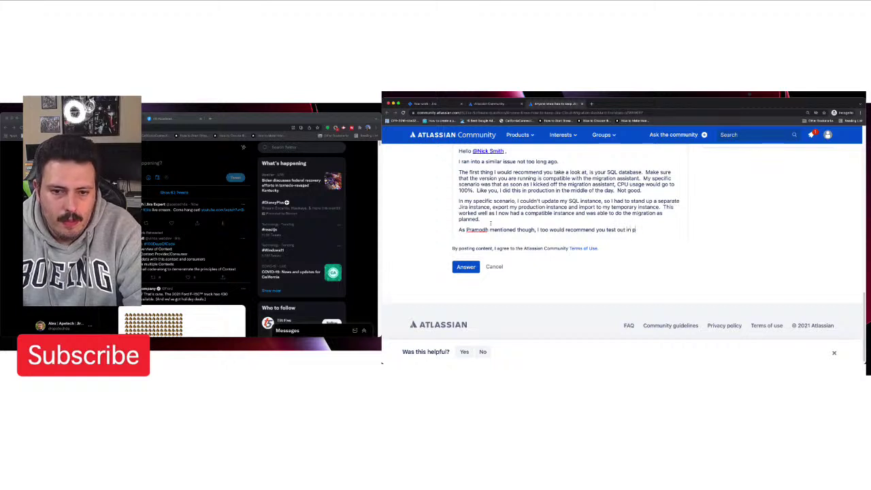
{"action": "key", "text": "BackSpace"}
{"action": "type", "text": "you"}
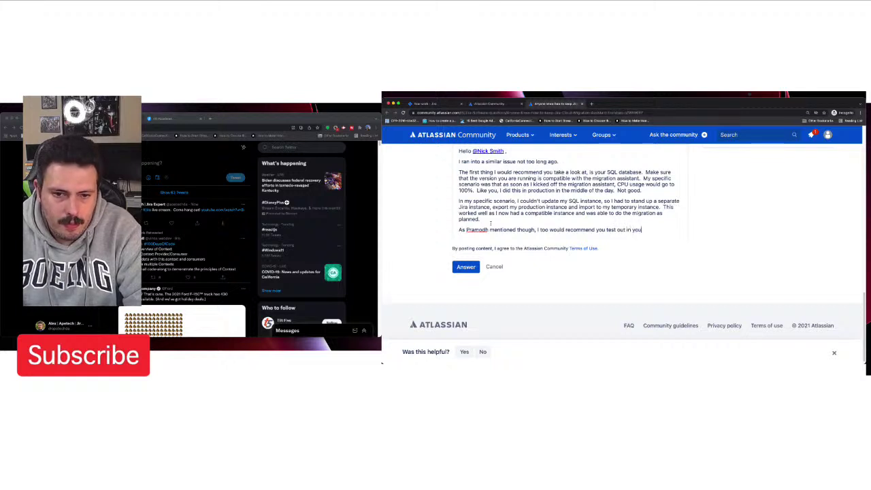
{"action": "type", "text": "r dev environme"}
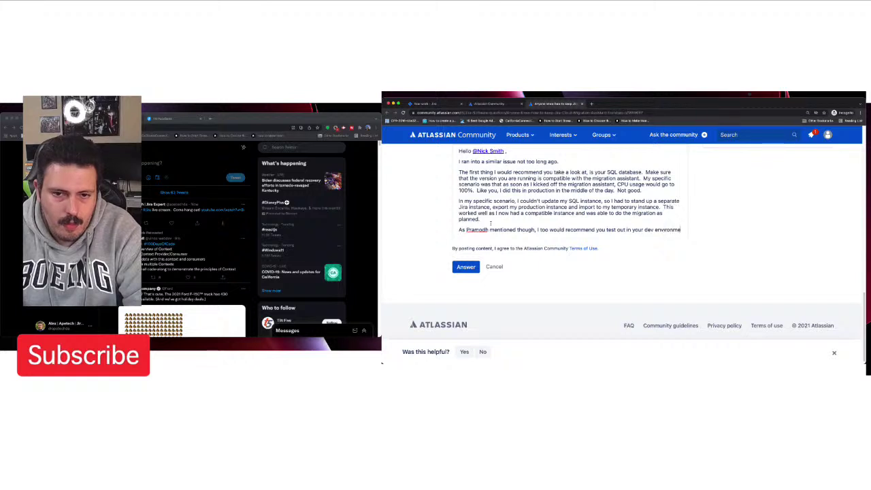
Step: End the sentence with "first." and close the answer with "Let me know if I can be of any assistance!"
{"action": "type", "text": "nt first.  Let"}
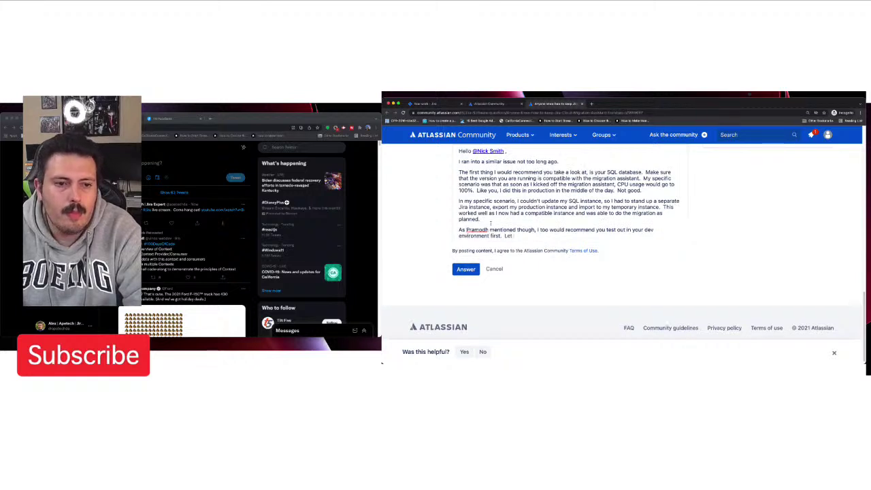
{"action": "type", "text": " me know if I can be"}
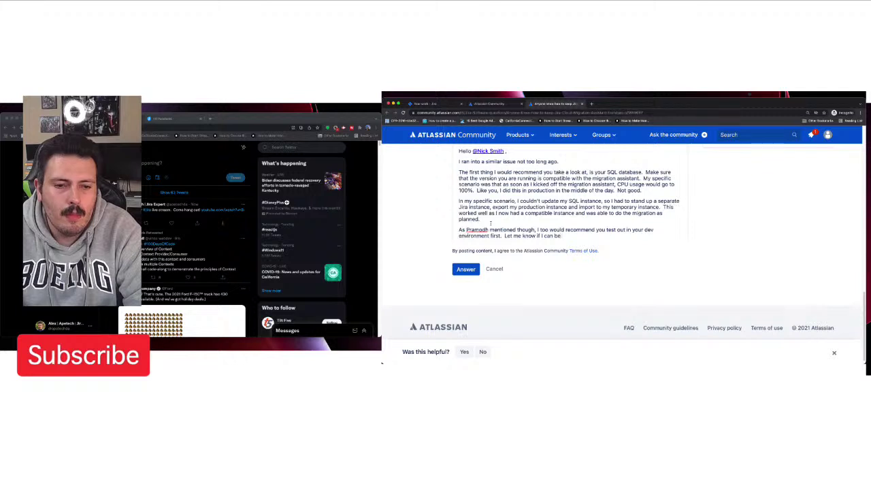
{"action": "type", "text": " of any assistance!"}
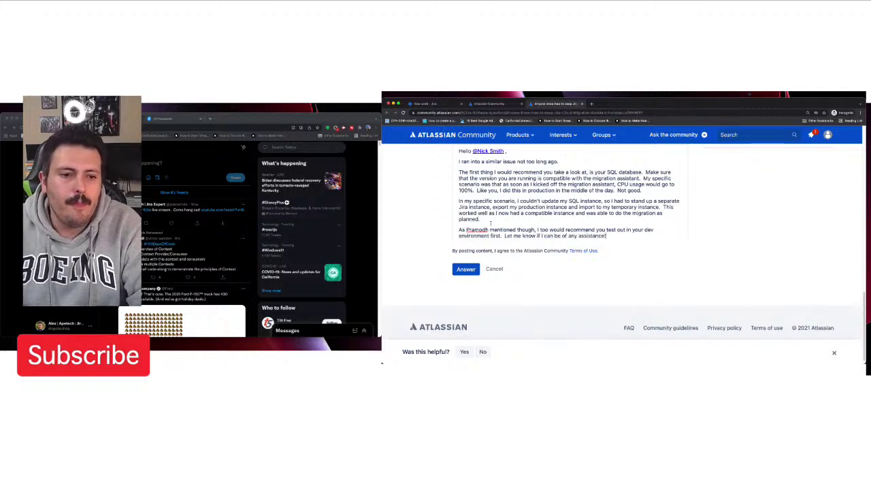
Step: Review the draft against the existing answer, post it, and dismiss the congratulations notice
{"action": "scroll", "coordinate": [490, 223], "scroll_direction": "up", "scroll_amount": 1}
{"action": "scroll", "coordinate": [568, 204], "scroll_direction": "up", "scroll_amount": 1}
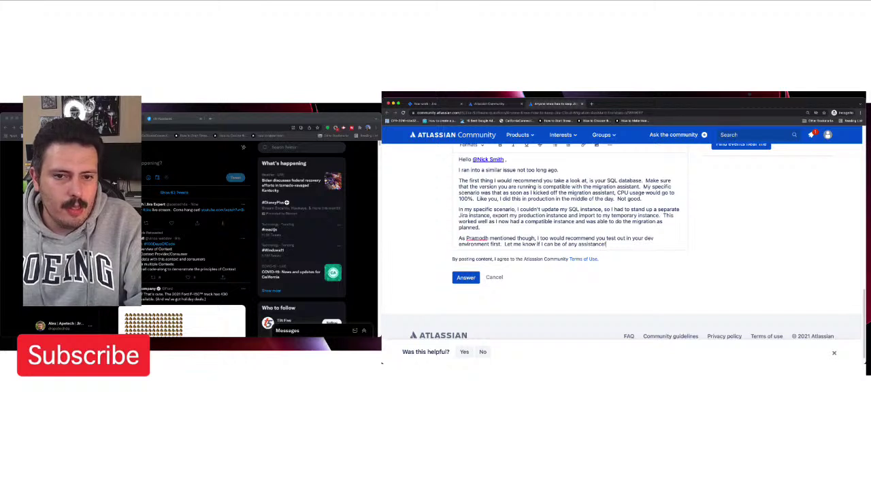
{"action": "scroll", "coordinate": [582, 207], "scroll_direction": "down", "scroll_amount": 1}
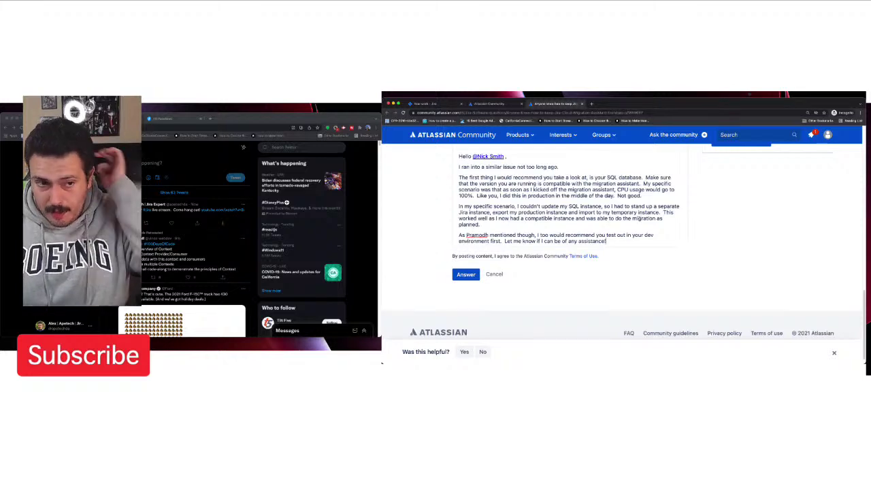
{"action": "scroll", "coordinate": [638, 217], "scroll_direction": "up", "scroll_amount": 10}
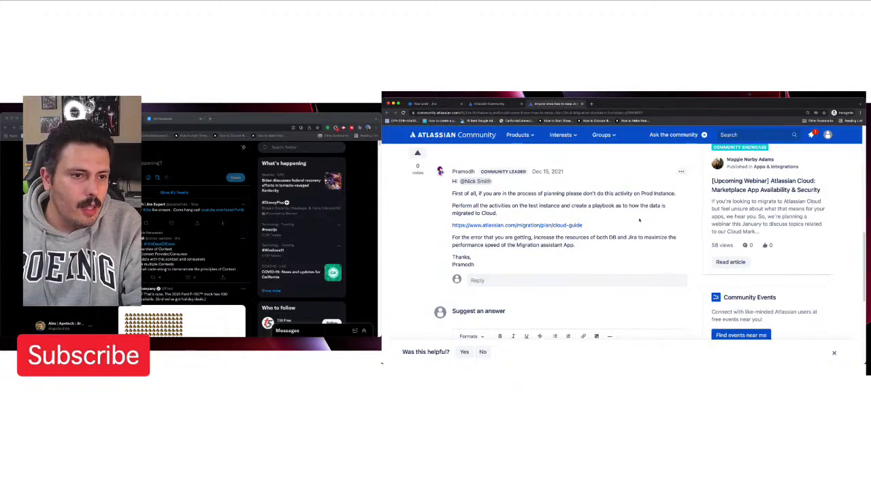
{"action": "scroll", "coordinate": [639, 220], "scroll_direction": "down", "scroll_amount": 5}
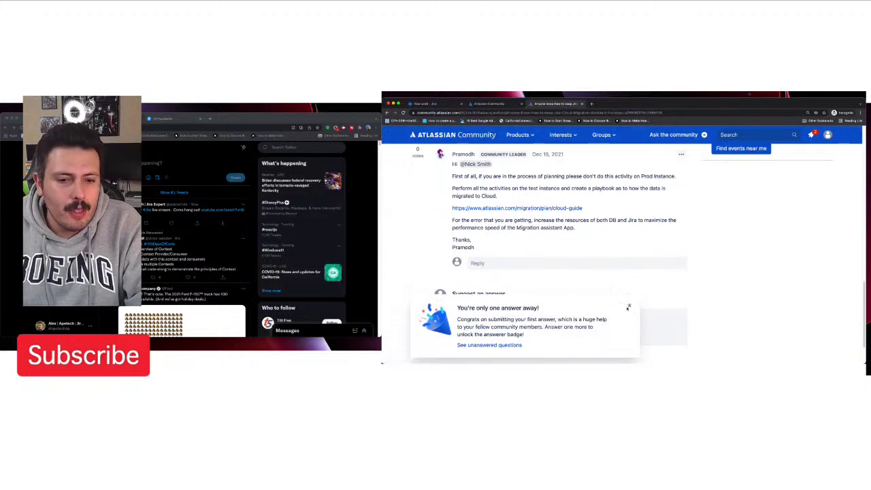
{"action": "left_click", "coordinate": [628, 306]}
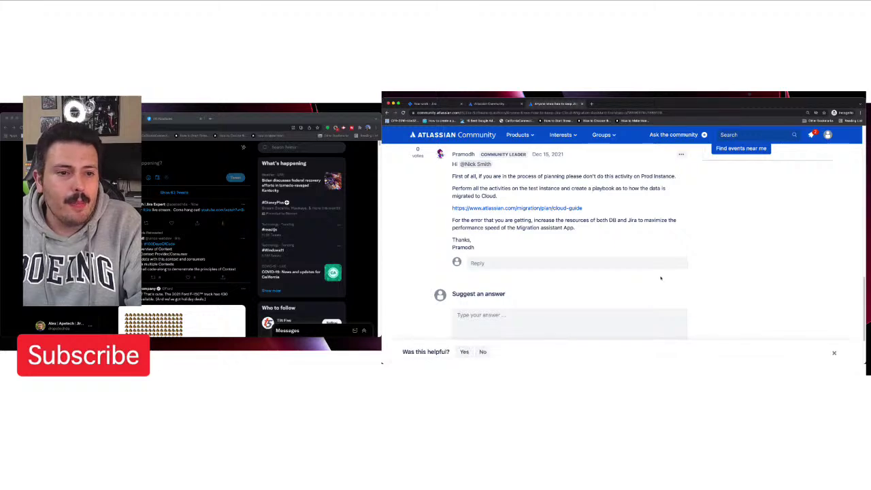
Step: Check the posted answer beneath the original question, and close the question's page
{"action": "scroll", "coordinate": [660, 277], "scroll_direction": "up", "scroll_amount": 6}
{"action": "scroll", "coordinate": [660, 278], "scroll_direction": "down", "scroll_amount": 1}
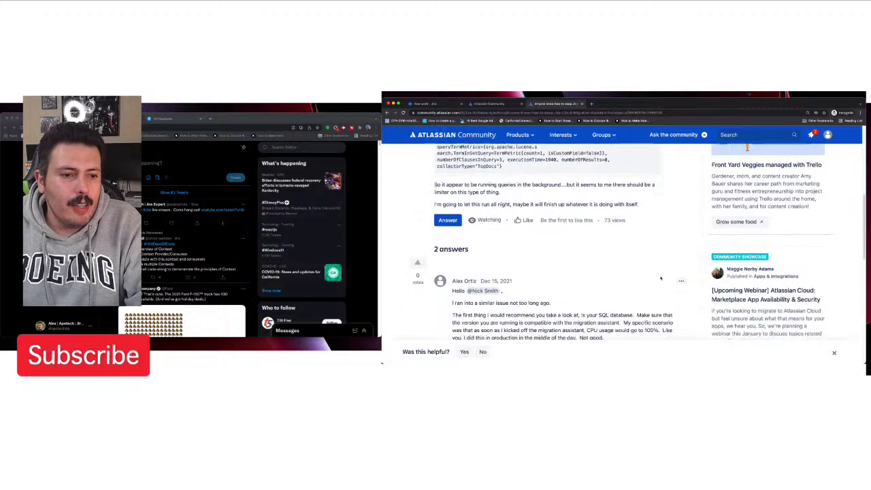
{"action": "scroll", "coordinate": [660, 277], "scroll_direction": "up", "scroll_amount": 10}
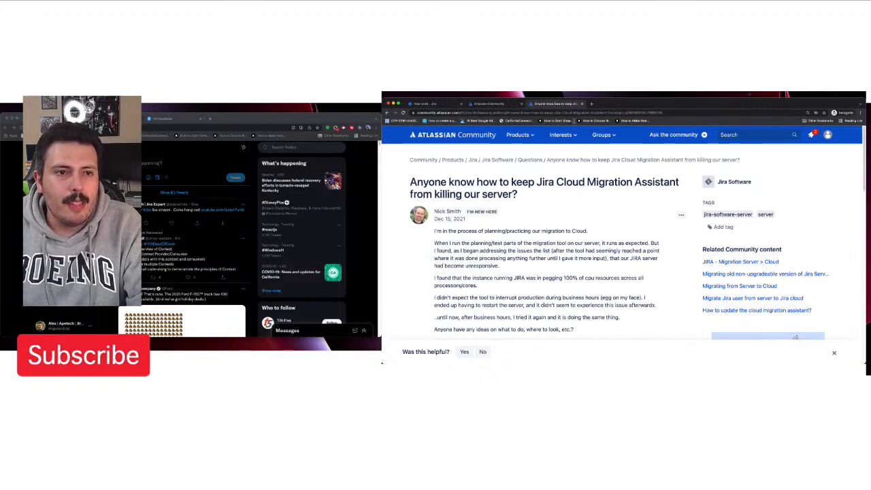
{"action": "left_click", "coordinate": [583, 104]}
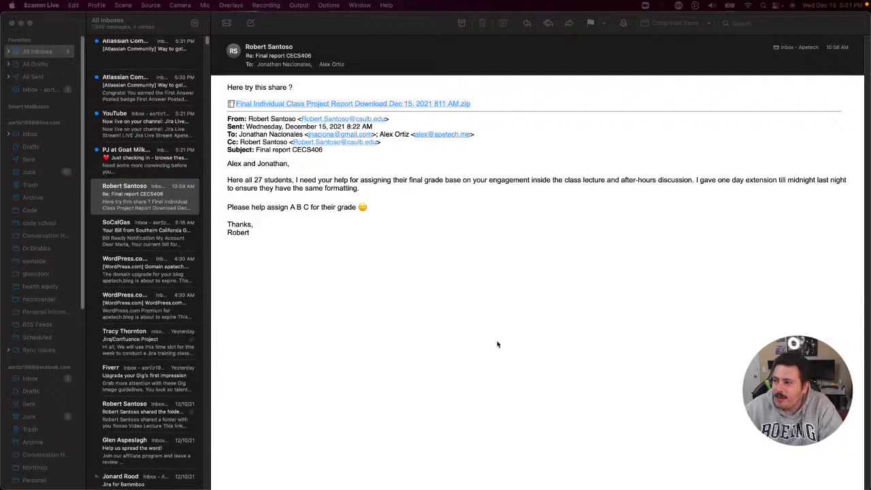
Step: Switch to Mail and open the Atlassian Community messages about the Level 1 and First Answer Posted badges
{"action": "left_click", "coordinate": [150, 70]}
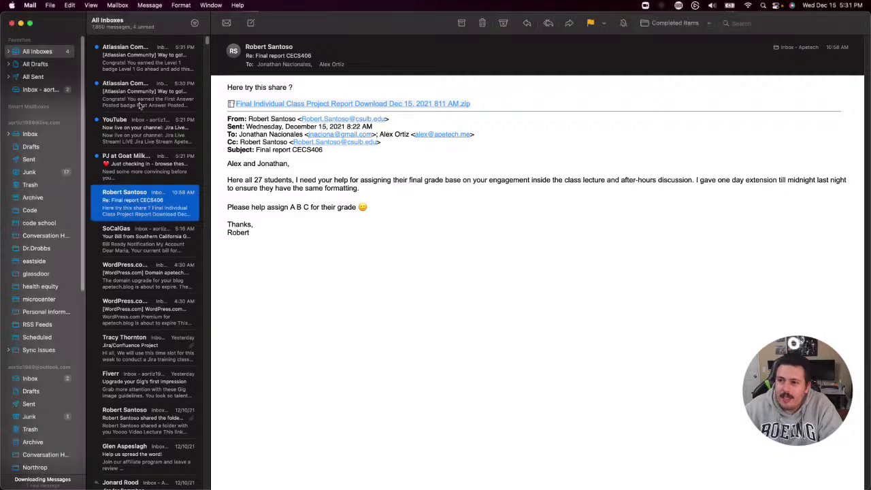
{"action": "left_click", "coordinate": [137, 139]}
{"action": "left_click", "coordinate": [139, 162]}
{"action": "left_click", "coordinate": [128, 60]}
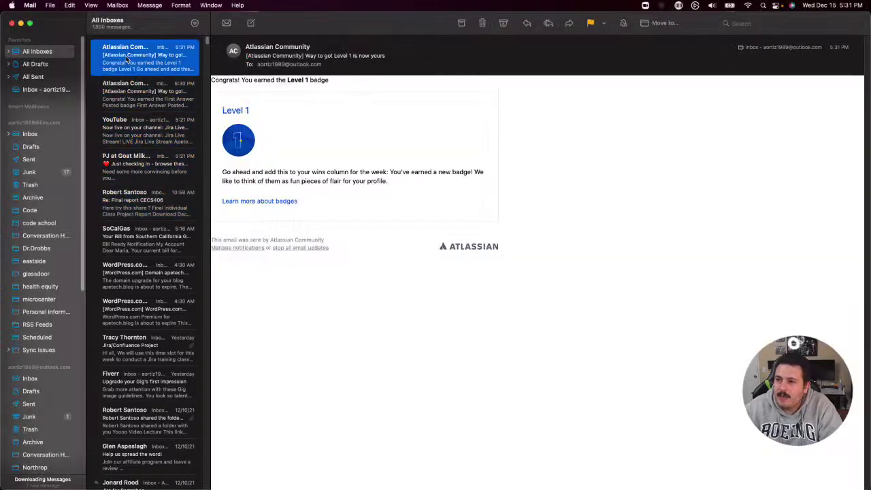
{"action": "left_click", "coordinate": [133, 92]}
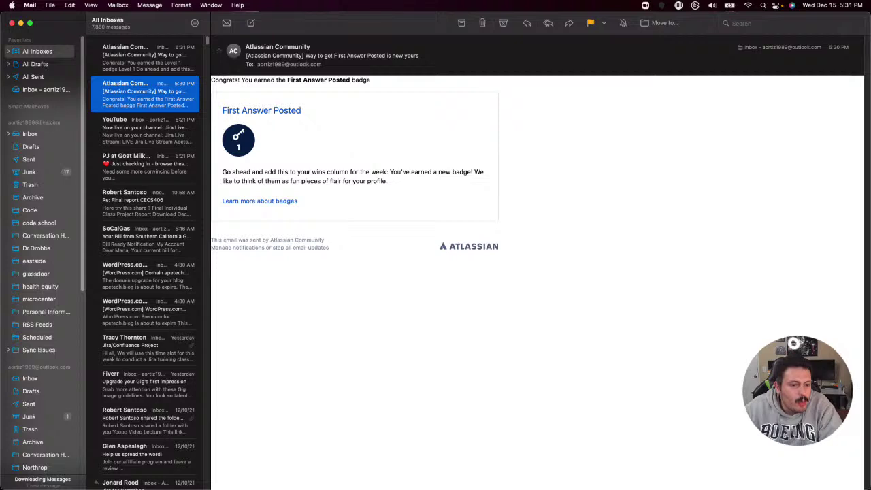
Step: Return to the browser and read the "Sprint Board - filter subtasks completed in previous sprint" question, including its attempted solution and error
{"action": "key", "text": "super+Tab"}
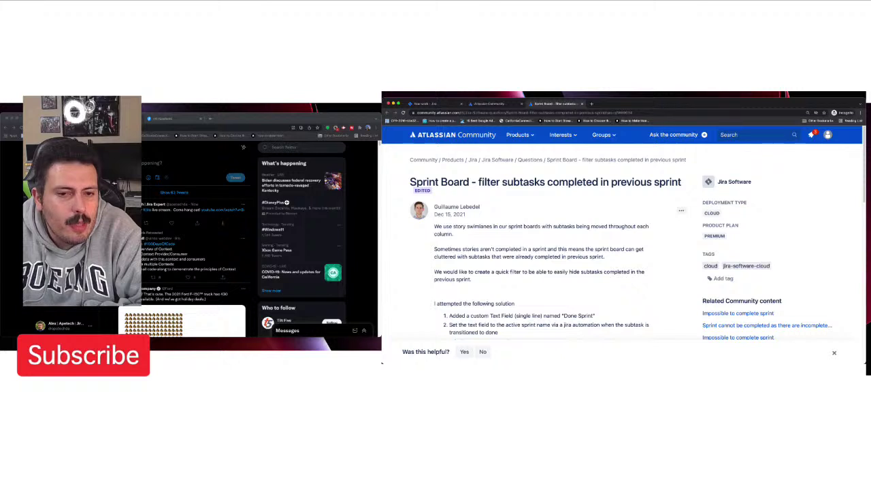
{"action": "scroll", "coordinate": [622, 245], "scroll_direction": "down", "scroll_amount": 1}
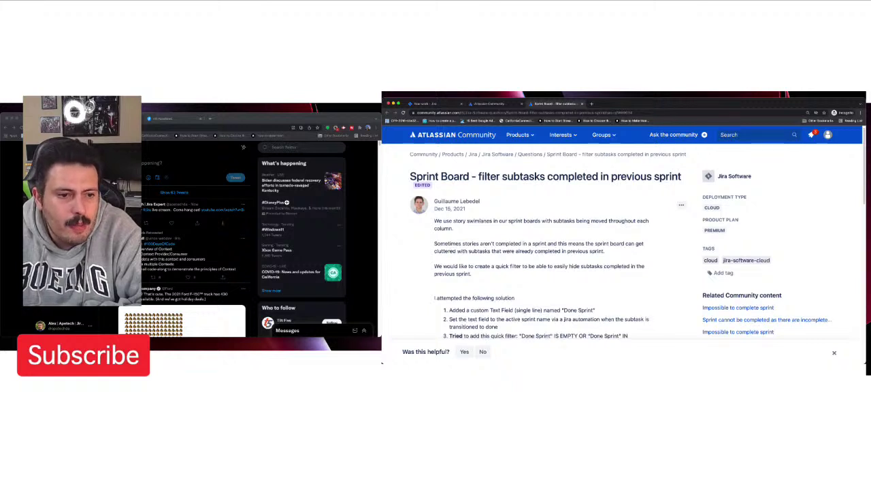
{"action": "scroll", "coordinate": [621, 241], "scroll_direction": "down", "scroll_amount": 1}
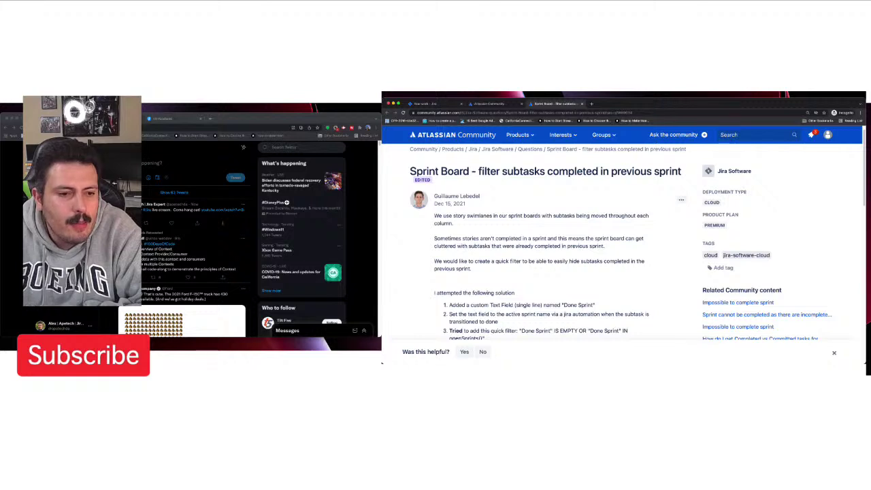
{"action": "scroll", "coordinate": [622, 241], "scroll_direction": "down", "scroll_amount": 3}
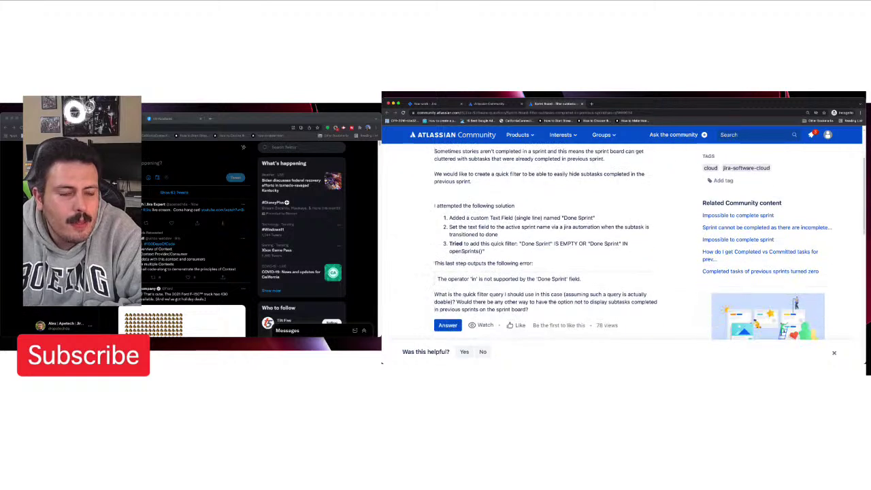
{"action": "scroll", "coordinate": [621, 242], "scroll_direction": "up", "scroll_amount": 1}
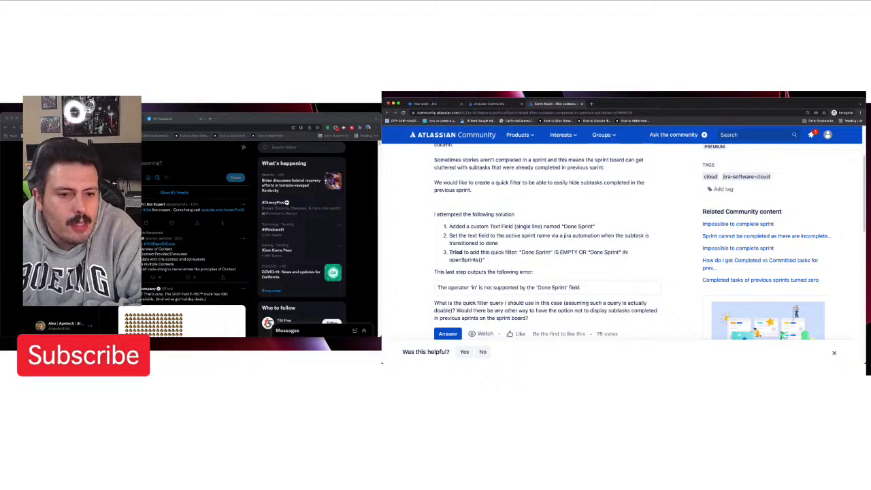
{"action": "scroll", "coordinate": [633, 243], "scroll_direction": "down", "scroll_amount": 1}
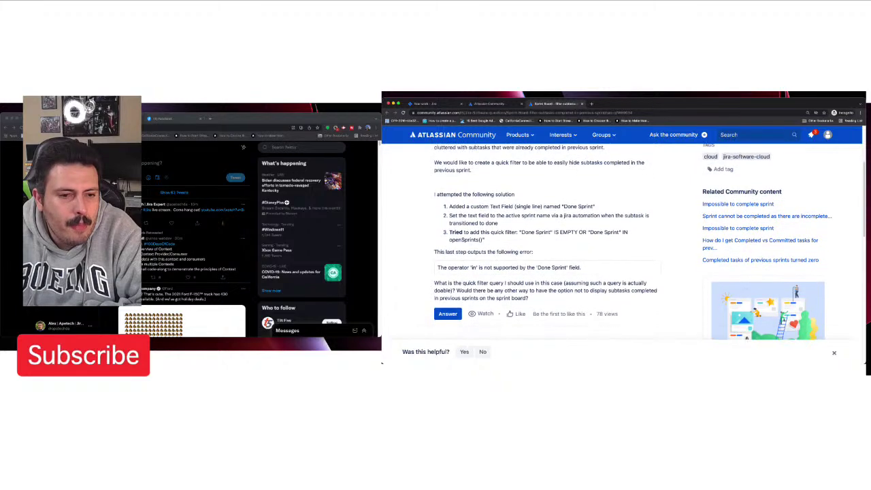
{"action": "scroll", "coordinate": [622, 238], "scroll_direction": "down", "scroll_amount": 1}
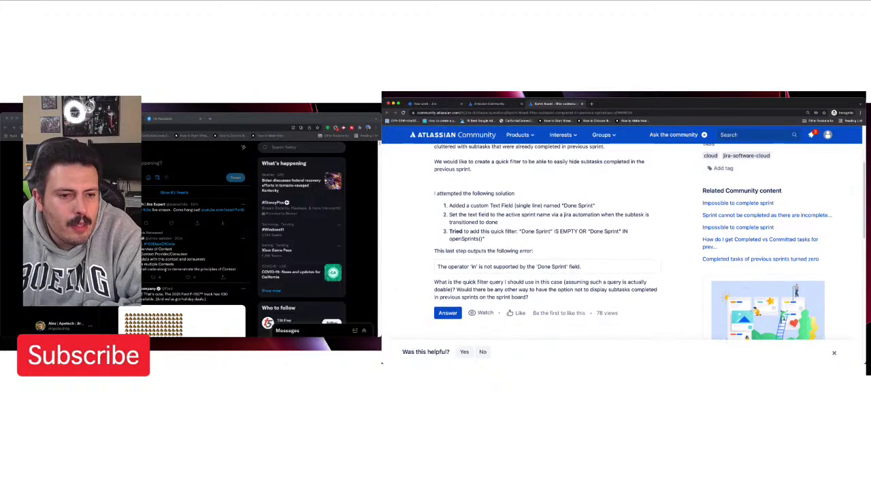
{"action": "scroll", "coordinate": [633, 242], "scroll_direction": "down", "scroll_amount": 1}
Step: Read the existing answer's automation rule, "HideOnBoard" quick filter and JQL suggestions for hiding completed subtasks
{"action": "scroll", "coordinate": [544, 241], "scroll_direction": "down", "scroll_amount": 5}
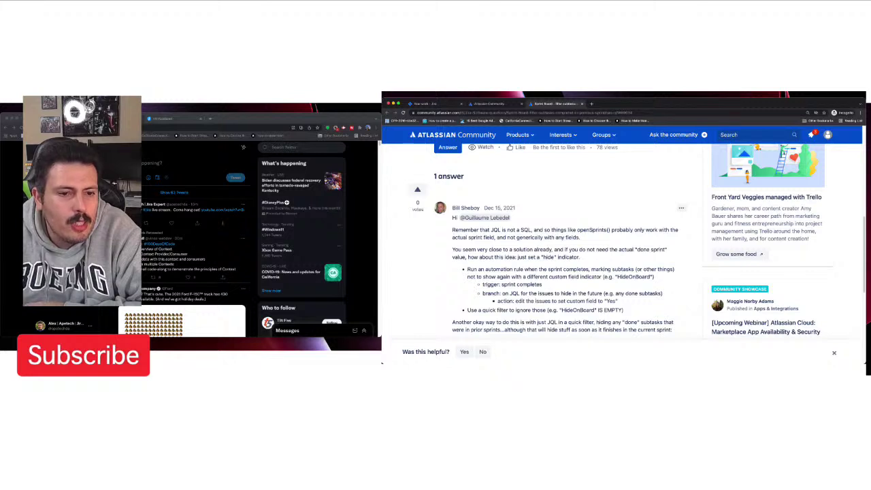
{"action": "scroll", "coordinate": [623, 241], "scroll_direction": "down", "scroll_amount": 1}
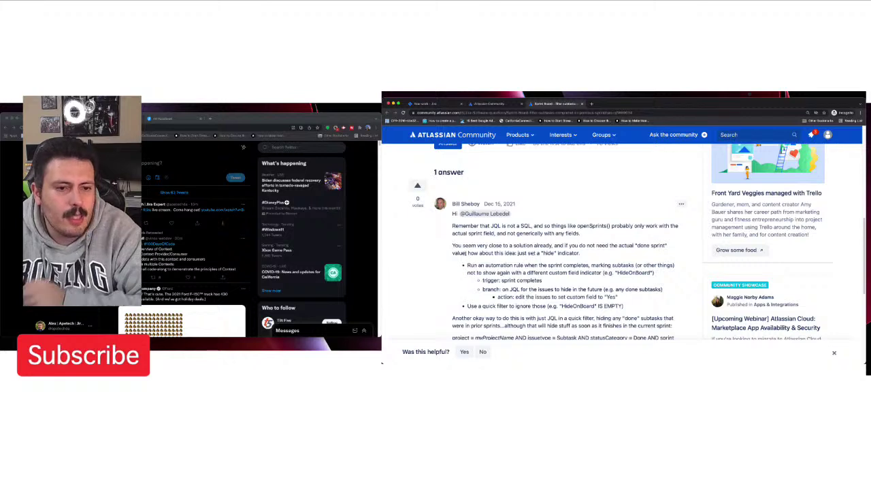
{"action": "scroll", "coordinate": [560, 271], "scroll_direction": "down", "scroll_amount": 1}
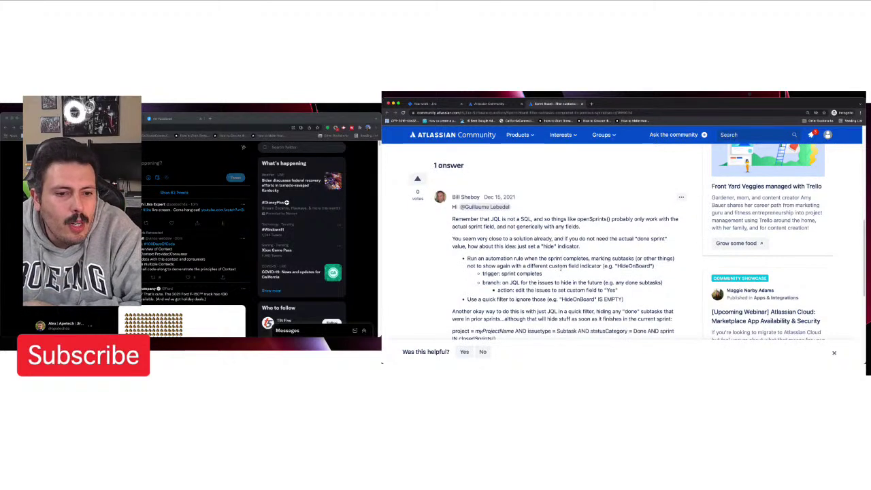
{"action": "scroll", "coordinate": [562, 270], "scroll_direction": "down", "scroll_amount": 2}
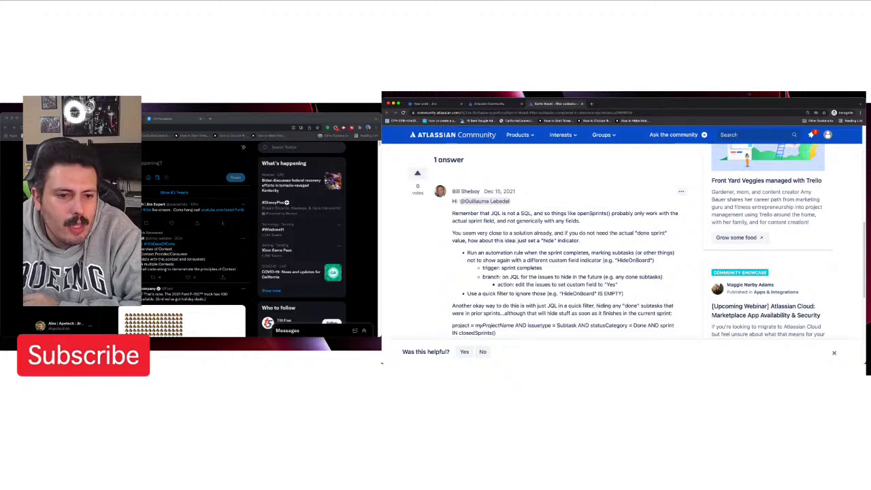
{"action": "scroll", "coordinate": [628, 261], "scroll_direction": "down", "scroll_amount": 1}
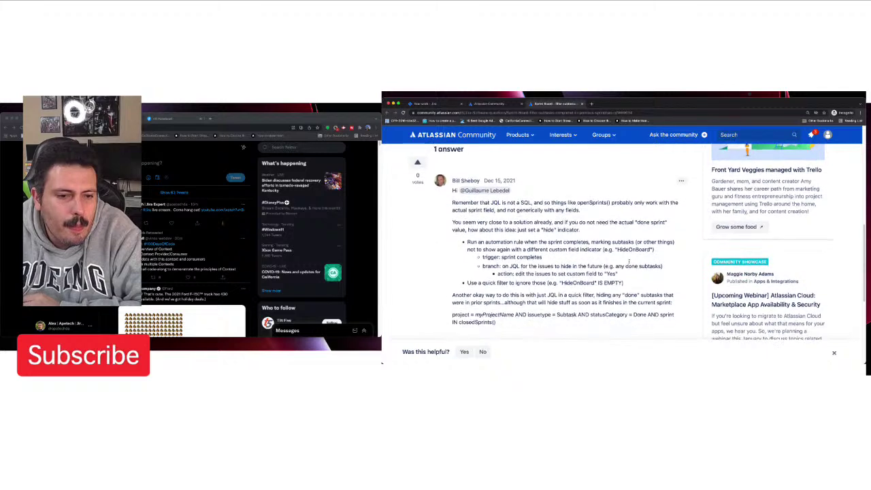
{"action": "scroll", "coordinate": [629, 261], "scroll_direction": "down", "scroll_amount": 2}
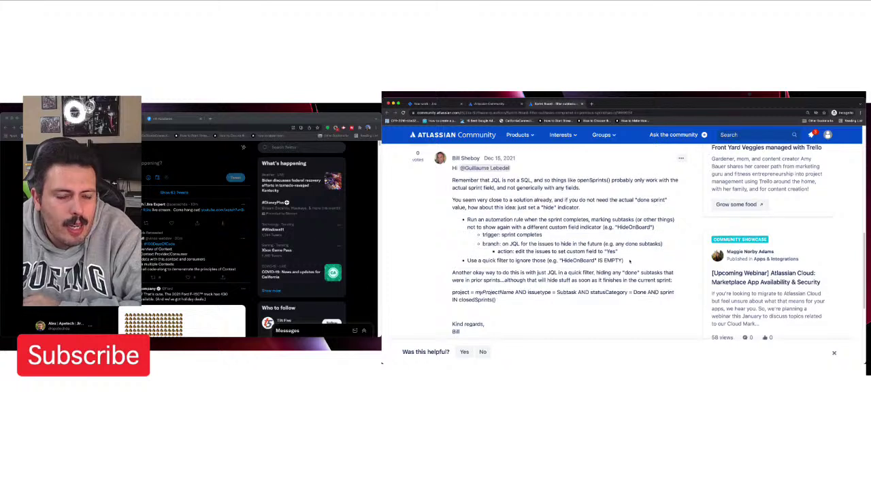
{"action": "scroll", "coordinate": [629, 261], "scroll_direction": "down", "scroll_amount": 1}
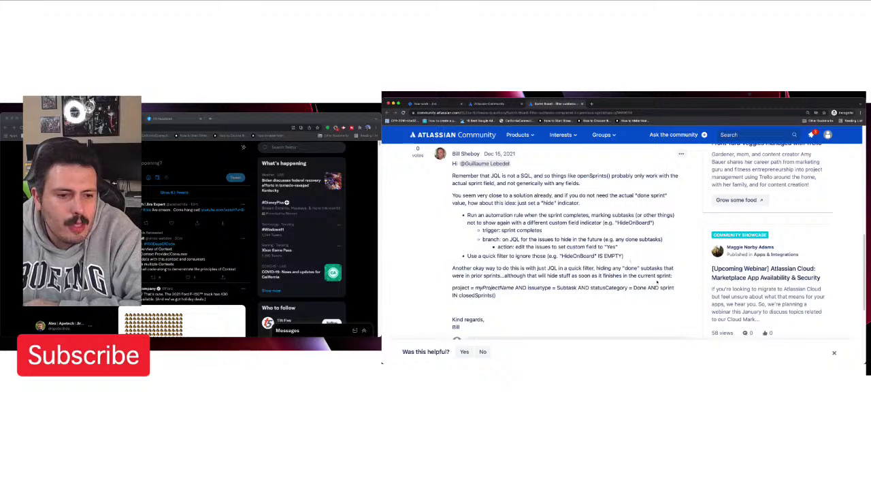
Step: Look over the rest of the existing answer, and open the Demonstration Project's Kanban board in Jira
{"action": "scroll", "coordinate": [655, 281], "scroll_direction": "down", "scroll_amount": 3}
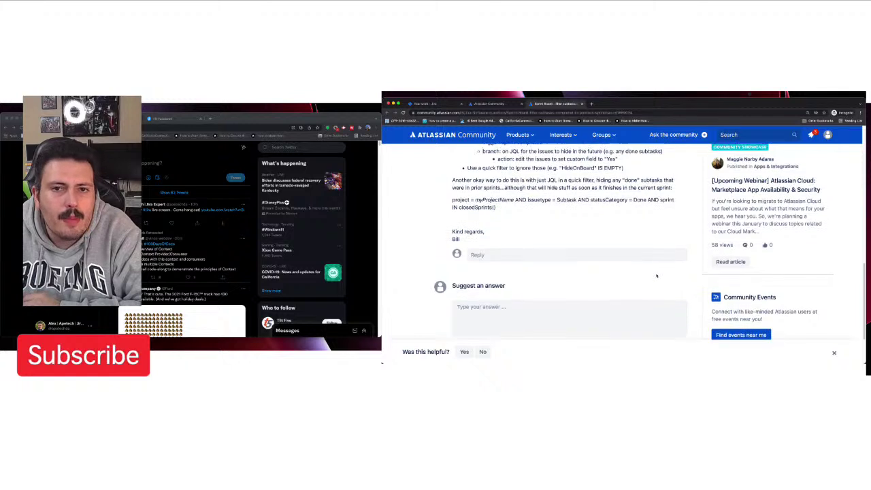
{"action": "scroll", "coordinate": [656, 279], "scroll_direction": "up", "scroll_amount": 2}
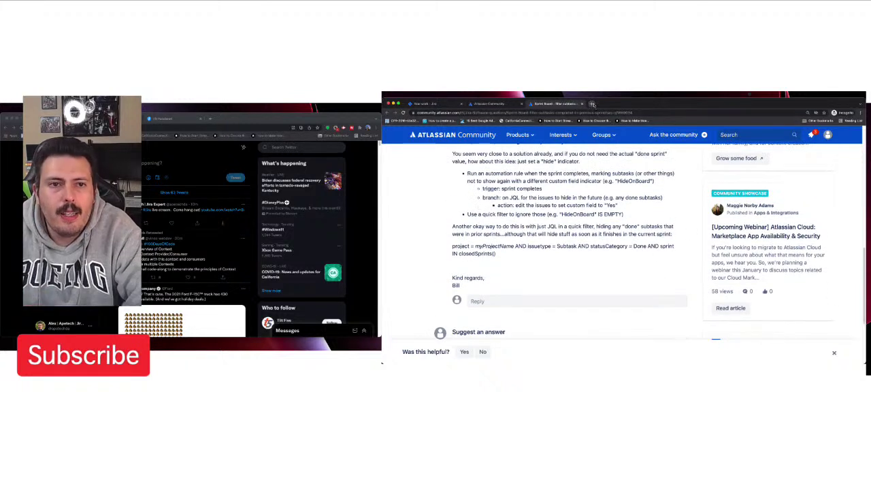
{"action": "left_click", "coordinate": [441, 103]}
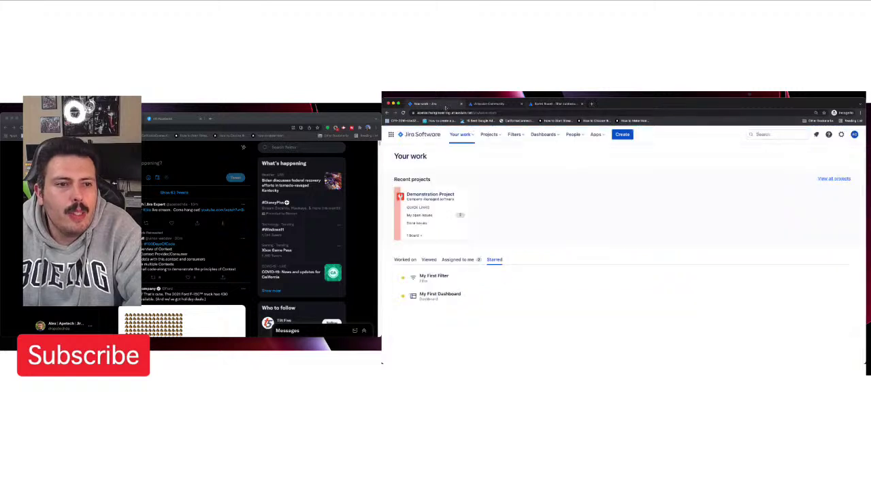
{"action": "left_click", "coordinate": [430, 195]}
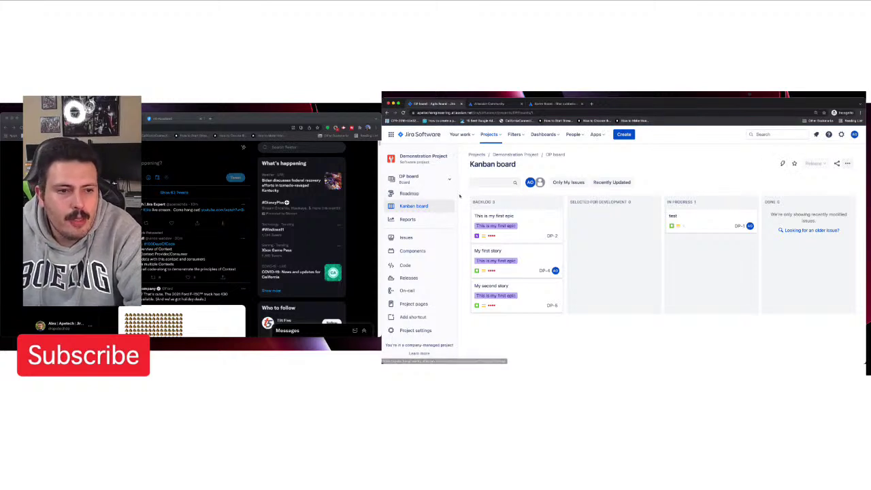
Step: Create a Scrum board named "Demo Scrum Board" from the existing Demonstration Project (DP)
{"action": "left_click", "coordinate": [432, 179]}
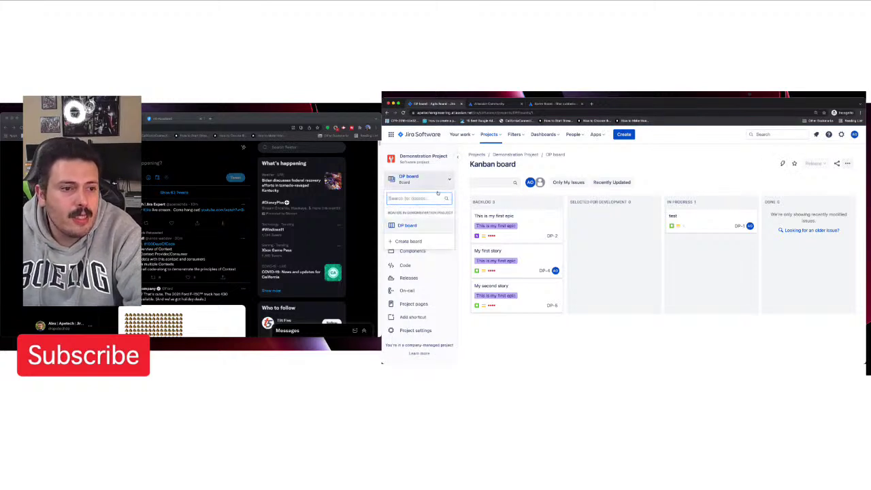
{"action": "left_click", "coordinate": [408, 241]}
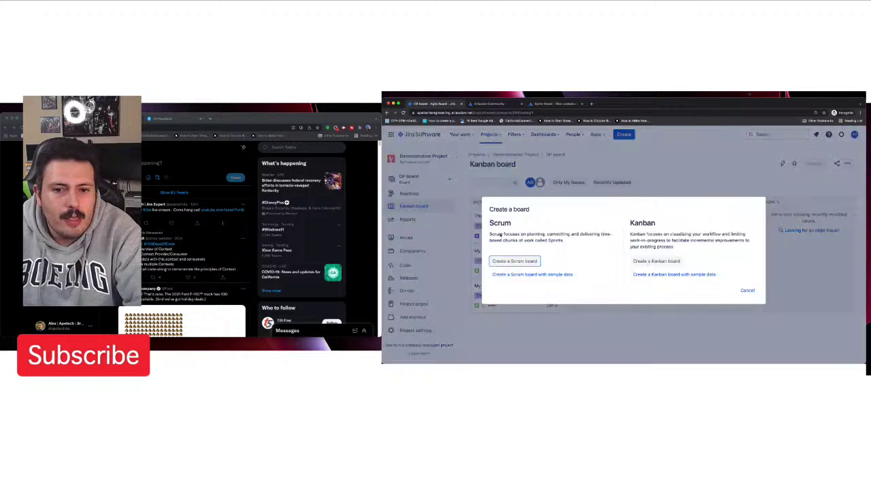
{"action": "left_click", "coordinate": [528, 262]}
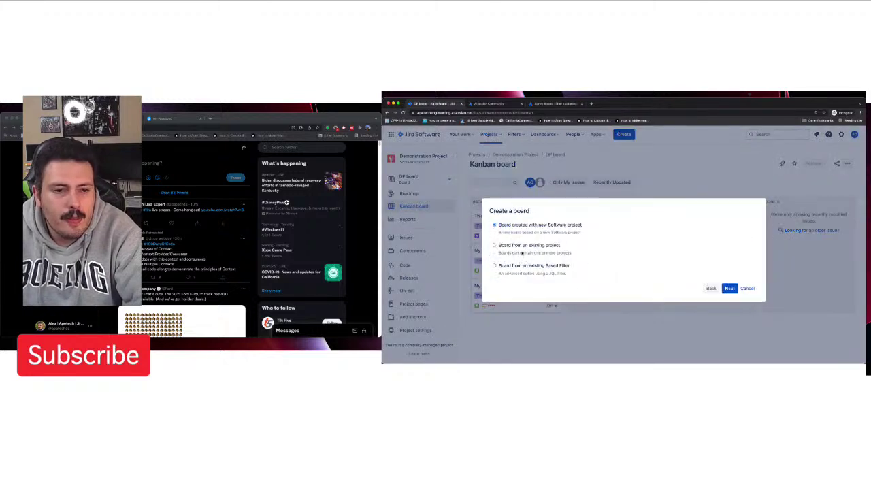
{"action": "left_click", "coordinate": [524, 246]}
{"action": "left_click", "coordinate": [728, 288]}
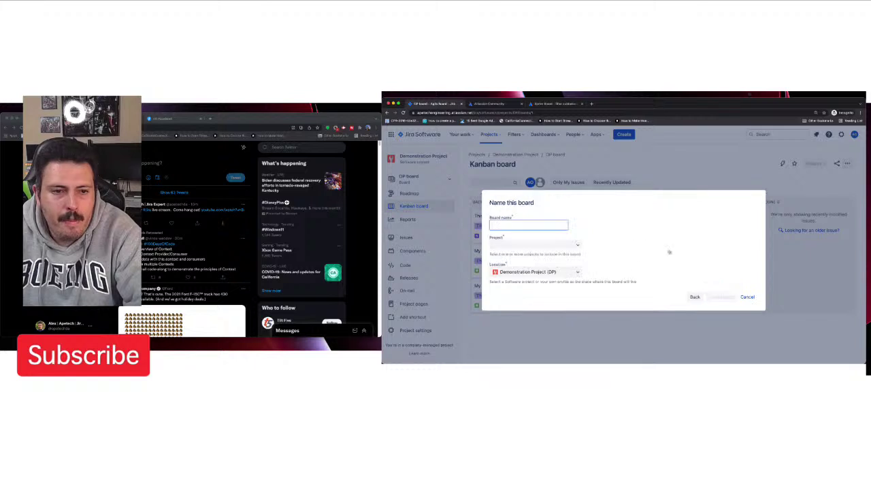
{"action": "type", "text": "Demo Scrum Board"}
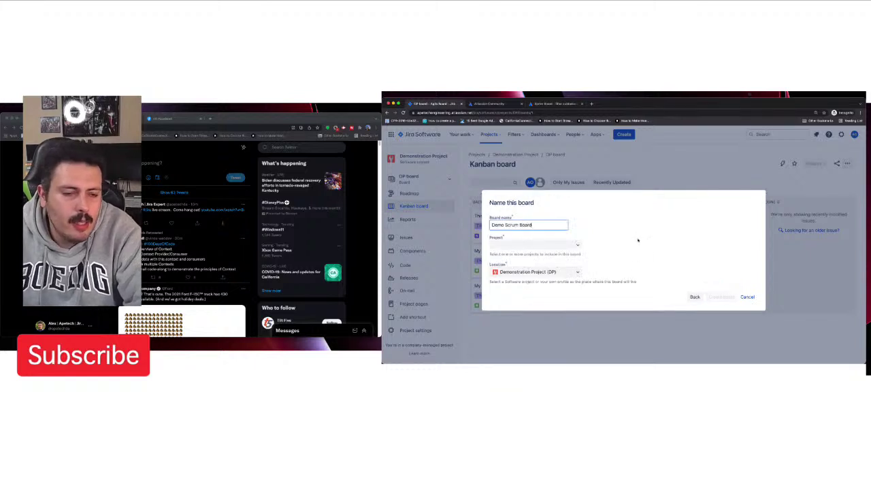
{"action": "left_click", "coordinate": [578, 245]}
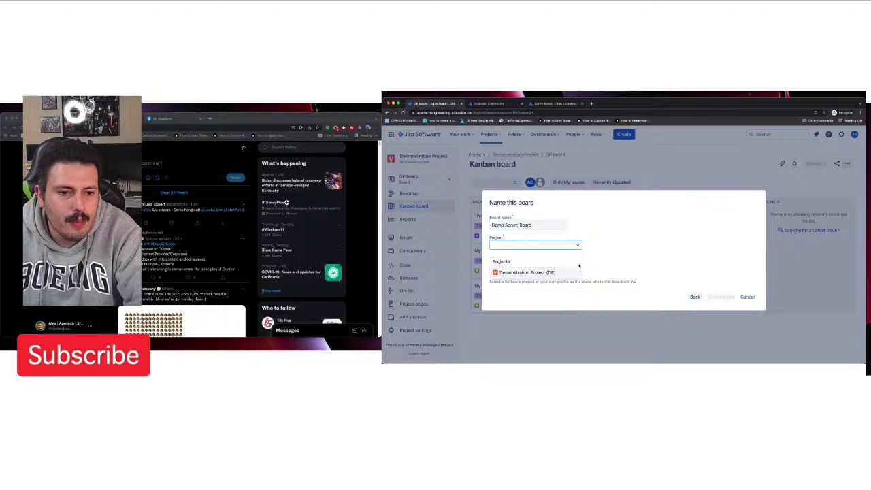
{"action": "left_click", "coordinate": [553, 272]}
{"action": "left_click", "coordinate": [705, 297]}
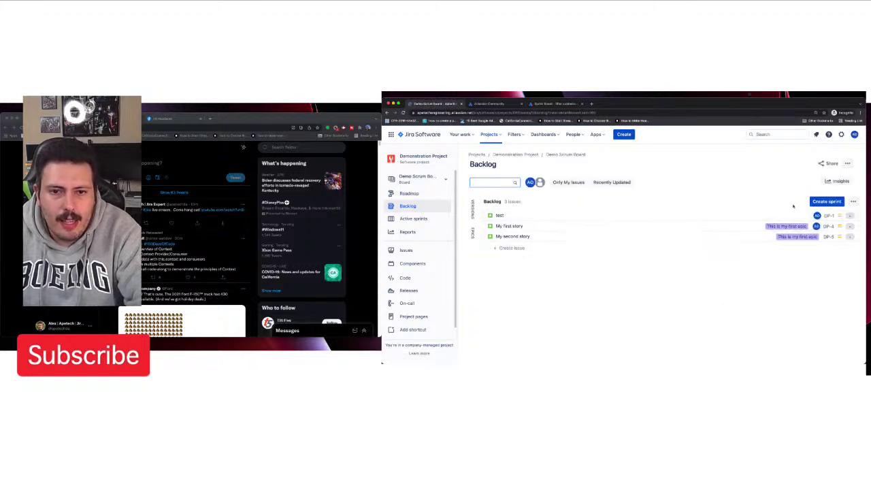
Step: Create a sprint in the backlog and move the "test" and "My first story" issues into it
{"action": "left_click", "coordinate": [824, 202]}
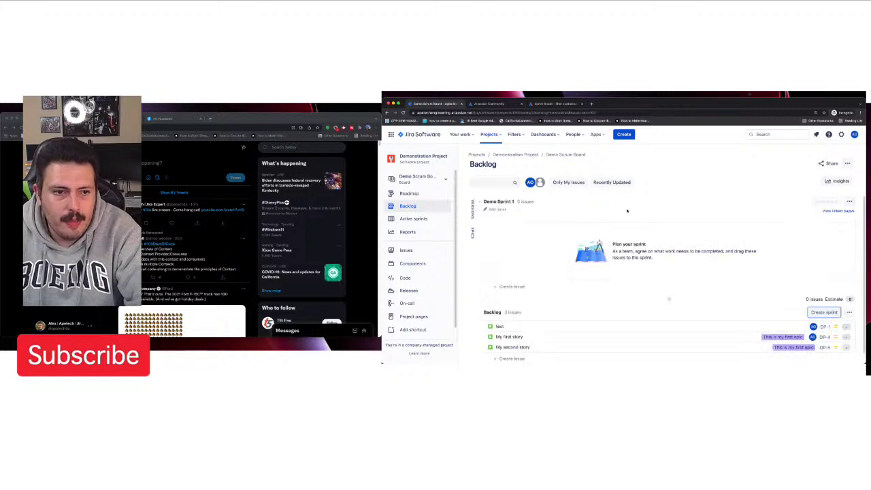
{"action": "scroll", "coordinate": [606, 249], "scroll_direction": "down", "scroll_amount": 1}
{"action": "left_click_drag", "start_coordinate": [514, 316], "coordinate": [514, 254]}
{"action": "left_click_drag", "start_coordinate": [528, 290], "coordinate": [524, 249]}
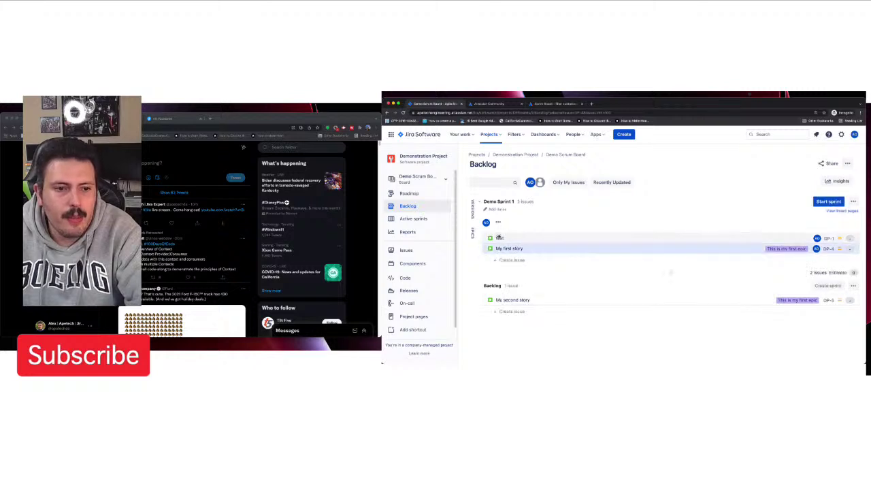
Step: Add two subtasks named "Subtask1" and "Substask2" to the "test" issue
{"action": "left_click", "coordinate": [500, 238]}
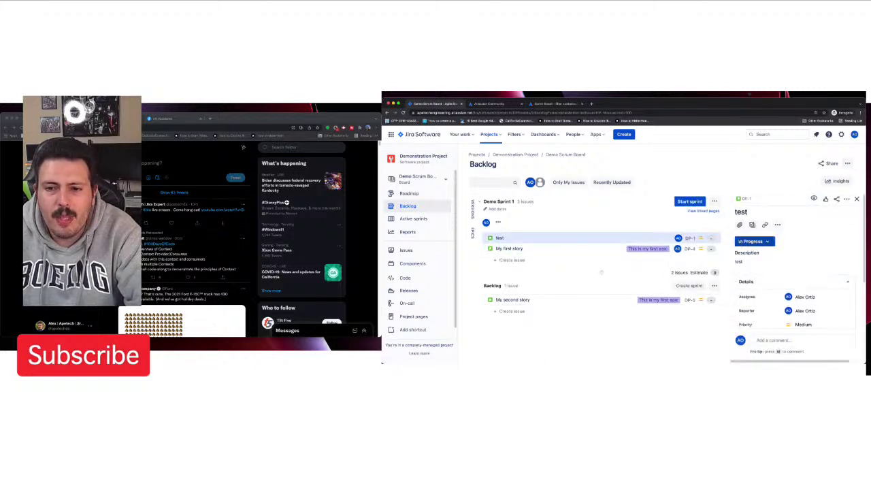
{"action": "left_click", "coordinate": [752, 226]}
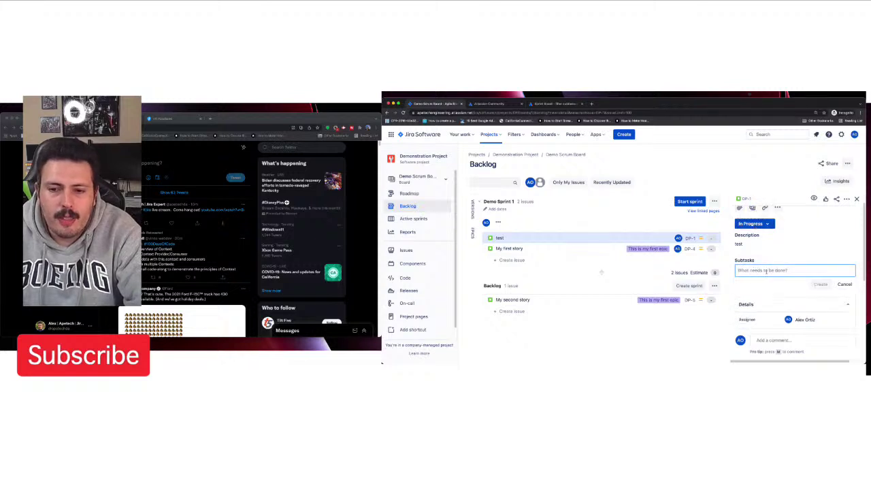
{"action": "type", "text": "Sub"}
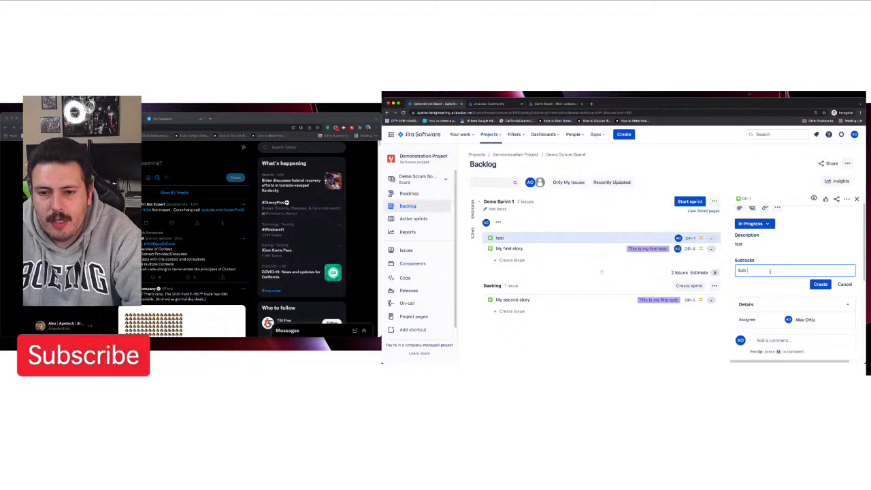
{"action": "type", "text": "task1"}
{"action": "key", "text": "Return"}
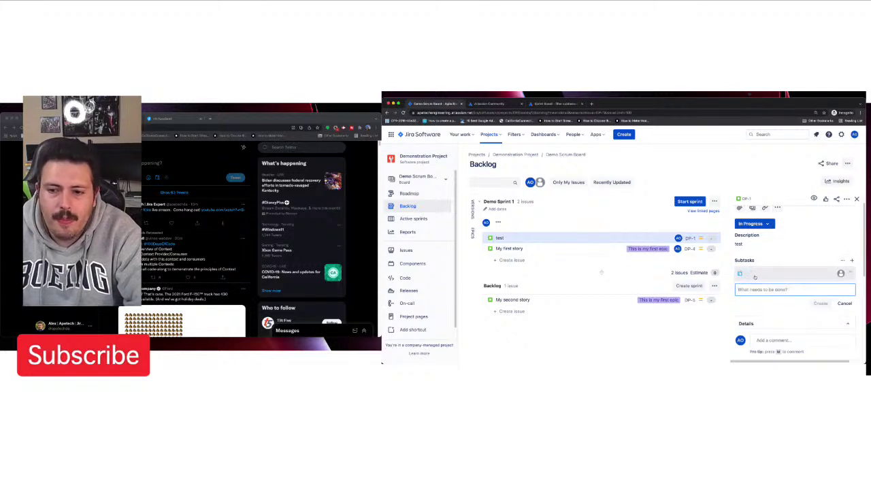
{"action": "type", "text": "Substask2"}
{"action": "key", "text": "Return"}
Step: Add two subtasks named "subtask 3" and "subtask 4" to the "My first story" issue
{"action": "left_click", "coordinate": [539, 249]}
{"action": "left_click", "coordinate": [752, 225]}
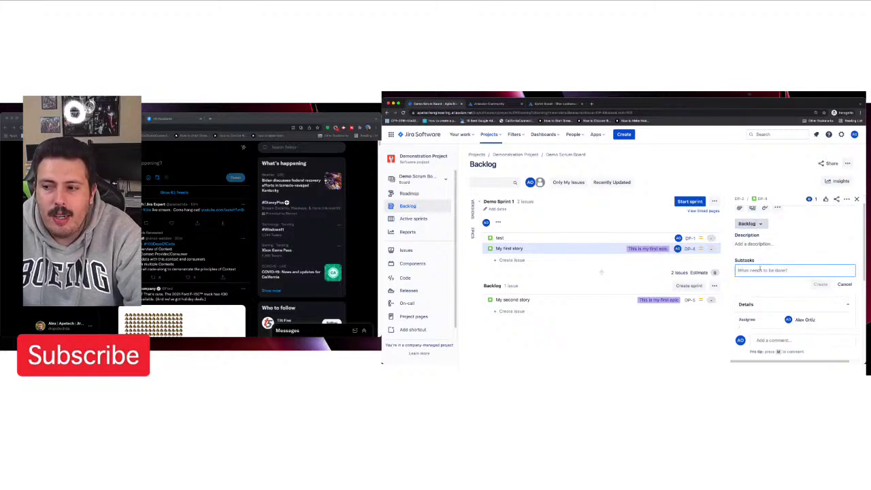
{"action": "type", "text": "subt"}
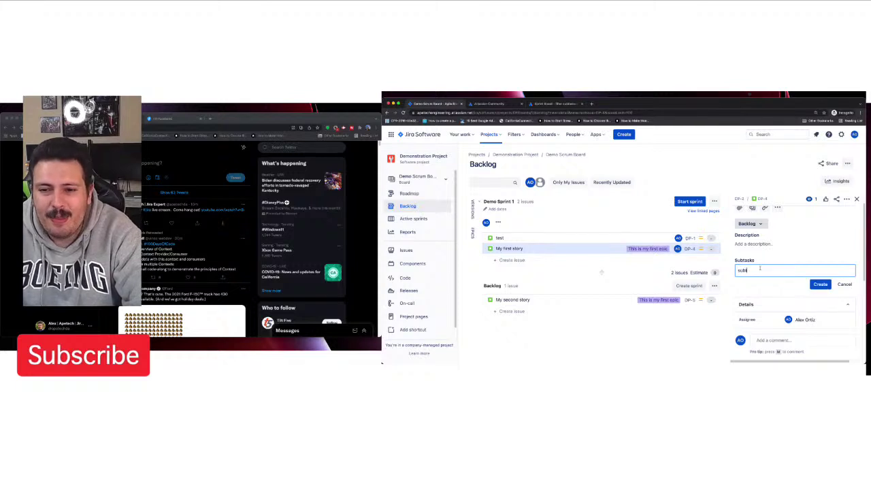
{"action": "type", "text": "ask 3"}
{"action": "key", "text": "Return"}
{"action": "type", "text": "subtask 4"}
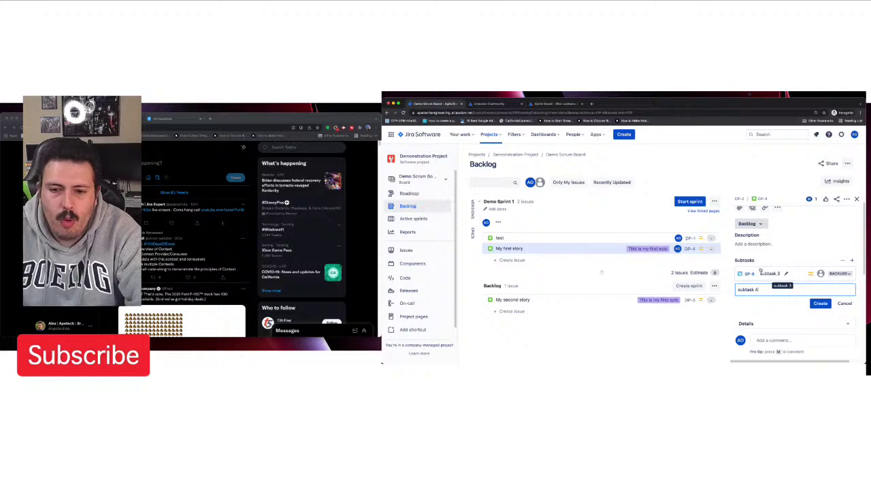
{"action": "key", "text": "Return"}
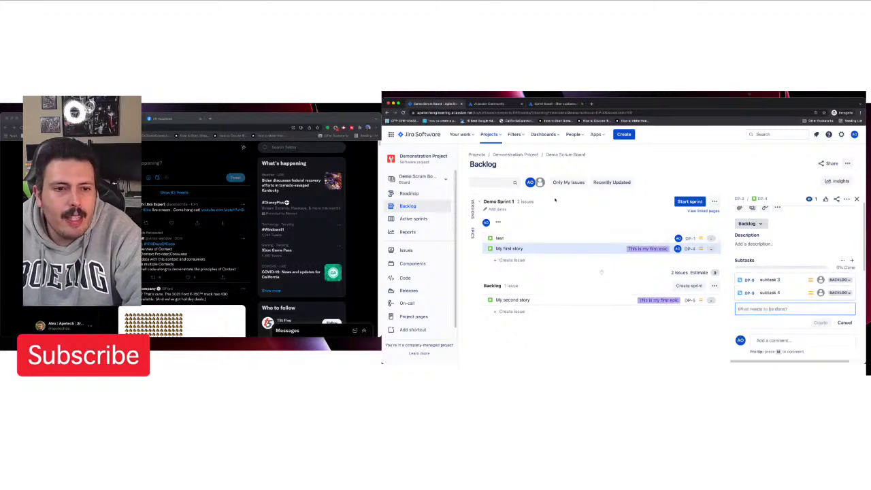
Step: Start Demo Sprint 1 with the 2-week duration
{"action": "left_click", "coordinate": [689, 201]}
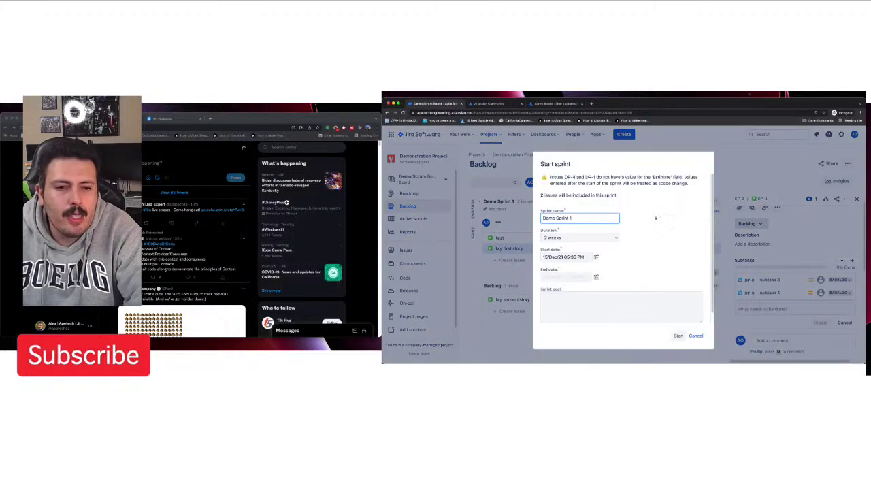
{"action": "left_click", "coordinate": [678, 335]}
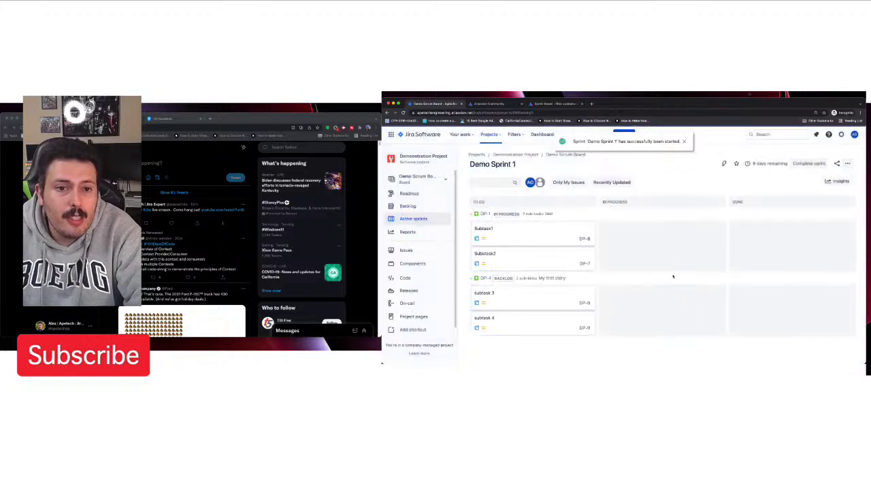
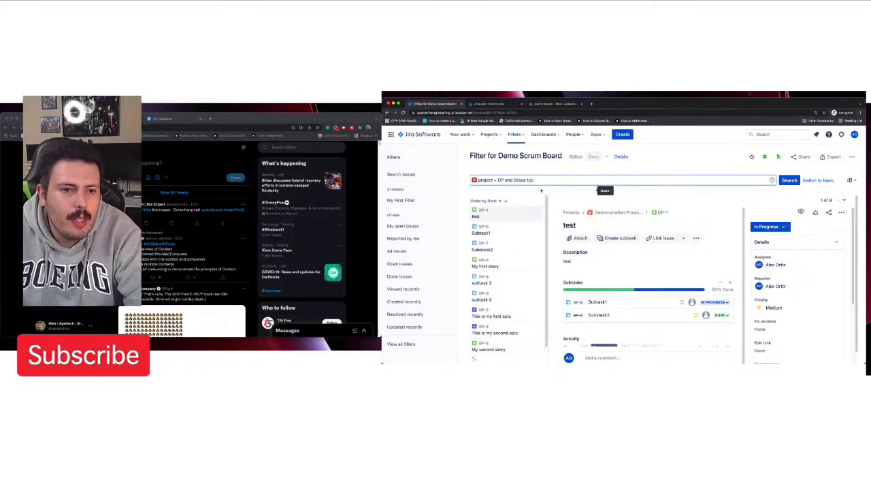
Step: Correct the field name in the board filter's JQL and complete the condition as issuetype = Sub-task
{"action": "key", "text": "BackSpace"}
{"action": "key", "text": "BackSpace"}
{"action": "key", "text": "BackSpace"}
{"action": "key", "text": "BackSpace"}
{"action": "key", "text": "BackSpace"}
{"action": "type", "text": "type"}
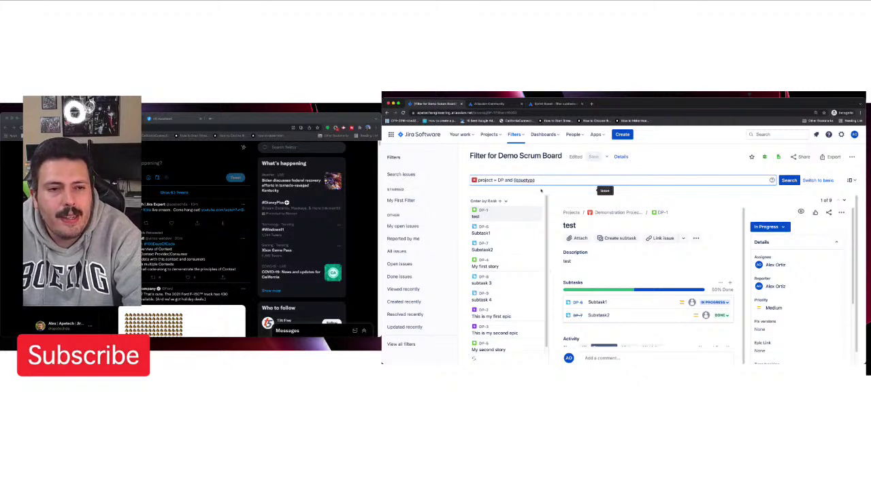
{"action": "type", "text": " = "}
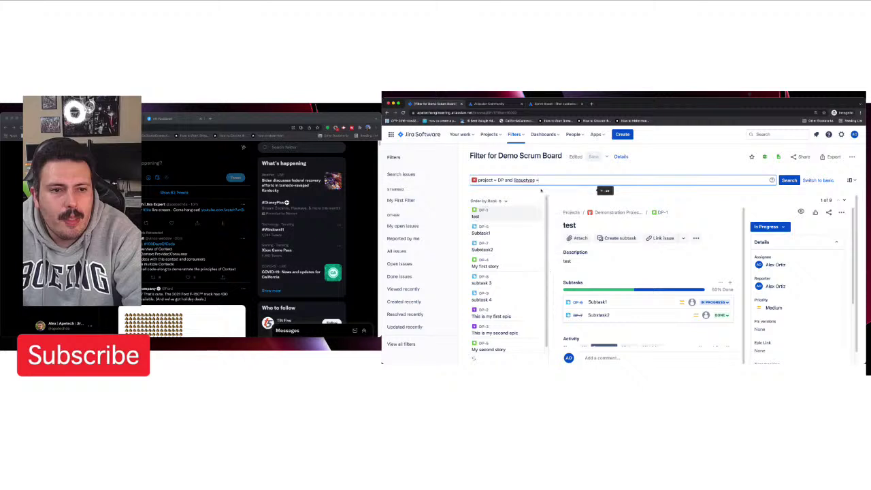
{"action": "type", "text": "sub"}
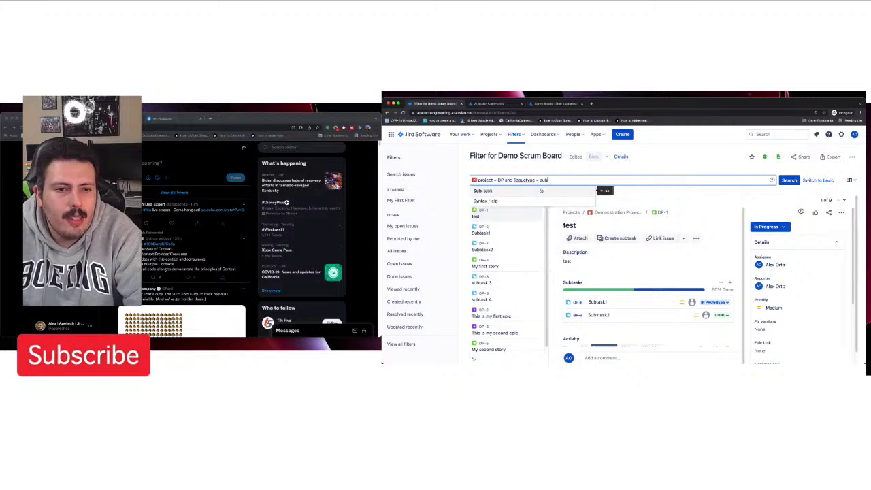
{"action": "left_click", "coordinate": [541, 190]}
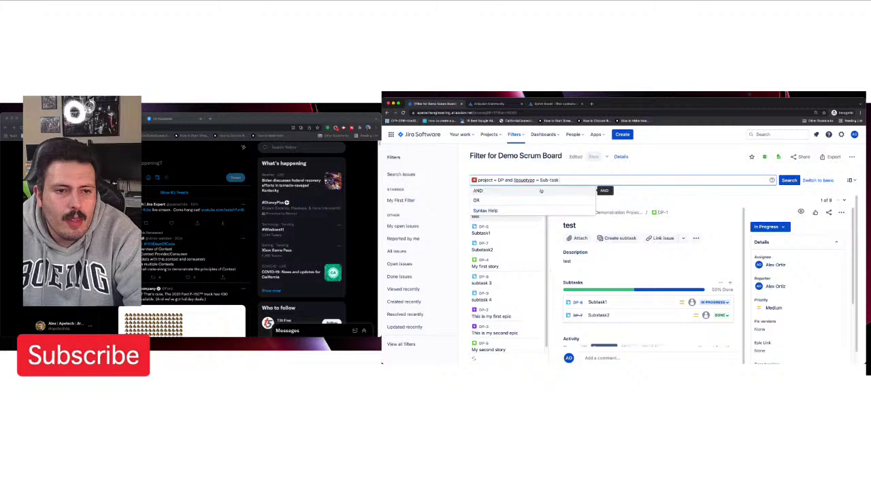
Step: Extend the parenthesised JQL condition with "and status = done"
{"action": "type", "text": "and"}
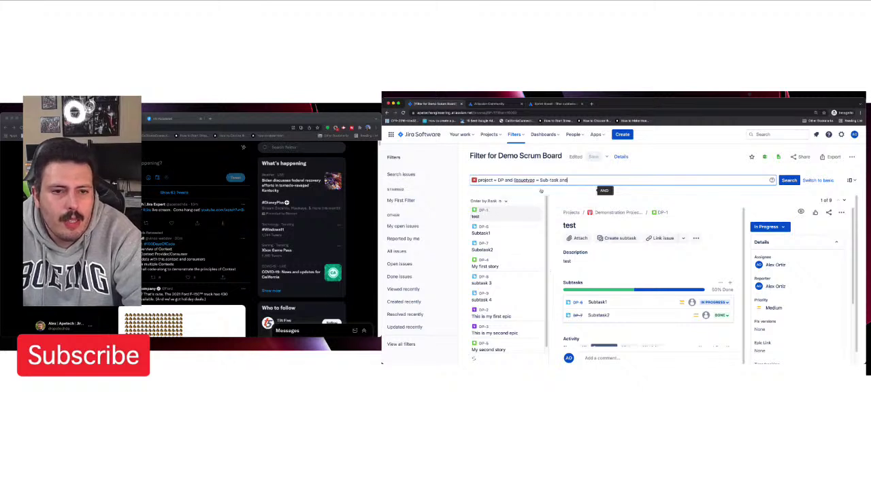
{"action": "type", "text": " status"}
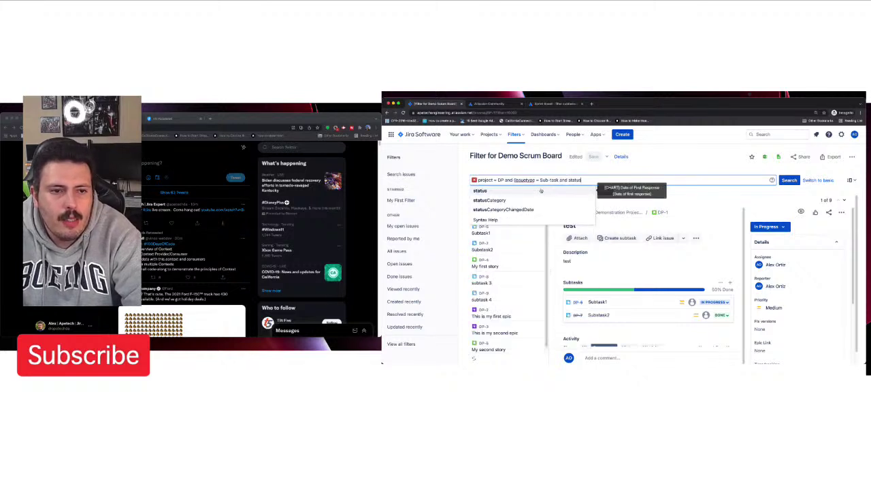
{"action": "type", "text": " = done"}
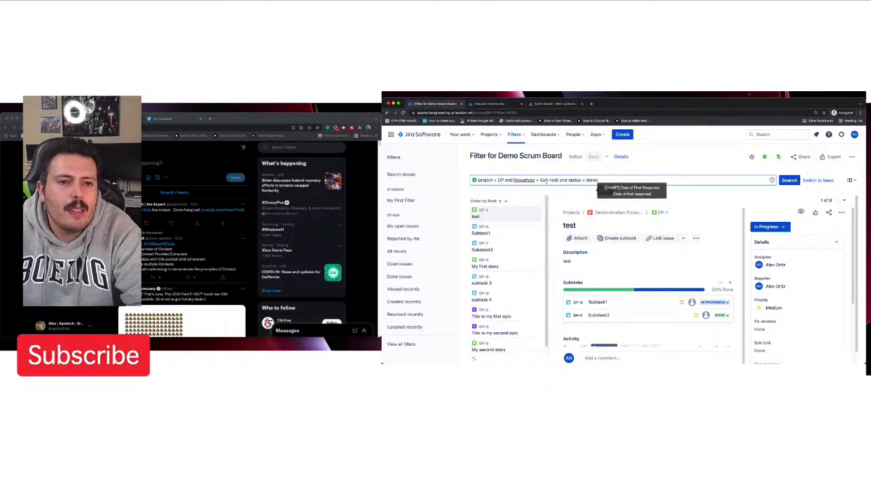
Step: Change the issuetype and status operators to != and run the query project = DP and (issuetype != Sub-task and status != done)
{"action": "left_click", "coordinate": [546, 181]}
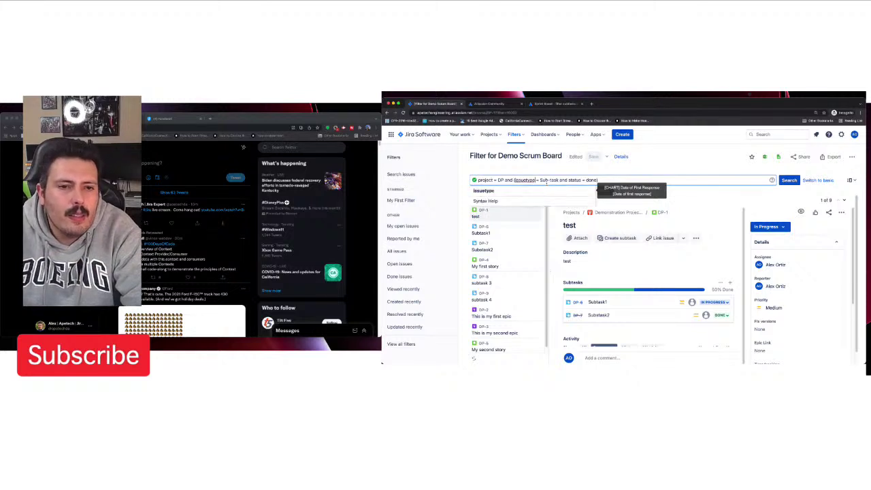
{"action": "key", "text": "BackSpace"}
{"action": "type", "text": "!="}
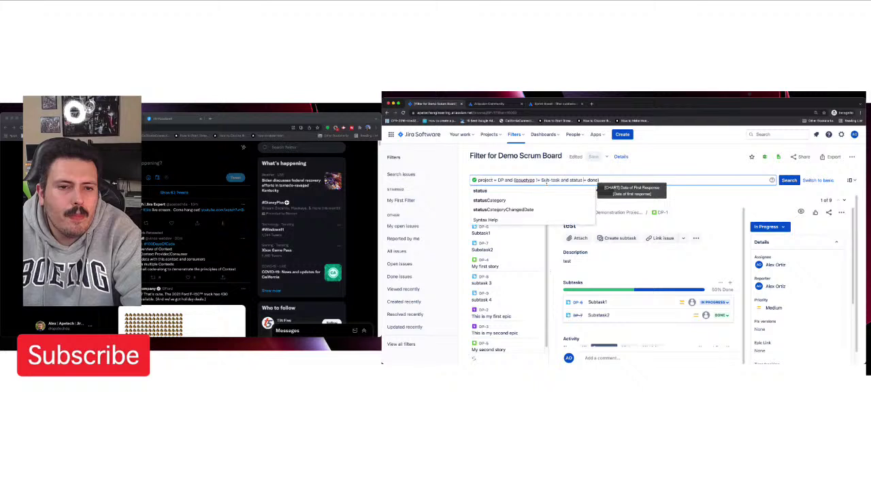
{"action": "type", "text": "!"}
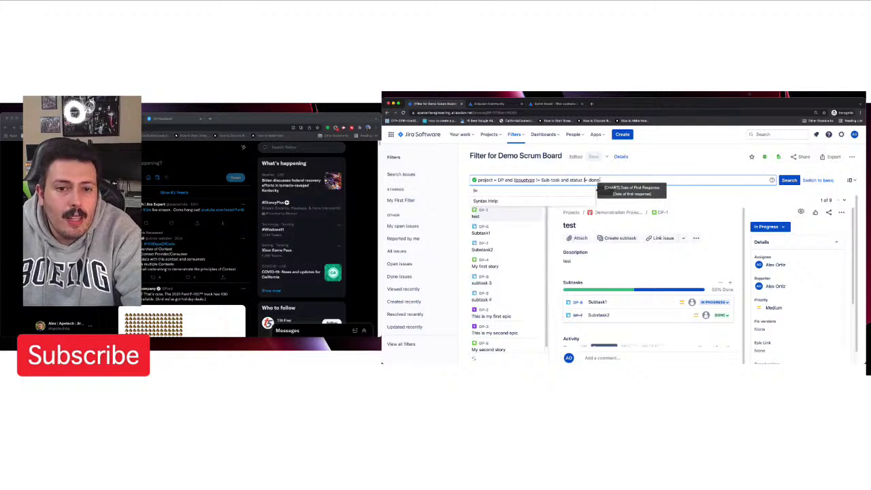
{"action": "left_click", "coordinate": [789, 181]}
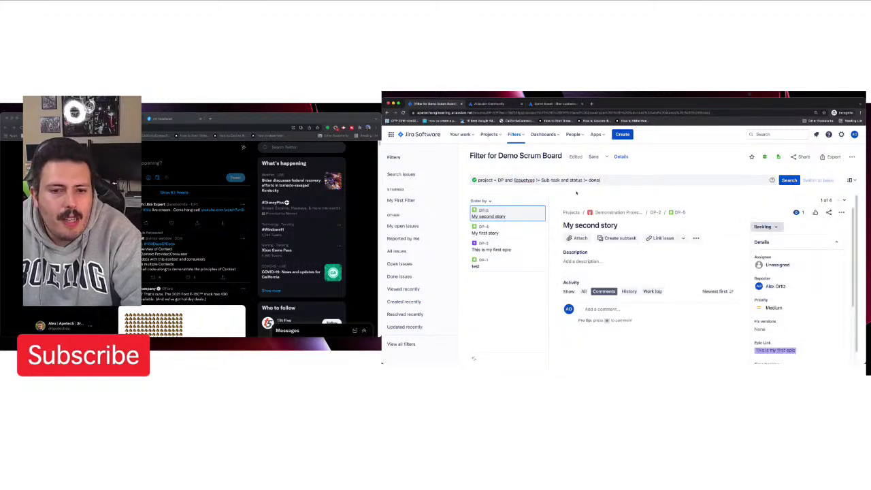
Step: Change the status operator to = and run the query project = DP and (issuetype != Sub-task and status = done)
{"action": "left_click", "coordinate": [585, 180]}
{"action": "type", "text": "!"}
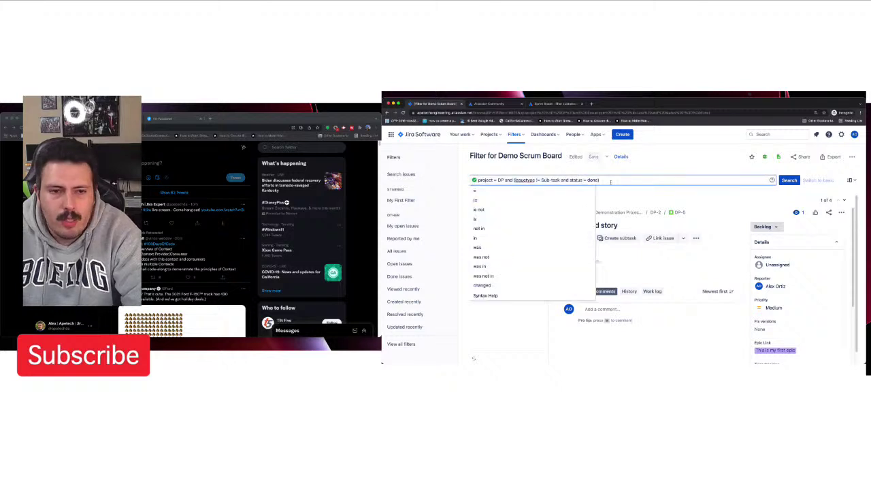
{"action": "key", "text": "Return"}
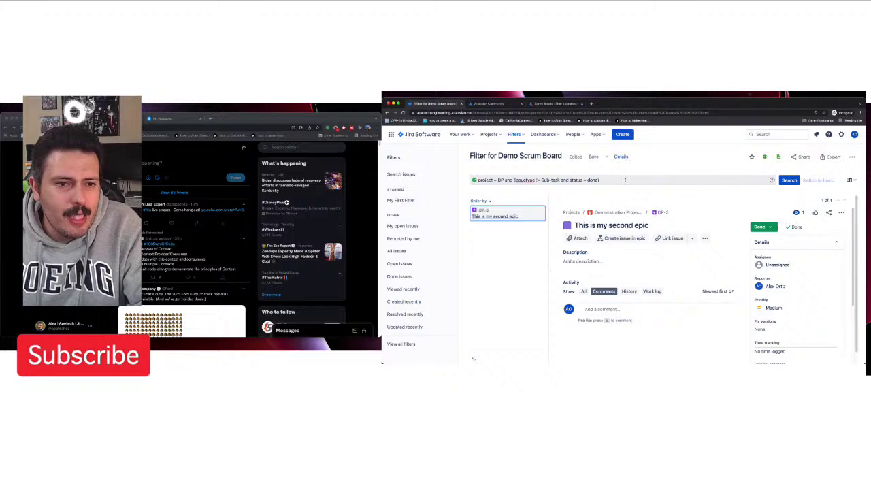
{"action": "left_click", "coordinate": [625, 179]}
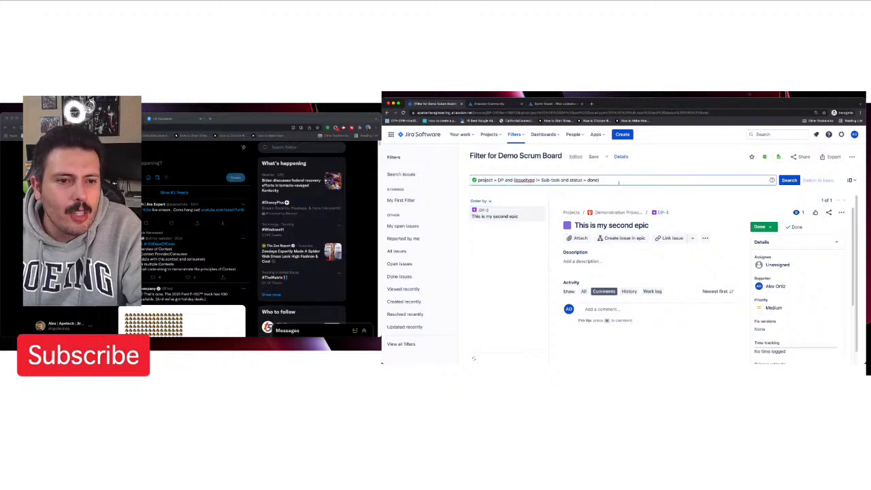
{"action": "left_click_drag", "start_coordinate": [600, 180], "coordinate": [504, 181]}
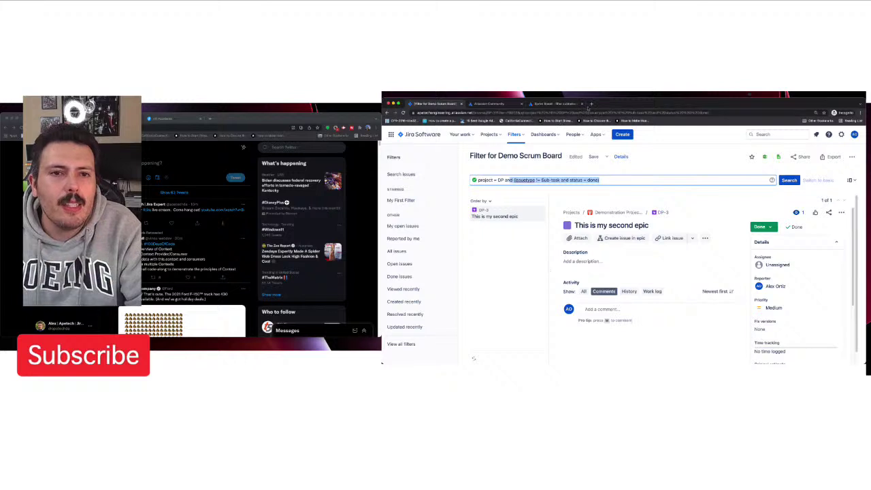
Step: Search the web for "jira scrum board sub filter" in a new browser tab and open Atlassian Support's Configure filters article
{"action": "left_click", "coordinate": [592, 103]}
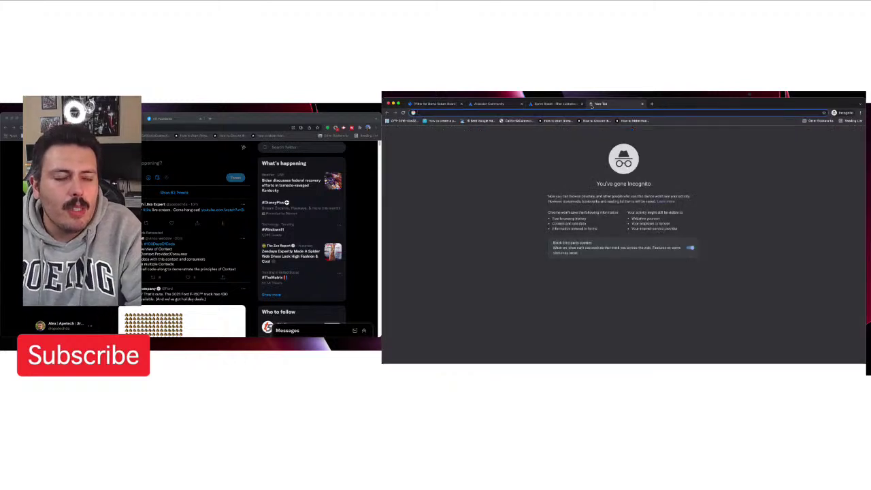
{"action": "type", "text": "jira scrum bo"}
{"action": "type", "text": "ard filter"}
{"action": "key", "text": "Return"}
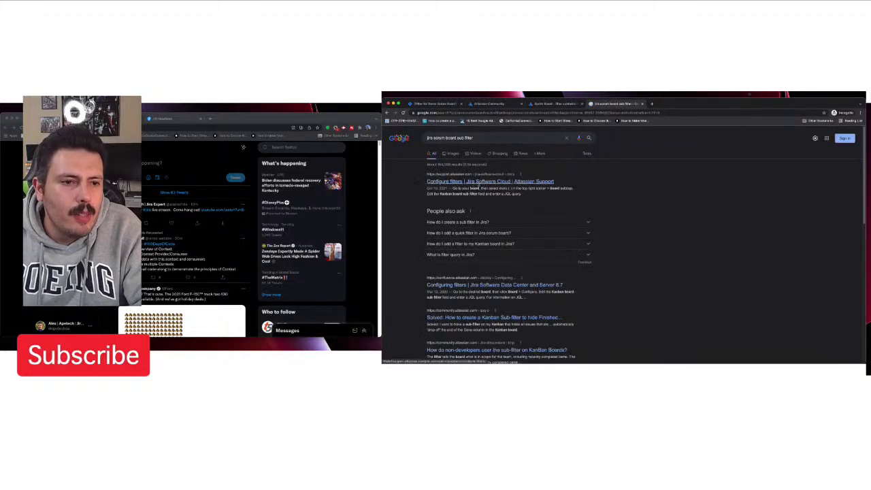
{"action": "left_click", "coordinate": [479, 181]}
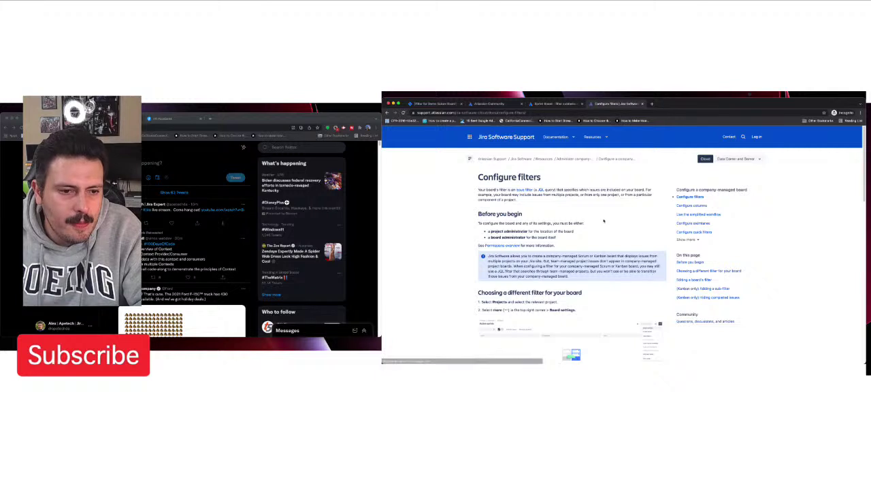
Step: Read the Configure filters article's sections on editing a board's filter, adding a sub-filter and hiding completed issues
{"action": "scroll", "coordinate": [603, 220], "scroll_direction": "down", "scroll_amount": 2}
{"action": "scroll", "coordinate": [603, 220], "scroll_direction": "down", "scroll_amount": 2}
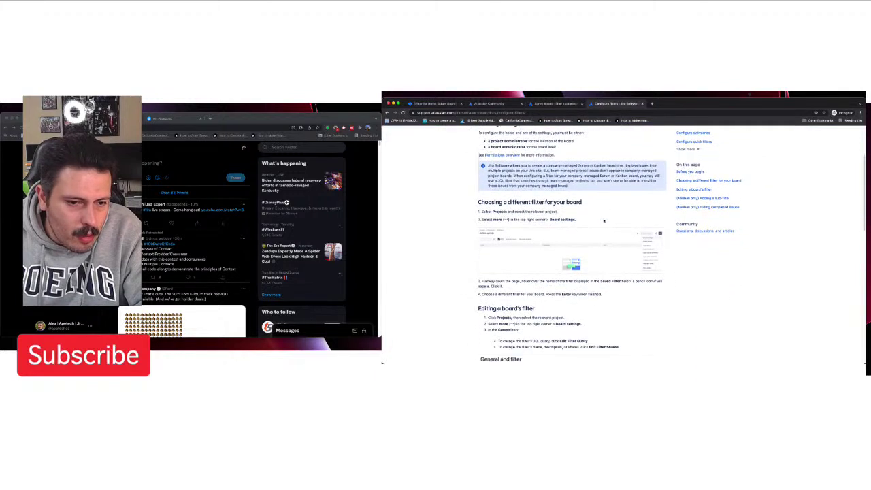
{"action": "scroll", "coordinate": [602, 221], "scroll_direction": "down", "scroll_amount": 1}
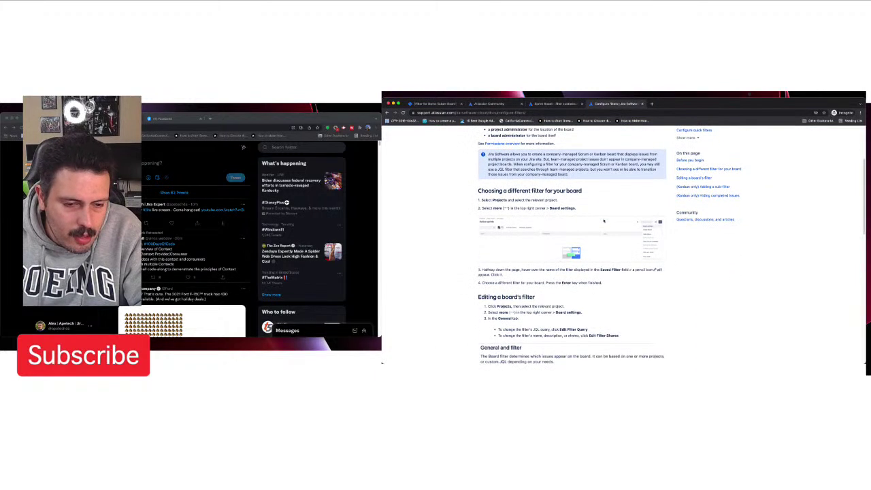
{"action": "scroll", "coordinate": [603, 221], "scroll_direction": "down", "scroll_amount": 7}
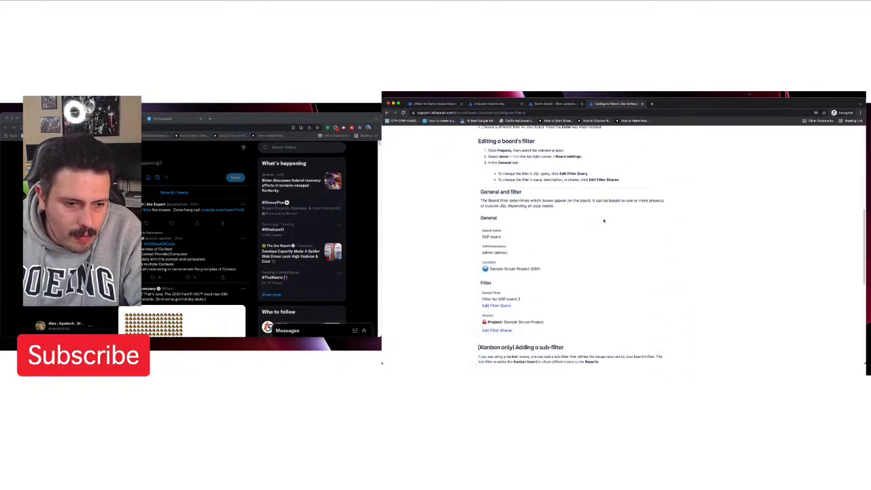
{"action": "scroll", "coordinate": [602, 220], "scroll_direction": "down", "scroll_amount": 4}
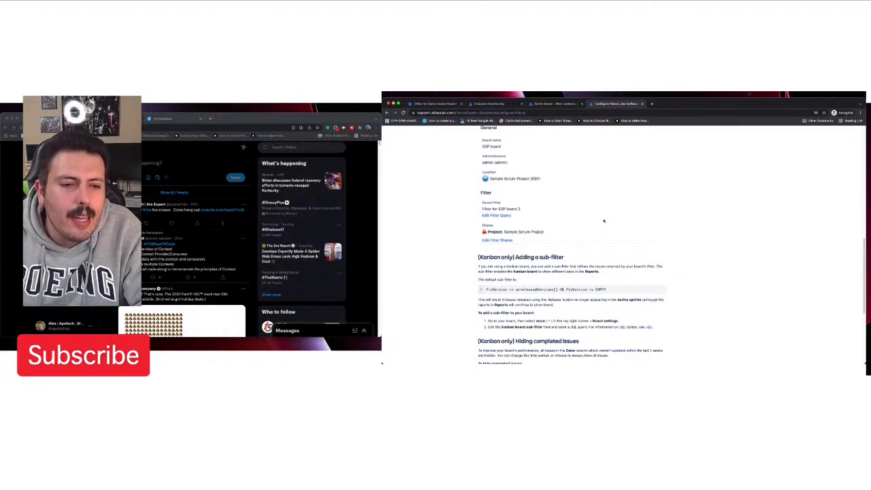
{"action": "scroll", "coordinate": [602, 221], "scroll_direction": "down", "scroll_amount": 2}
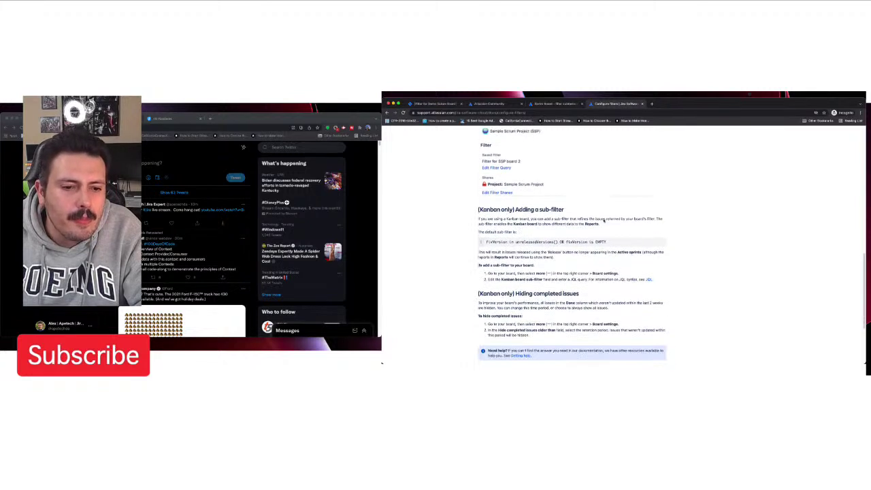
{"action": "scroll", "coordinate": [571, 245], "scroll_direction": "up", "scroll_amount": 15}
Step: Search the web for "jira jql don't show completed sub-tasks" and open the community question on hiding sub-tasks on an active scrum board
{"action": "left_click", "coordinate": [619, 112]}
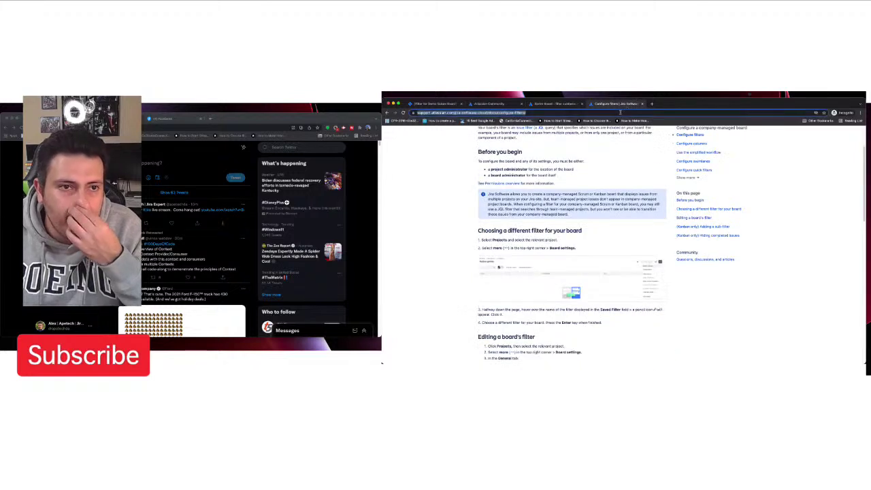
{"action": "type", "text": "jira "}
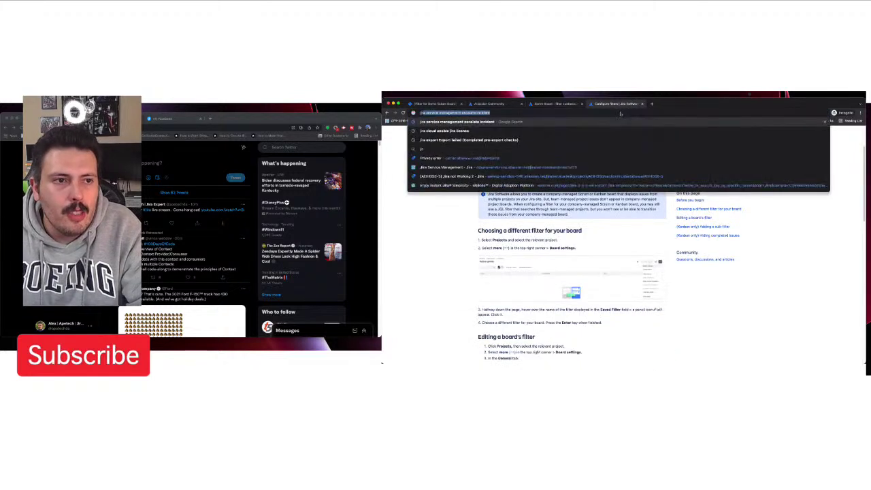
{"action": "type", "text": "sjql"}
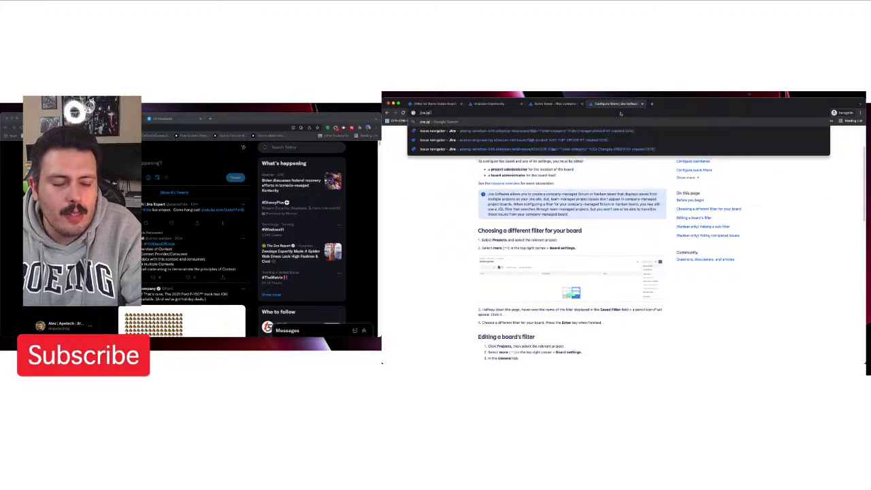
{"action": "type", "text": " don't show"}
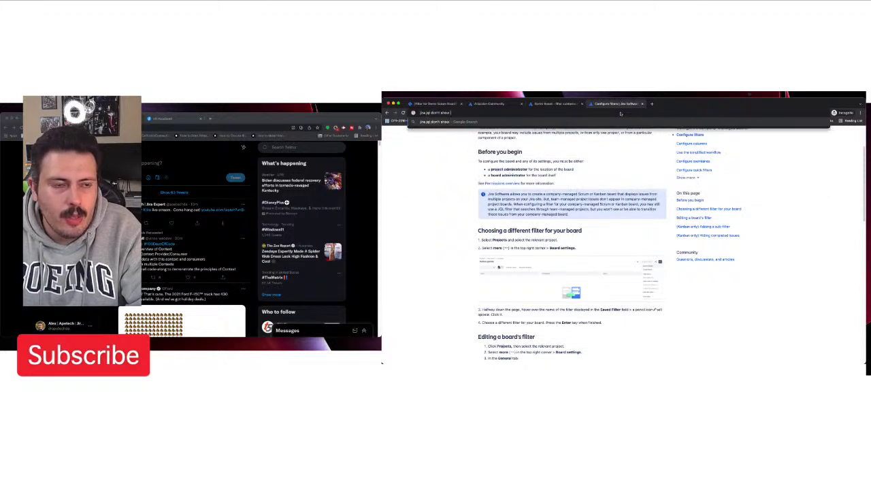
{"action": "type", "text": " completed sub"}
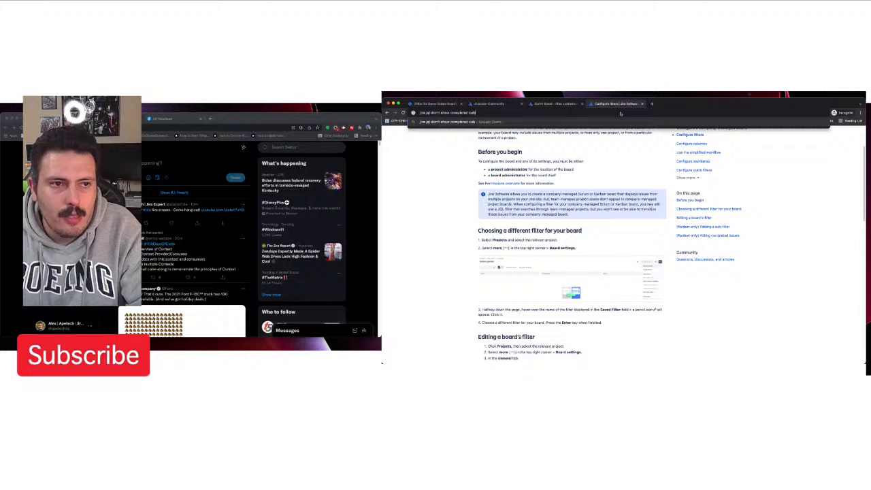
{"action": "type", "text": "t-tasks"}
{"action": "key", "text": "Return"}
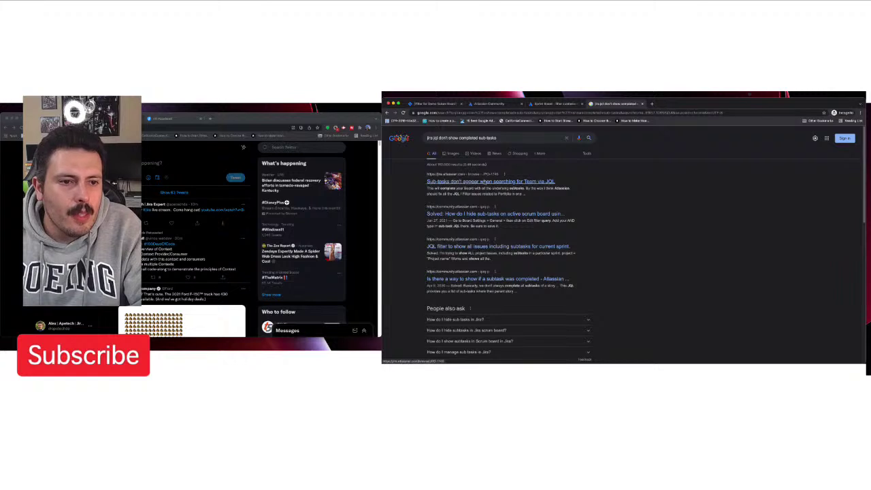
{"action": "left_click", "coordinate": [494, 213]}
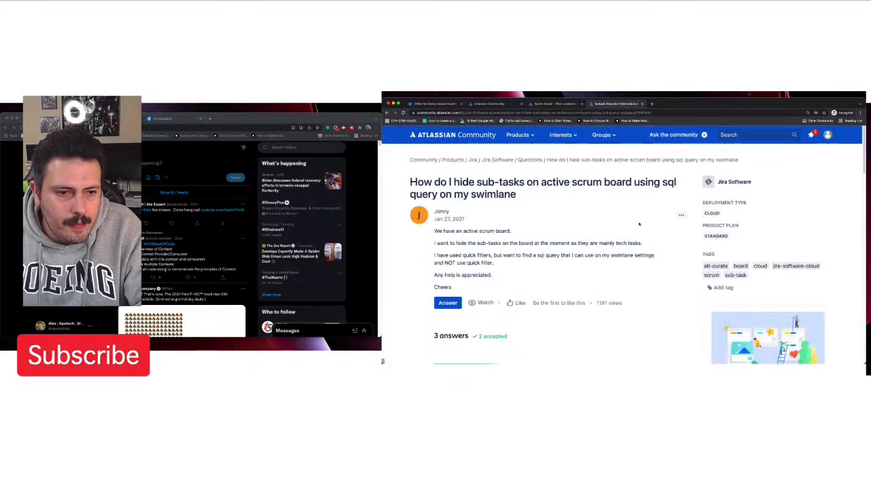
Step: Read the accepted answer and its replies on hiding sub-tasks through the board filter or a sub-filter
{"action": "scroll", "coordinate": [594, 256], "scroll_direction": "down", "scroll_amount": 2}
{"action": "scroll", "coordinate": [593, 256], "scroll_direction": "down", "scroll_amount": 3}
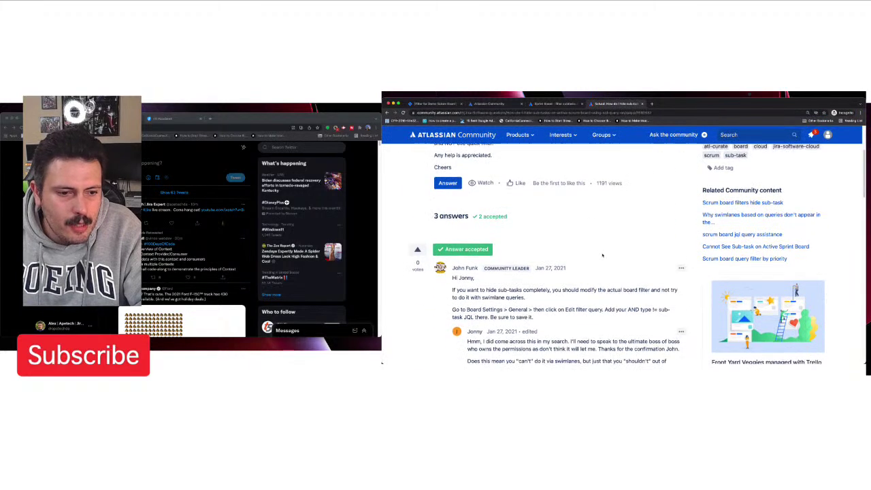
{"action": "left_click_drag", "start_coordinate": [568, 244], "coordinate": [647, 247]}
{"action": "scroll", "coordinate": [572, 252], "scroll_direction": "down", "scroll_amount": 1}
{"action": "scroll", "coordinate": [614, 253], "scroll_direction": "down", "scroll_amount": 1}
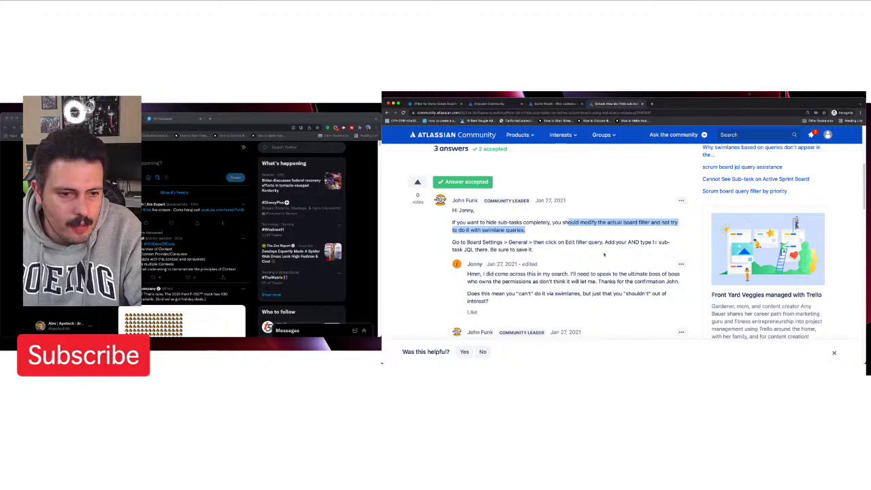
{"action": "scroll", "coordinate": [603, 254], "scroll_direction": "down", "scroll_amount": 5}
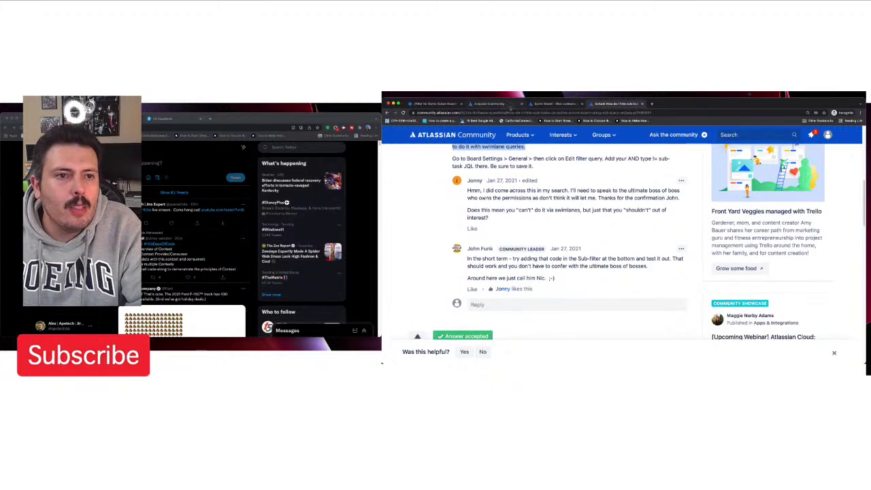
Step: Return to the board filter and replace the opening parenthesis and issuetype field in its JQL with type
{"action": "left_click", "coordinate": [455, 104]}
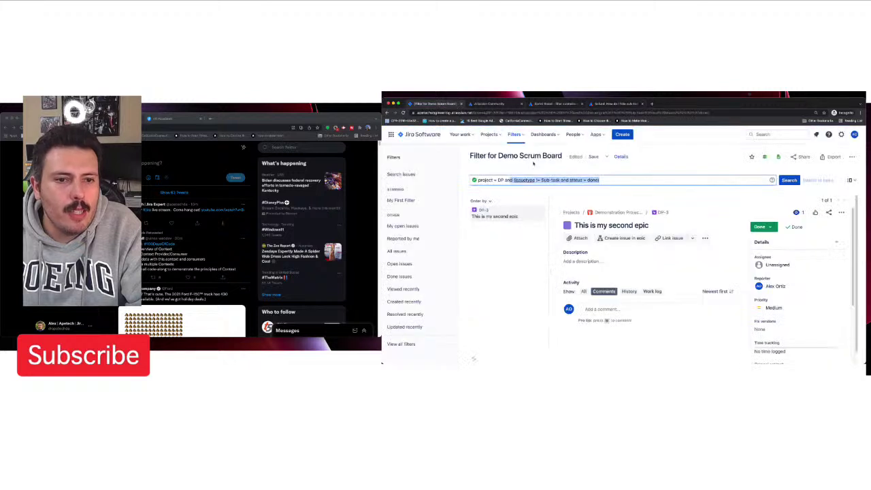
{"action": "left_click_drag", "start_coordinate": [536, 180], "coordinate": [513, 181]}
{"action": "key", "text": "BackSpace"}
{"action": "type", "text": "typ"}
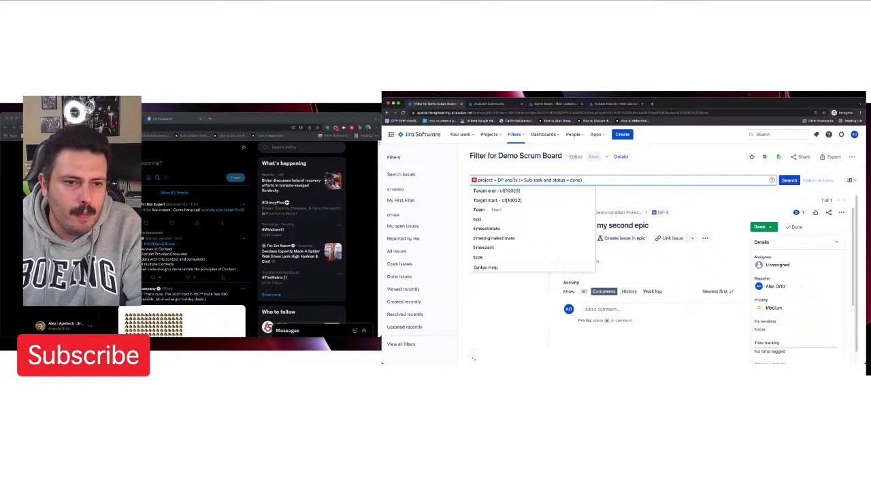
{"action": "key", "text": "Return"}
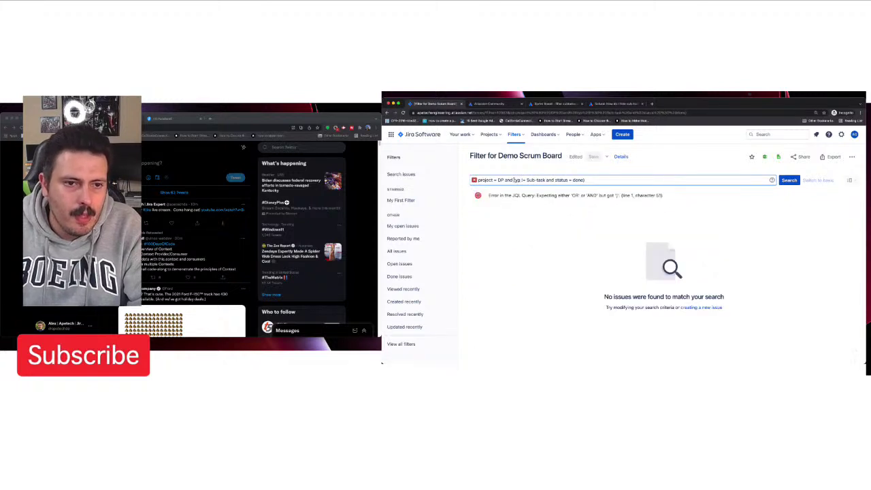
{"action": "type", "text": "e"}
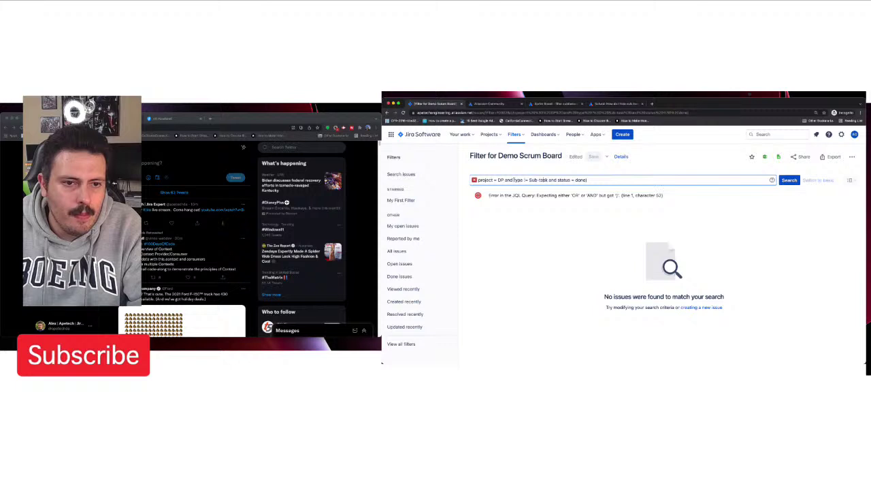
Step: Change the type field back to issuetype in the filter's JQL
{"action": "key", "text": "Left"}
{"action": "key", "text": "Left"}
{"action": "key", "text": "Left"}
{"action": "key", "text": "Left"}
{"action": "key", "text": "Left"}
{"action": "key", "text": "Left"}
{"action": "key", "text": "Left"}
{"action": "key", "text": "Left"}
{"action": "key", "text": "Left"}
{"action": "key", "text": "Left"}
{"action": "key", "text": "Left"}
{"action": "key", "text": "Left"}
{"action": "key", "text": "Left"}
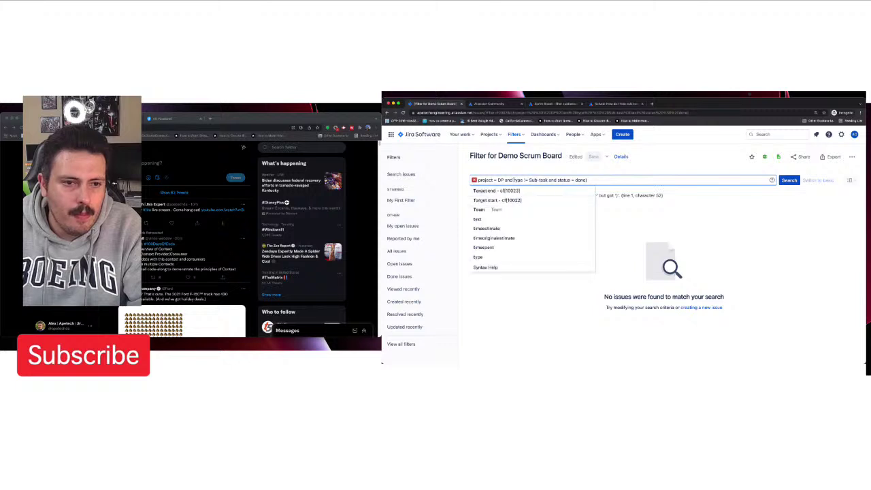
{"action": "type", "text": "Issuet"}
{"action": "key", "text": "Return"}
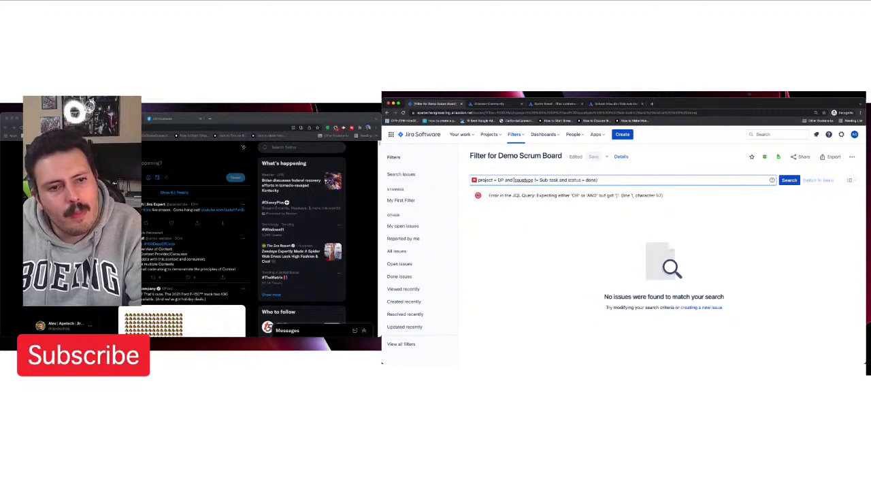
Step: Remove the closing parenthesis and run the query project = DP and issuetype != Sub-task and status = done
{"action": "key", "text": "Right"}
{"action": "key", "text": "Right"}
{"action": "key", "text": "Right"}
{"action": "key", "text": "Right"}
{"action": "key", "text": "Right"}
{"action": "key", "text": "Right"}
{"action": "key", "text": "Right"}
{"action": "key", "text": "Right"}
{"action": "key", "text": "Right"}
{"action": "key", "text": "Right"}
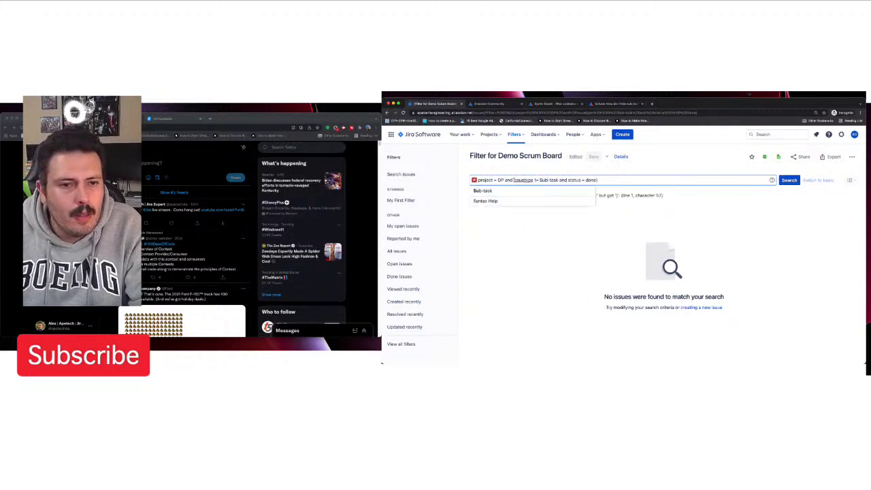
{"action": "key", "text": "Right"}
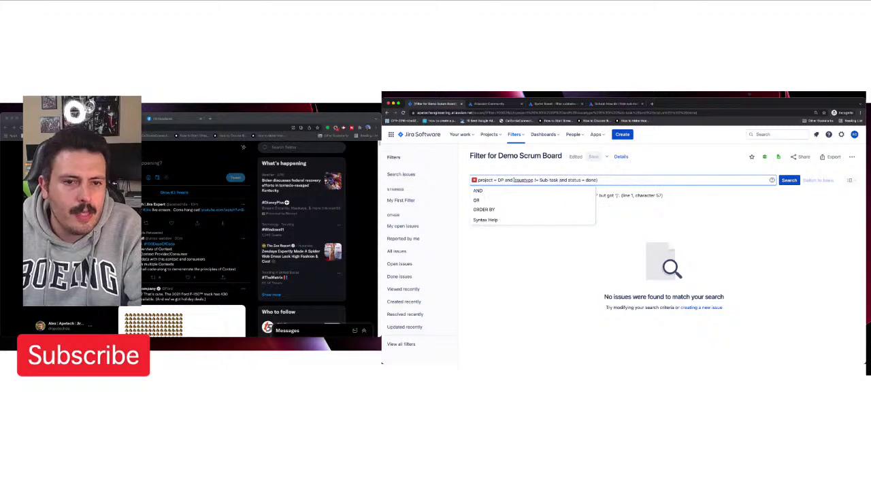
{"action": "key", "text": "End"}
{"action": "key", "text": "BackSpace"}
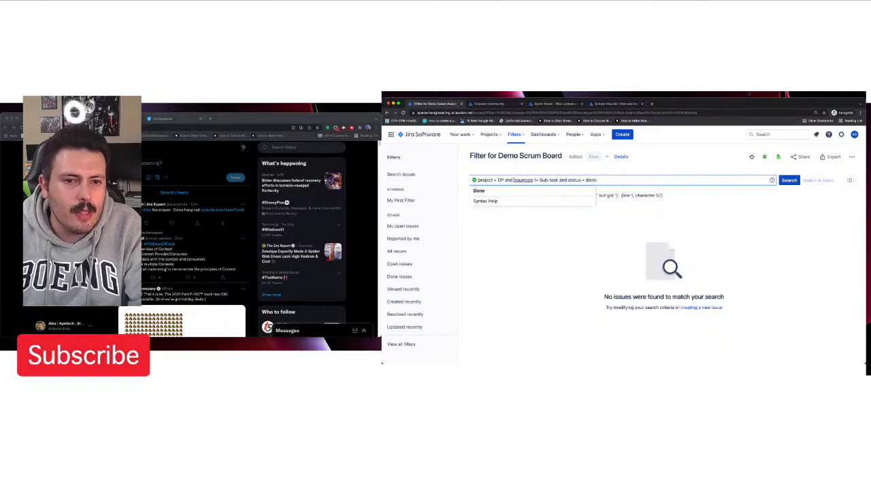
{"action": "key", "text": "Return"}
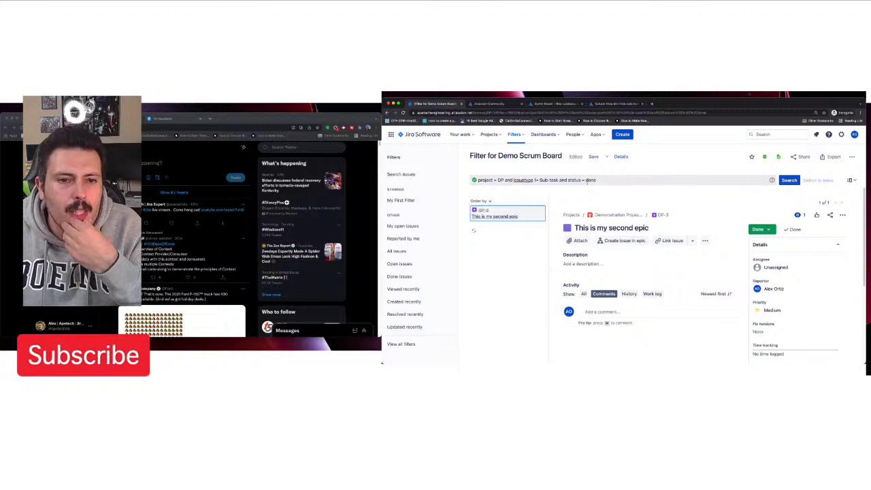
Step: Delete the status condition from the JQL and run the query project = DP and issuetype != Sub-task
{"action": "left_click_drag", "start_coordinate": [599, 179], "coordinate": [559, 180]}
{"action": "key", "text": "BackSpace"}
{"action": "key", "text": "Return"}
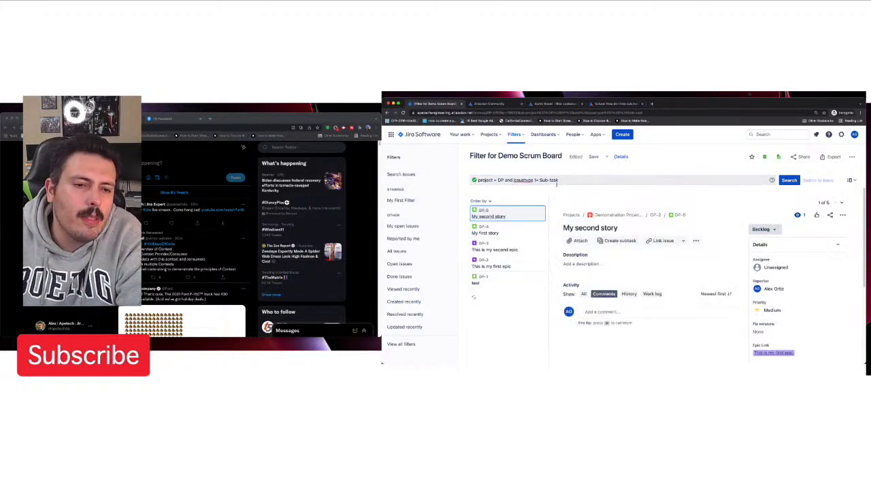
{"action": "left_click", "coordinate": [562, 180]}
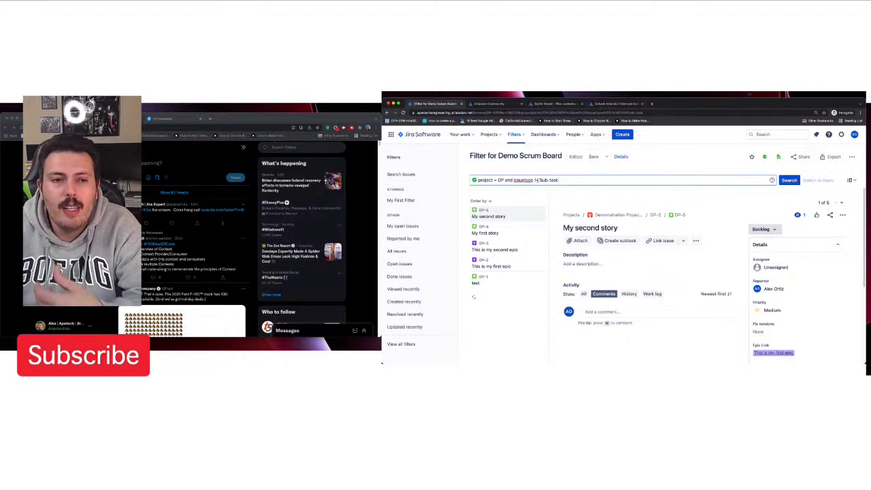
{"action": "left_click_drag", "start_coordinate": [566, 181], "coordinate": [513, 180]}
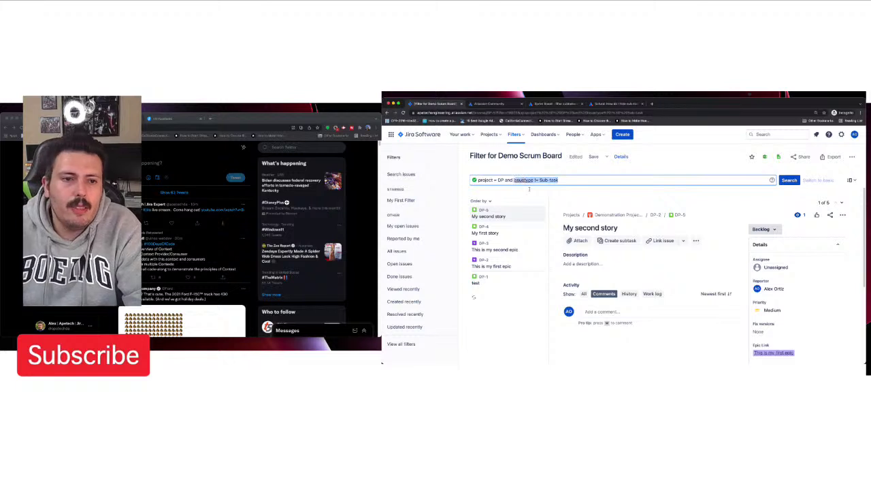
Step: Replace the issuetype condition to run the query project = DP and status = Done, and open the second and third resulting issues
{"action": "type", "text": "status = Done"}
{"action": "key", "text": "Return"}
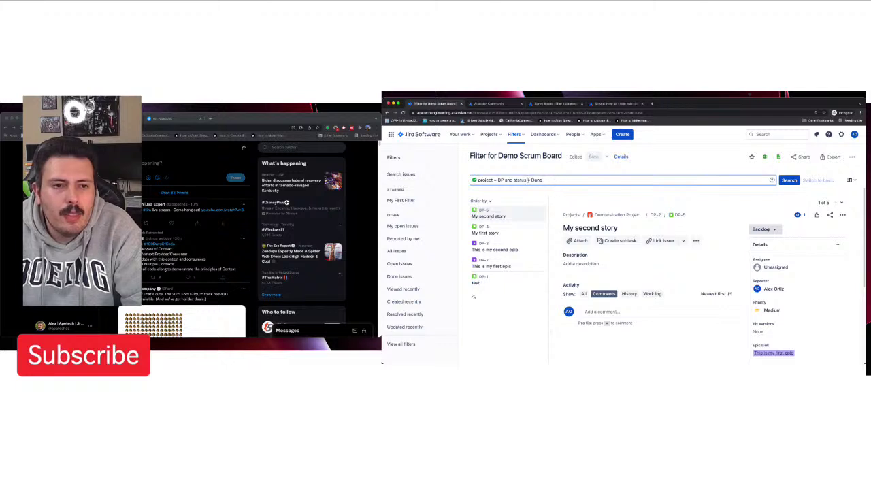
{"action": "key", "text": "Return"}
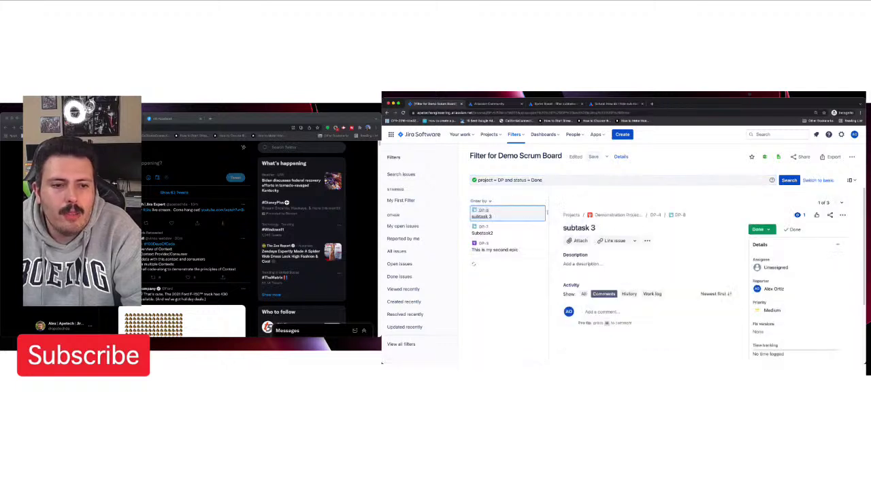
{"action": "left_click", "coordinate": [503, 229]}
{"action": "left_click", "coordinate": [517, 243]}
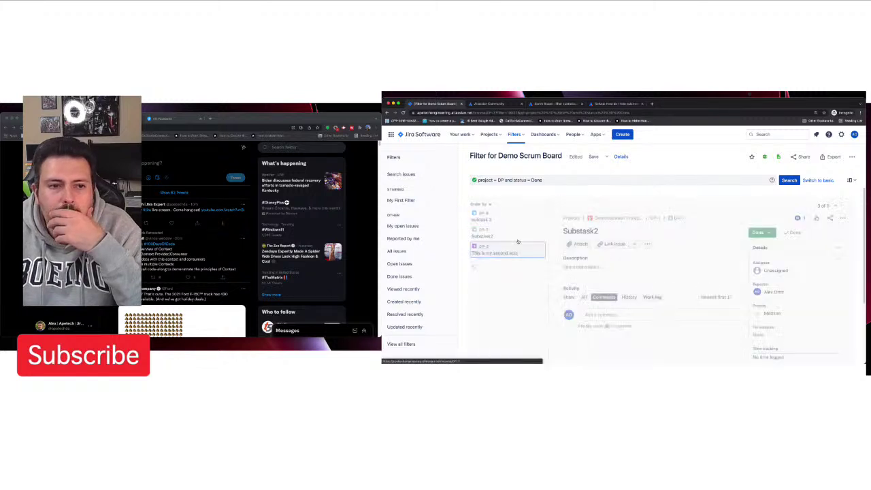
Step: Negate the status condition in the filter's JQL and run the query project = DP and status != Done
{"action": "left_click", "coordinate": [527, 180]}
{"action": "type", "text": "!"}
{"action": "key", "text": "Return"}
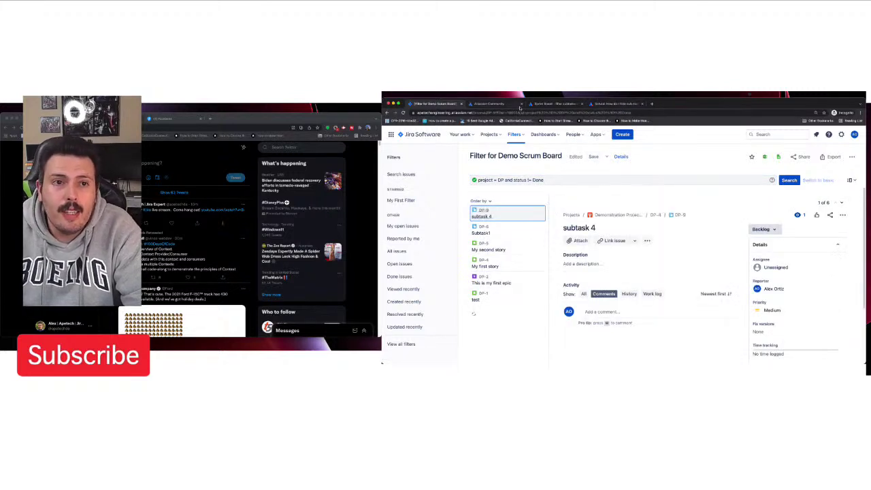
Step: Return to the Sprint Board community question and re-read its request for a quick filter hiding subtasks completed in the previous sprint
{"action": "left_click", "coordinate": [552, 104]}
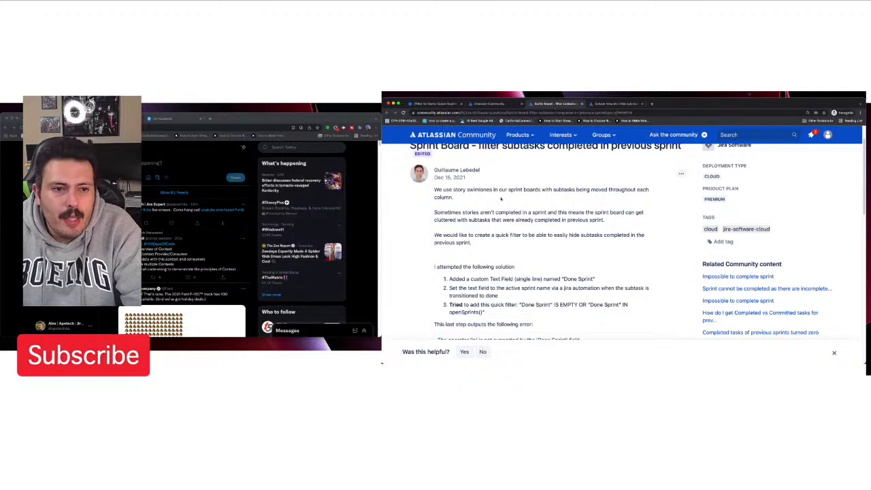
{"action": "left_click_drag", "start_coordinate": [458, 235], "coordinate": [587, 235]}
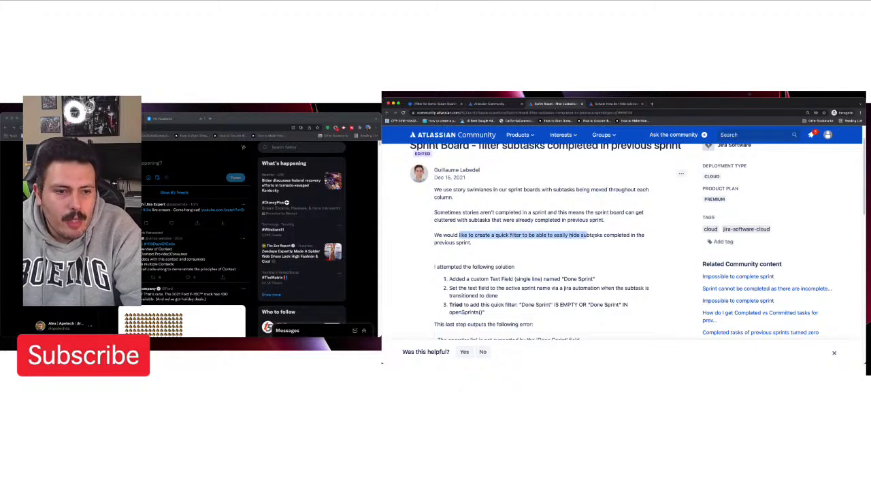
{"action": "scroll", "coordinate": [460, 232], "scroll_direction": "down", "scroll_amount": 2}
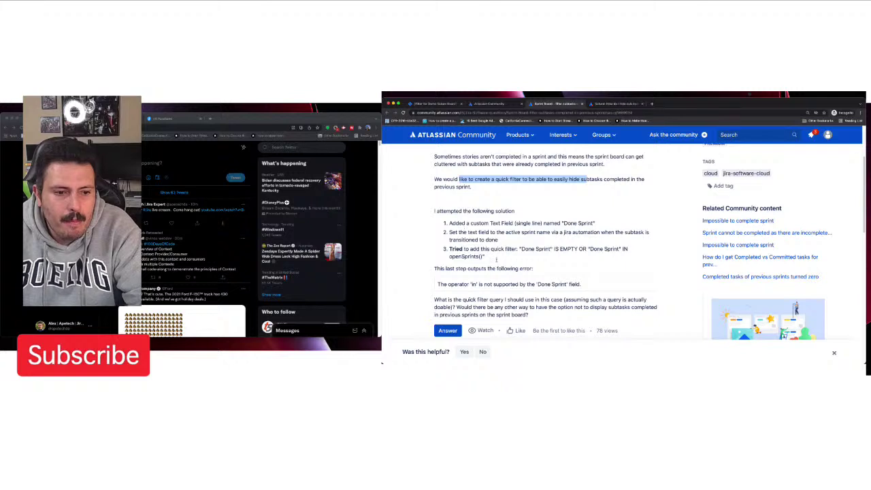
{"action": "scroll", "coordinate": [497, 260], "scroll_direction": "up", "scroll_amount": 2}
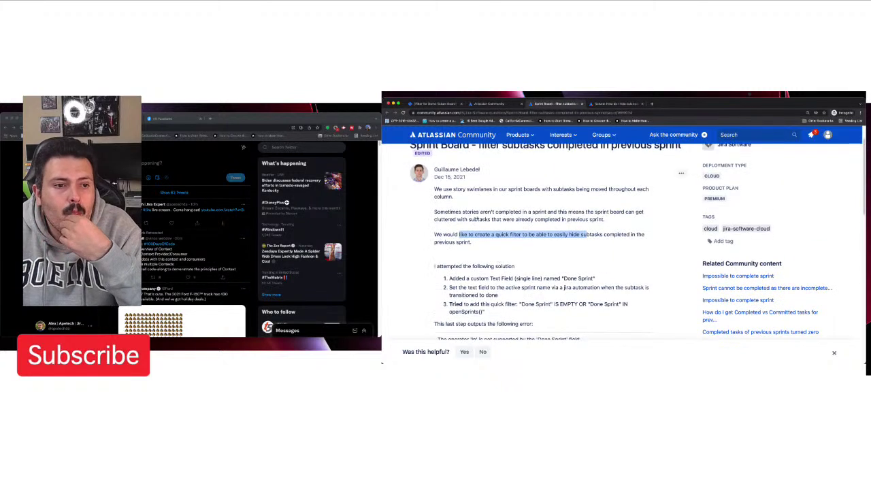
{"action": "left_click_drag", "start_coordinate": [579, 234], "coordinate": [620, 244]}
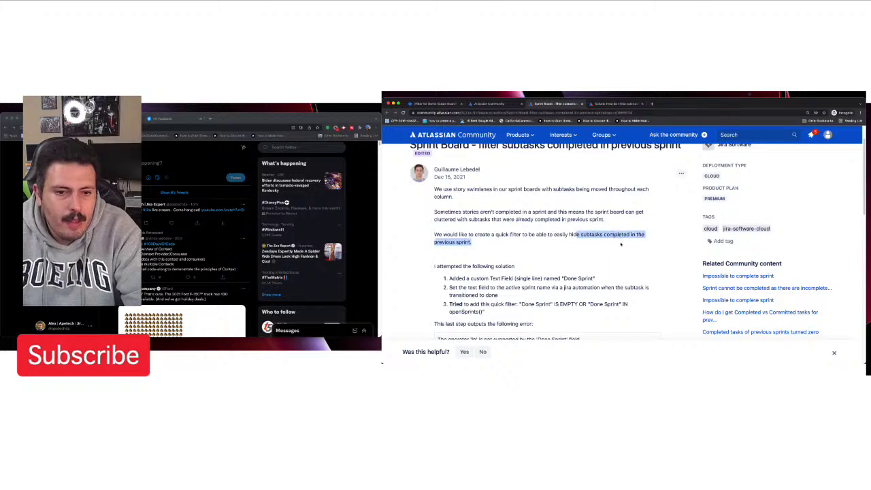
Step: Examine the question's attempted solution, its closing question about the quick filter query, and the start of the existing answer
{"action": "scroll", "coordinate": [620, 243], "scroll_direction": "down", "scroll_amount": 3}
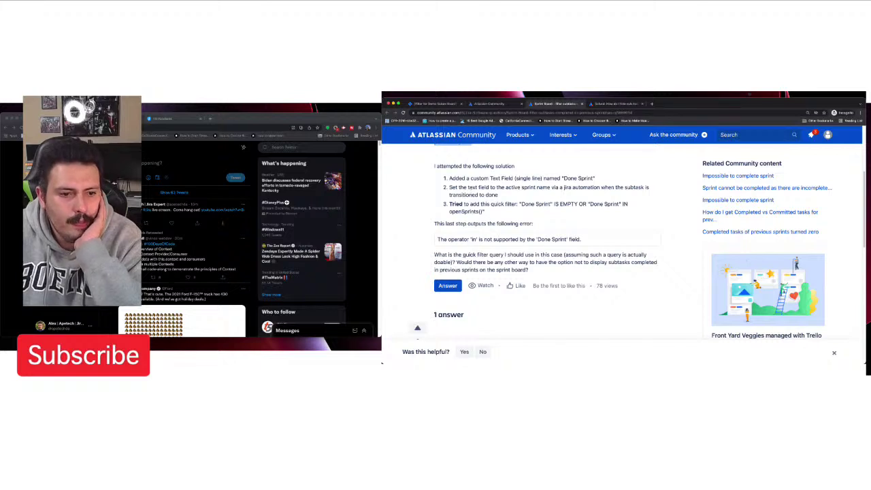
{"action": "left_click_drag", "start_coordinate": [441, 255], "coordinate": [562, 255]}
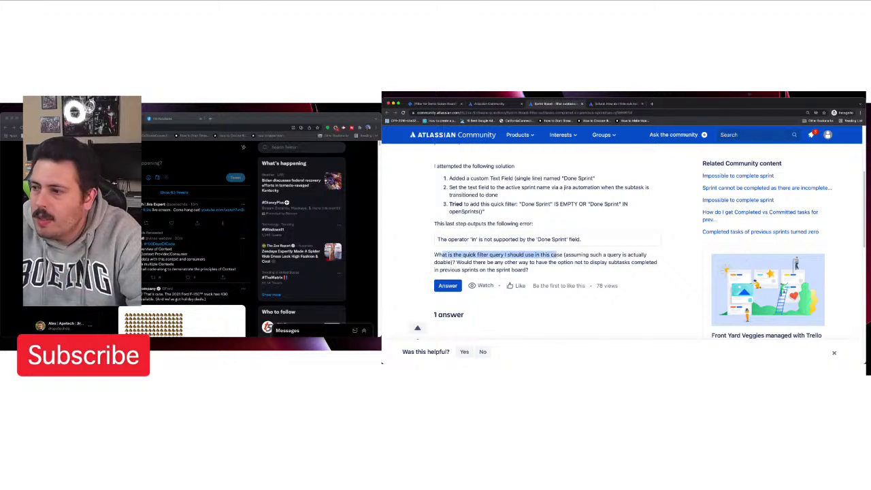
{"action": "scroll", "coordinate": [538, 236], "scroll_direction": "down", "scroll_amount": 1}
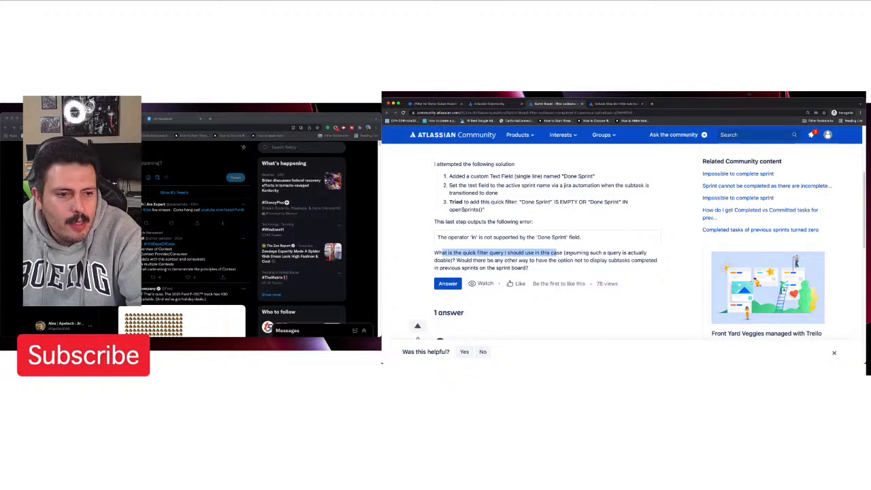
{"action": "scroll", "coordinate": [649, 257], "scroll_direction": "down", "scroll_amount": 1}
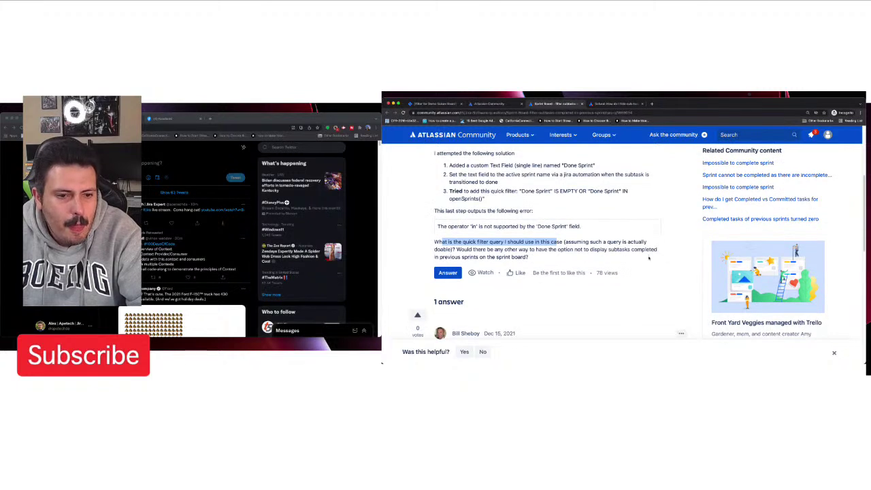
{"action": "scroll", "coordinate": [648, 258], "scroll_direction": "down", "scroll_amount": 3}
{"action": "scroll", "coordinate": [649, 258], "scroll_direction": "up", "scroll_amount": 4}
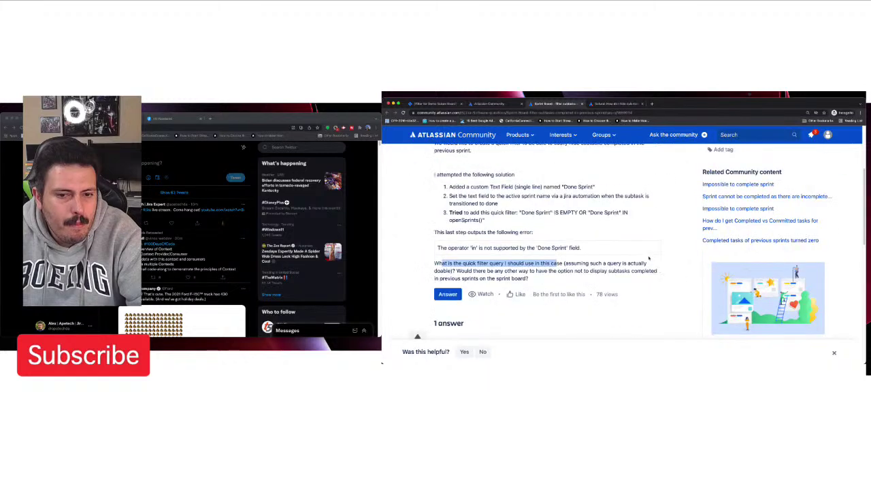
{"action": "scroll", "coordinate": [648, 258], "scroll_direction": "down", "scroll_amount": 3}
{"action": "scroll", "coordinate": [649, 258], "scroll_direction": "down", "scroll_amount": 2}
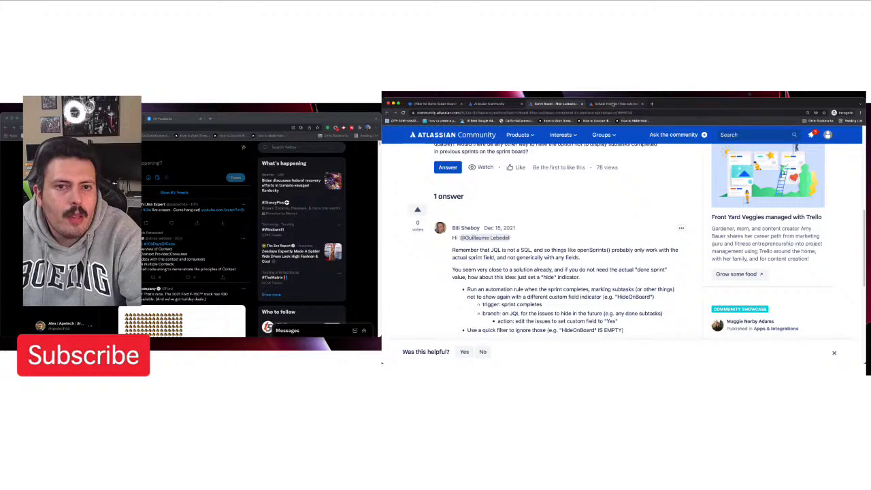
Step: Read the existing answer's HideOnBoard automation rule and its alternative closedSprints() JQL for hiding done subtasks
{"action": "left_click", "coordinate": [613, 104]}
{"action": "left_click", "coordinate": [550, 104]}
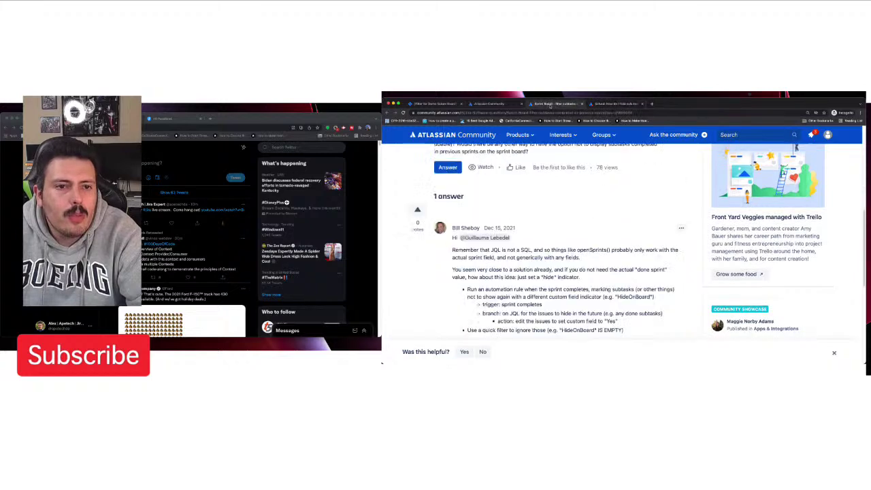
{"action": "scroll", "coordinate": [578, 200], "scroll_direction": "up", "scroll_amount": 2}
{"action": "scroll", "coordinate": [578, 200], "scroll_direction": "down", "scroll_amount": 4}
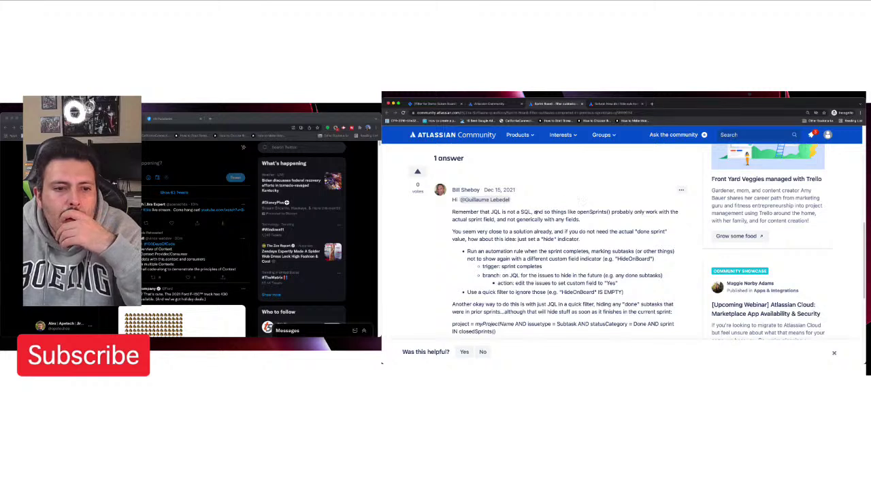
{"action": "left_click_drag", "start_coordinate": [525, 251], "coordinate": [604, 283]}
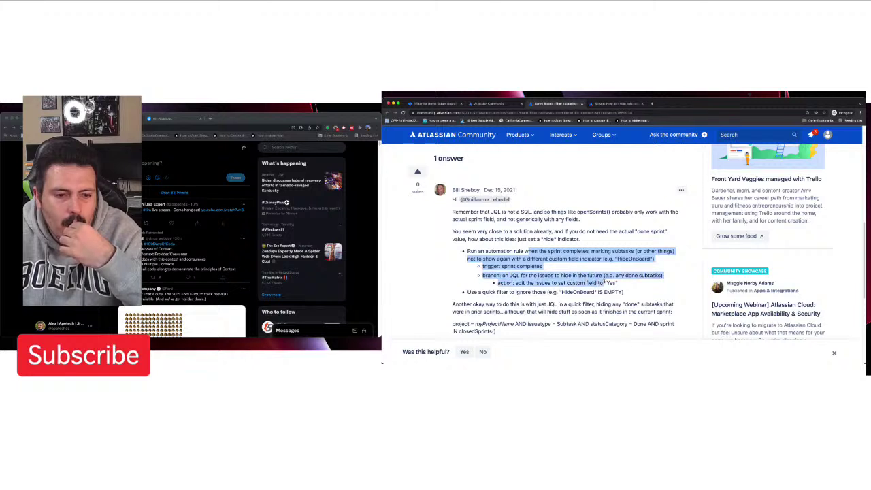
{"action": "scroll", "coordinate": [604, 283], "scroll_direction": "down", "scroll_amount": 1}
{"action": "scroll", "coordinate": [604, 278], "scroll_direction": "down", "scroll_amount": 1}
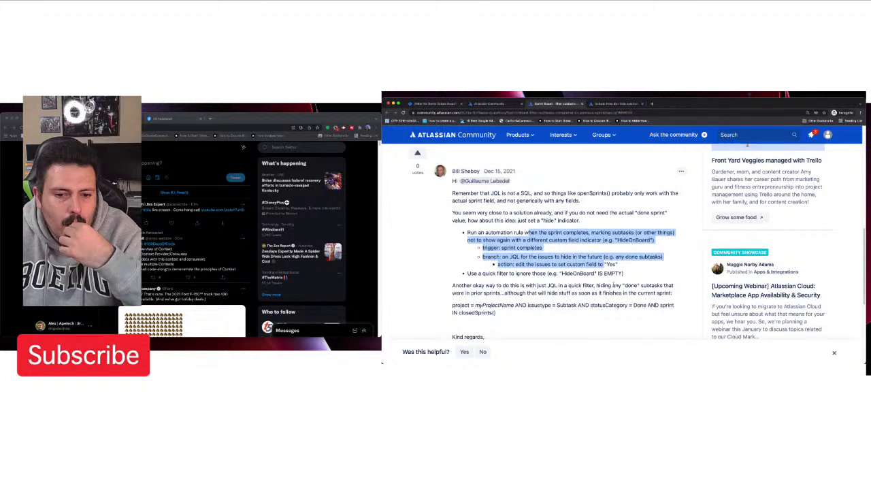
{"action": "left_click_drag", "start_coordinate": [520, 293], "coordinate": [672, 294]}
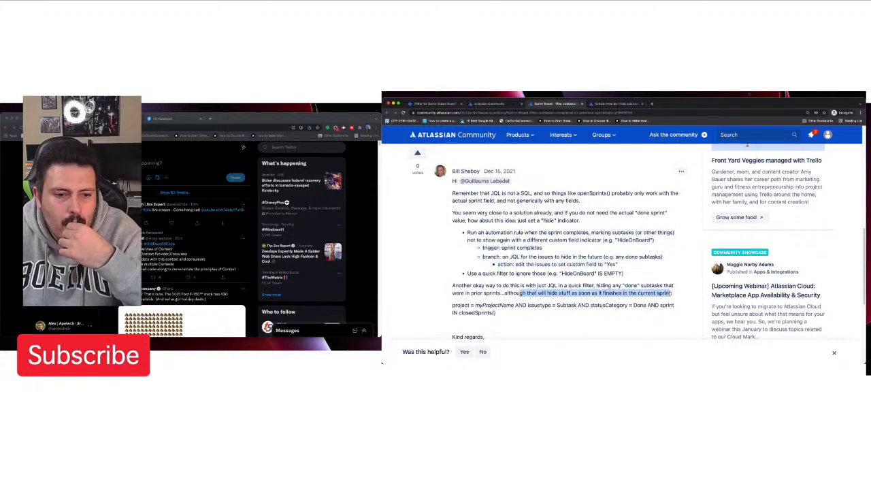
{"action": "scroll", "coordinate": [669, 295], "scroll_direction": "down", "scroll_amount": 2}
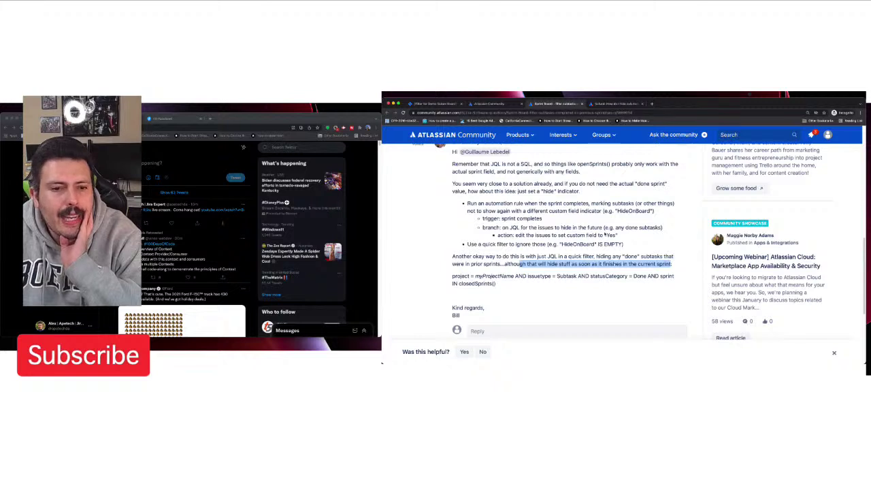
{"action": "left_click_drag", "start_coordinate": [603, 234], "coordinate": [525, 211]}
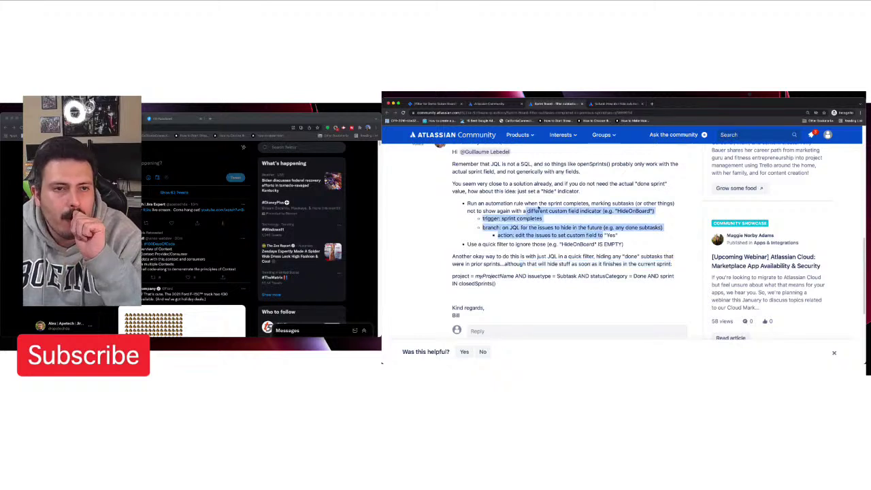
Step: Go back to the Google results and examine the bug report "Sub-tasks don't appear when searching for Team via JQL"
{"action": "left_click", "coordinate": [616, 104]}
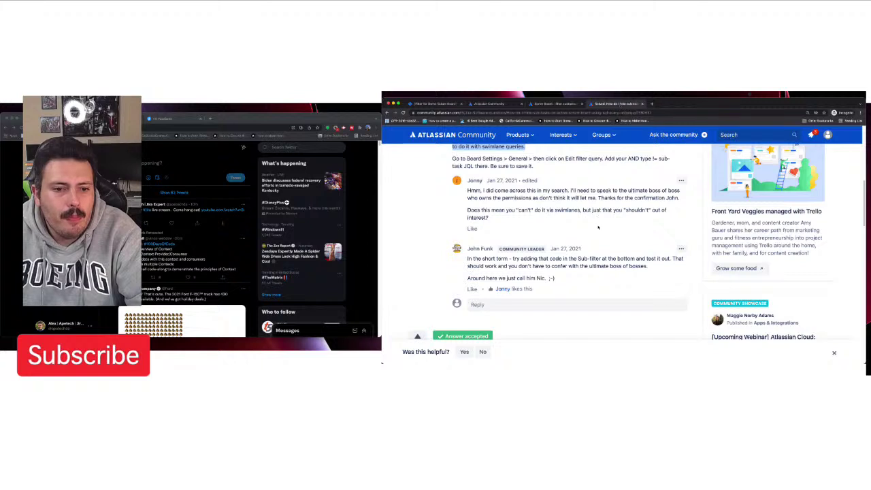
{"action": "left_click", "coordinate": [387, 113]}
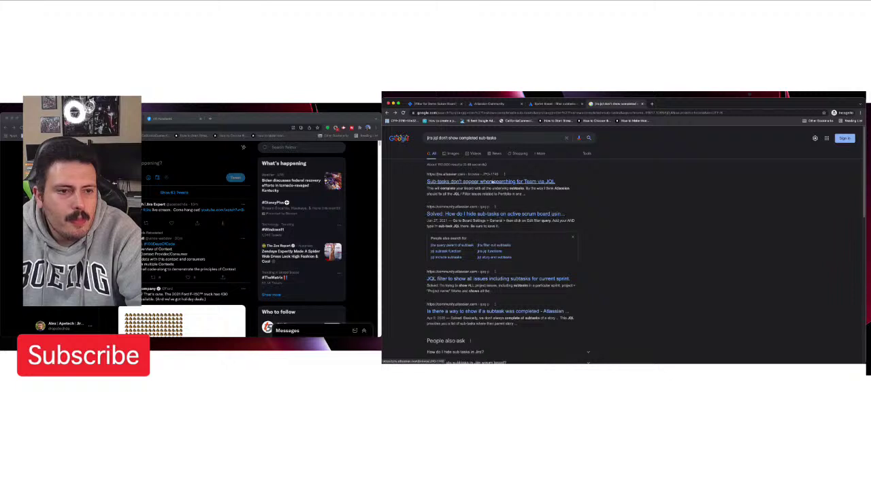
{"action": "left_click", "coordinate": [493, 181]}
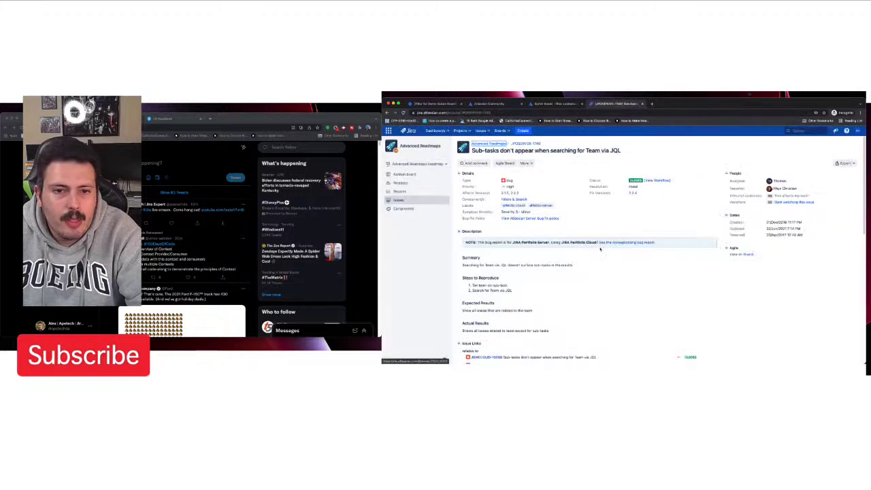
{"action": "scroll", "coordinate": [605, 248], "scroll_direction": "down", "scroll_amount": 3}
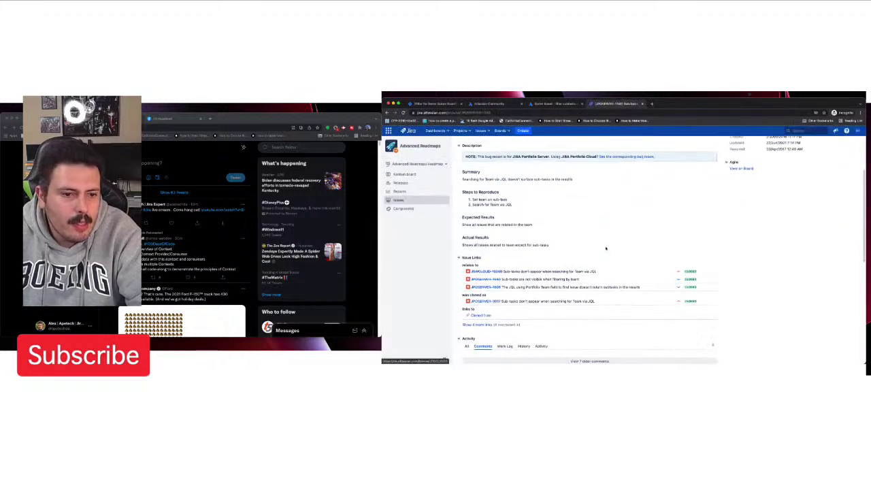
{"action": "scroll", "coordinate": [469, 155], "scroll_direction": "down", "scroll_amount": 3}
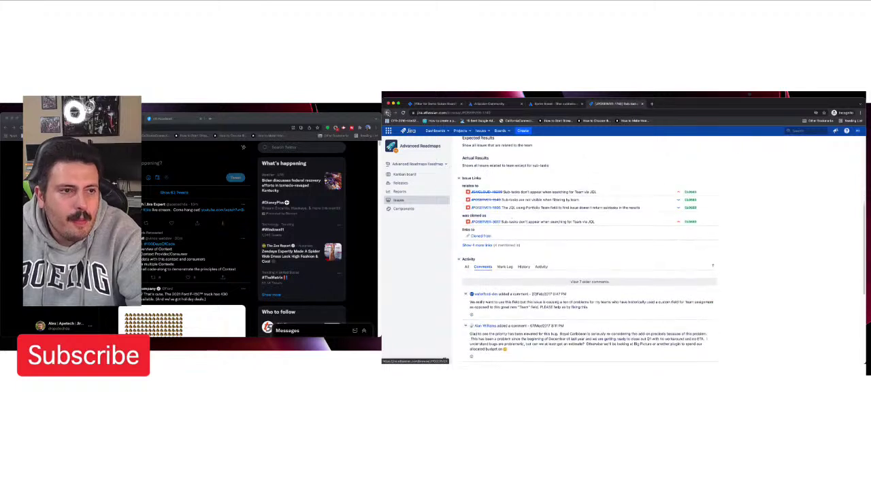
Step: Return to the Google results and open the community question "How to hide subtasks in a kanban board?"
{"action": "left_click", "coordinate": [388, 113]}
{"action": "scroll", "coordinate": [566, 226], "scroll_direction": "down", "scroll_amount": 4}
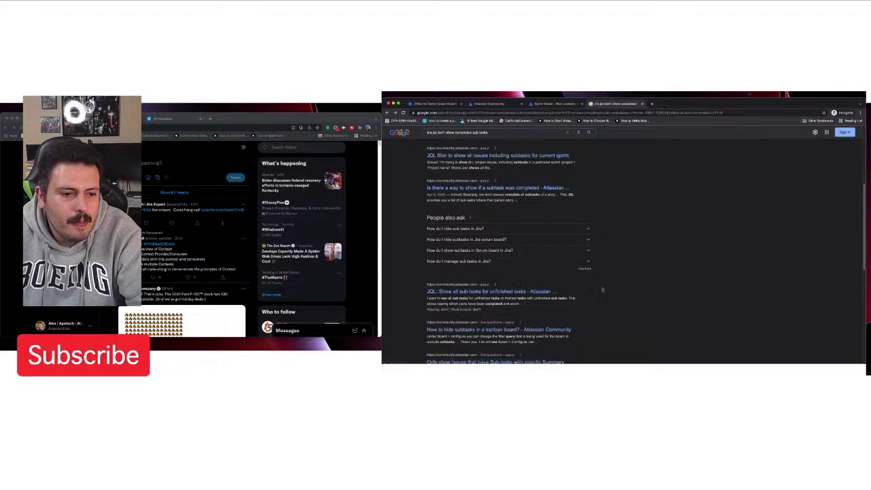
{"action": "scroll", "coordinate": [602, 290], "scroll_direction": "down", "scroll_amount": 1}
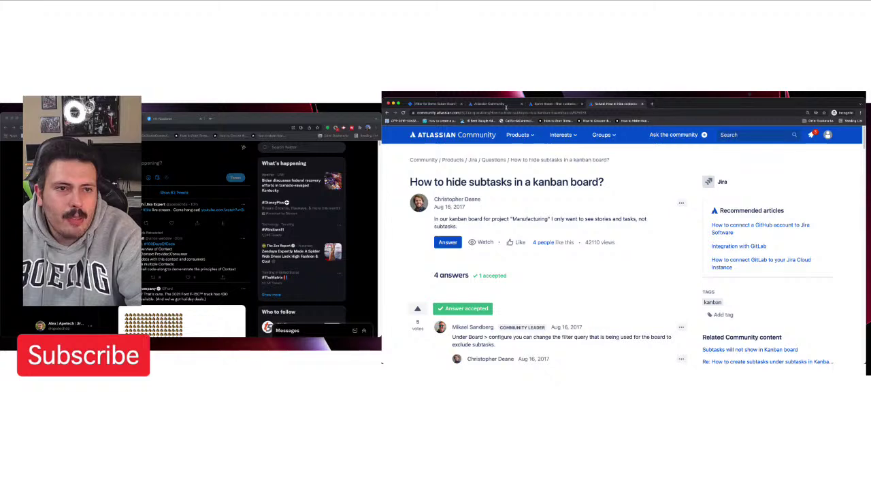
Step: Re-read the HideOnBoard automation rule's trigger, branch and action in the Sprint Board answer, and return to the demo board's filter
{"action": "left_click", "coordinate": [548, 104]}
{"action": "scroll", "coordinate": [541, 235], "scroll_direction": "up", "scroll_amount": 1}
{"action": "scroll", "coordinate": [540, 234], "scroll_direction": "up", "scroll_amount": 2}
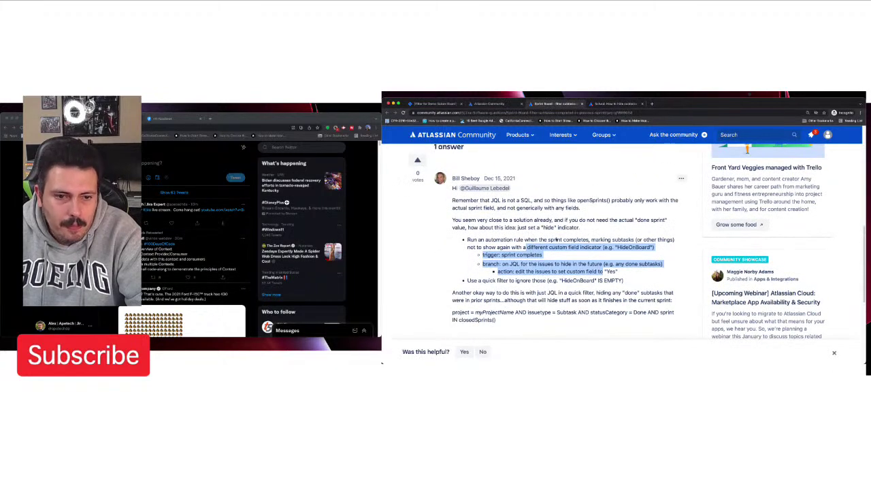
{"action": "left_click", "coordinate": [559, 242]}
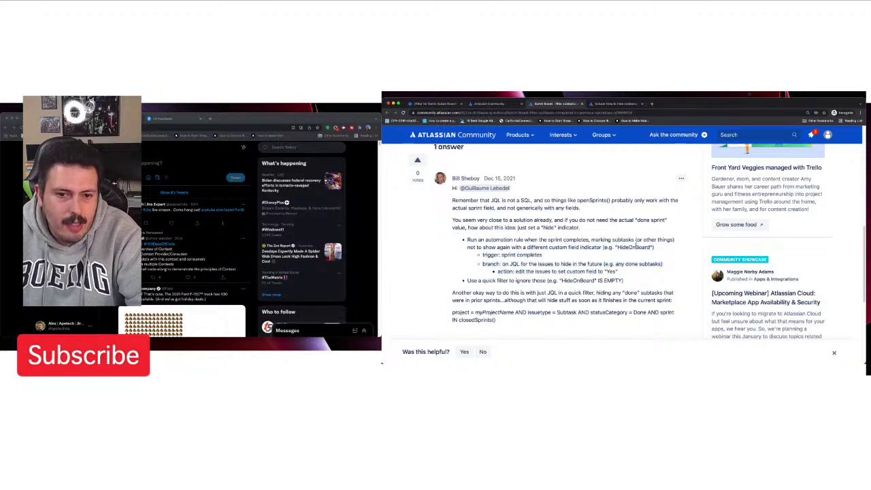
{"action": "left_click_drag", "start_coordinate": [617, 247], "coordinate": [642, 249]}
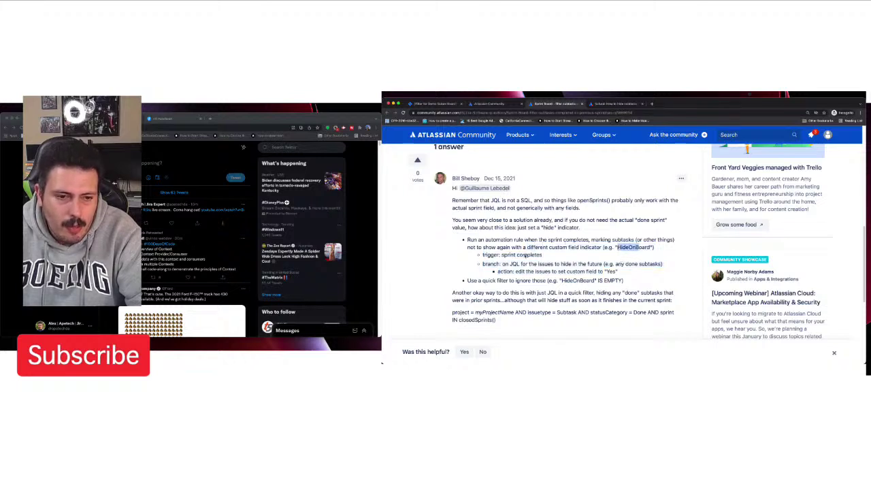
{"action": "left_click_drag", "start_coordinate": [510, 264], "coordinate": [545, 271]}
{"action": "left_click", "coordinate": [567, 271]}
{"action": "left_click", "coordinate": [622, 270]}
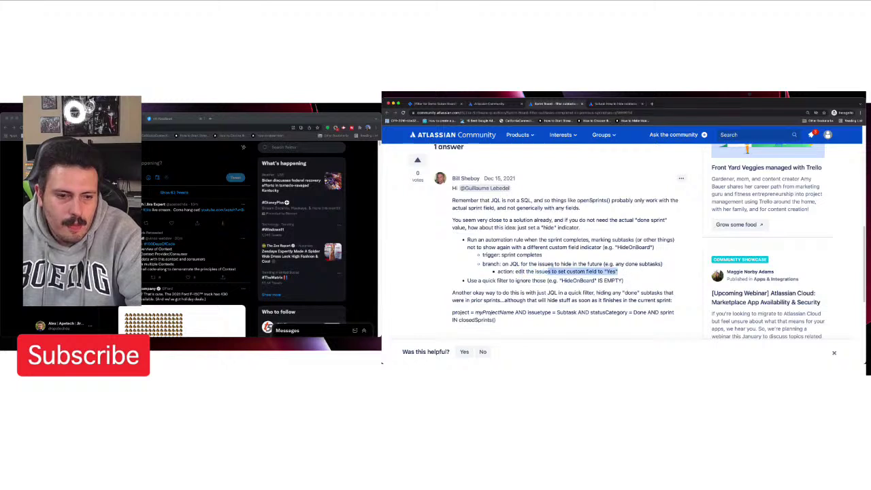
{"action": "left_click", "coordinate": [616, 104]}
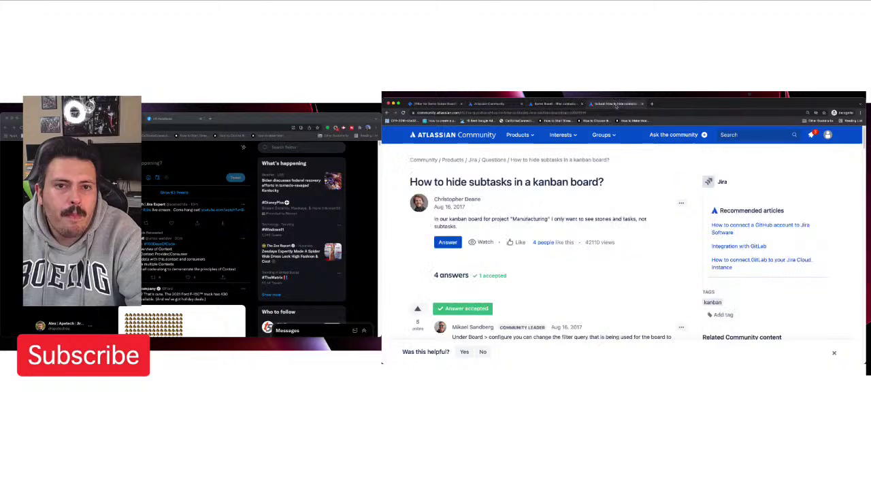
{"action": "left_click", "coordinate": [439, 104]}
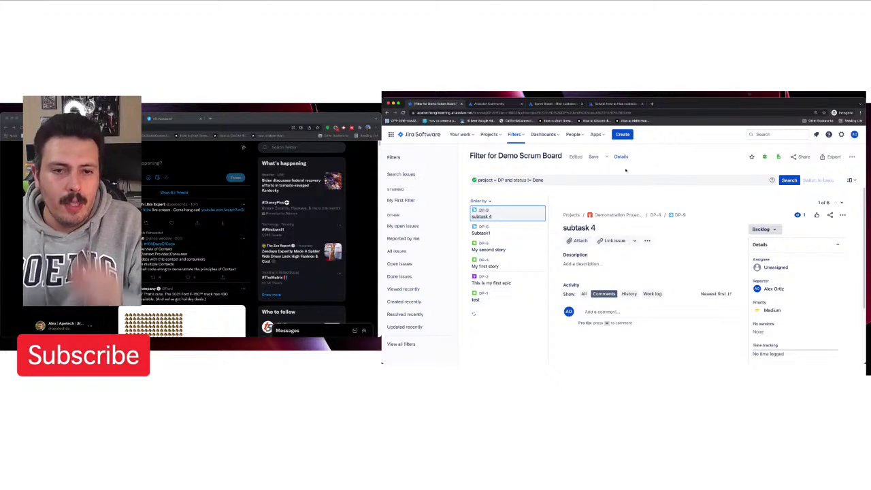
Step: Remove the status != Done clause from the board filter's JQL and run the search with only project = DP
{"action": "left_click", "coordinate": [547, 180]}
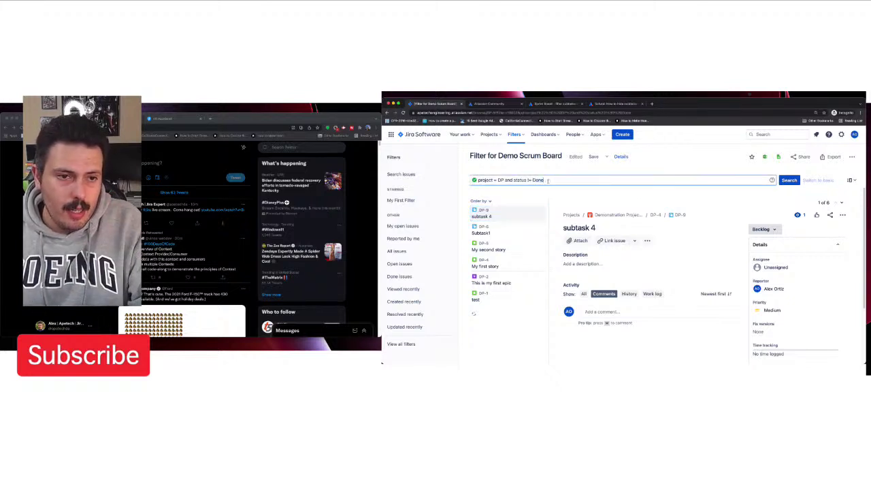
{"action": "left_click_drag", "start_coordinate": [543, 180], "coordinate": [513, 180]}
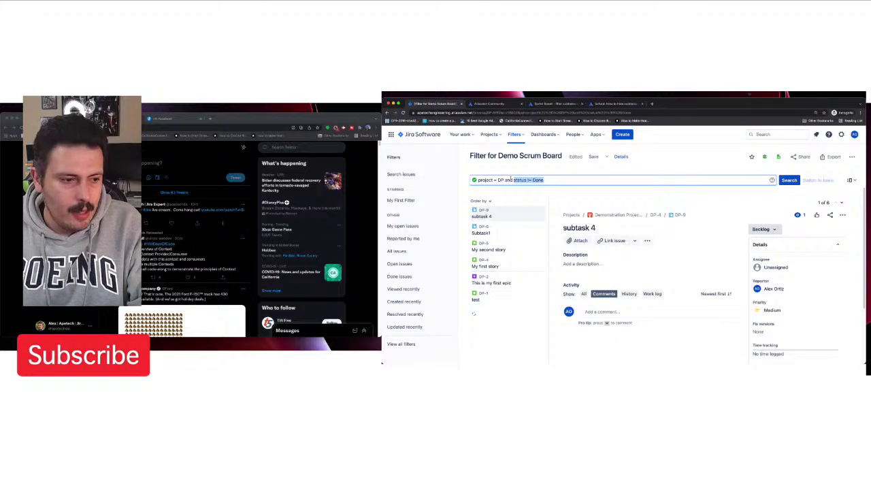
{"action": "key", "text": "BackSpace"}
{"action": "key", "text": "BackSpace"}
{"action": "key", "text": "BackSpace"}
{"action": "key", "text": "BackSpace"}
{"action": "key", "text": "BackSpace"}
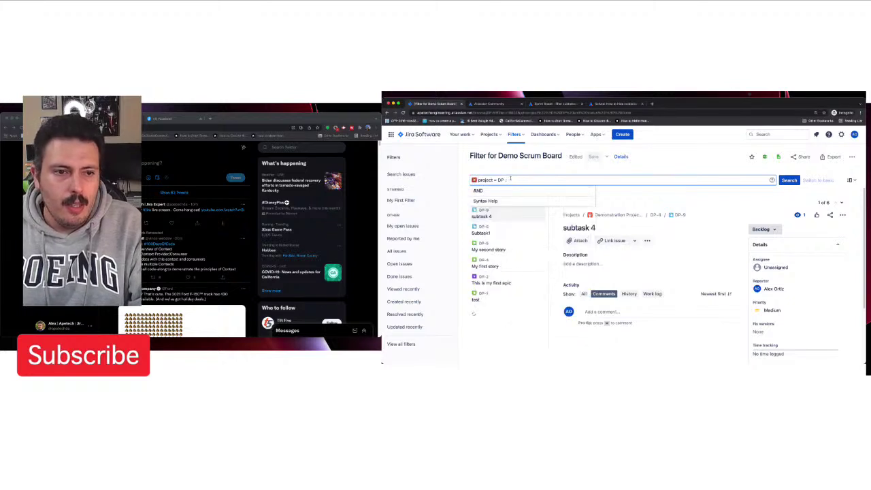
{"action": "key", "text": "Return"}
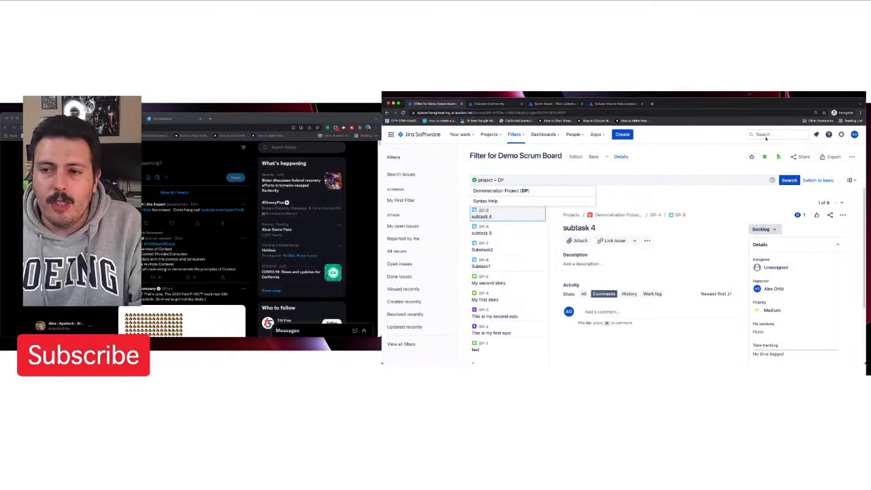
Step: Create a Short text (plain text only) custom field named HideOnBoard in the Jira issue settings
{"action": "left_click", "coordinate": [840, 134]}
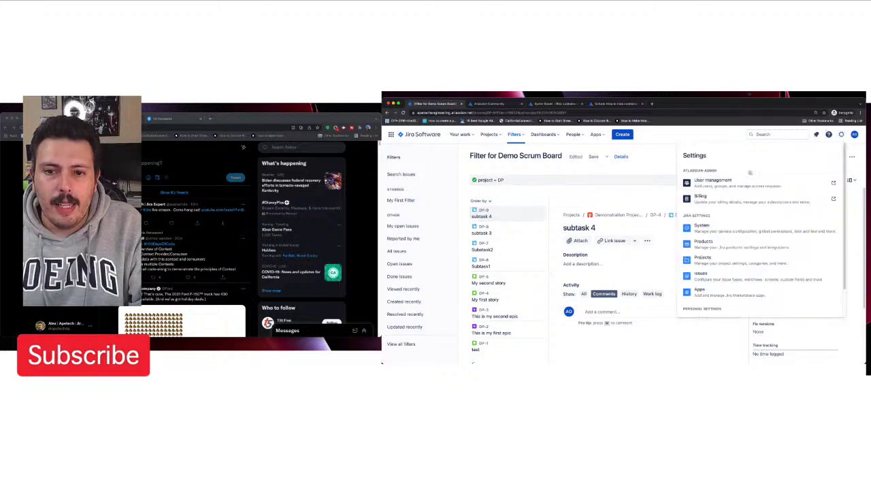
{"action": "left_click", "coordinate": [707, 278]}
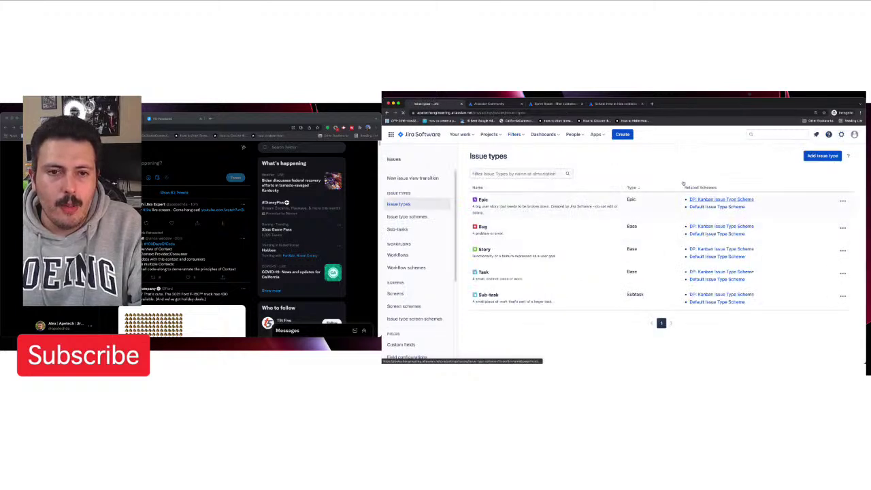
{"action": "left_click", "coordinate": [398, 343]}
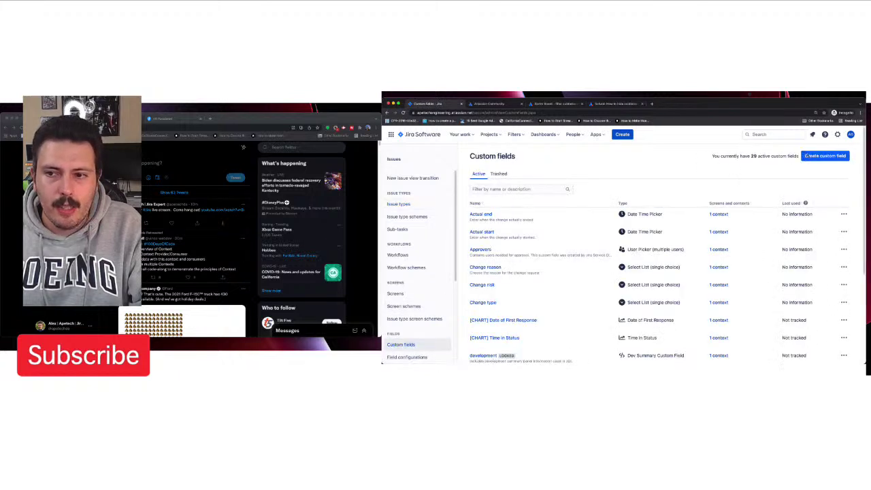
{"action": "left_click", "coordinate": [815, 158]}
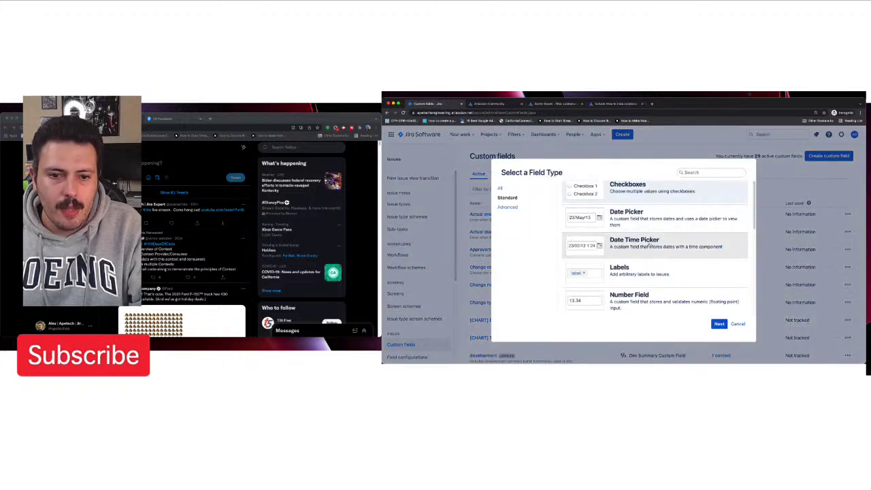
{"action": "scroll", "coordinate": [649, 245], "scroll_direction": "down", "scroll_amount": 5}
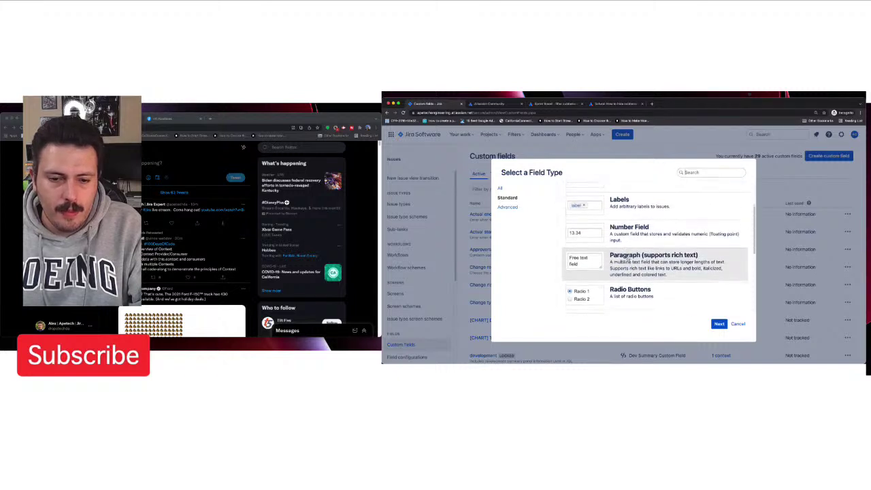
{"action": "scroll", "coordinate": [628, 259], "scroll_direction": "down", "scroll_amount": 4}
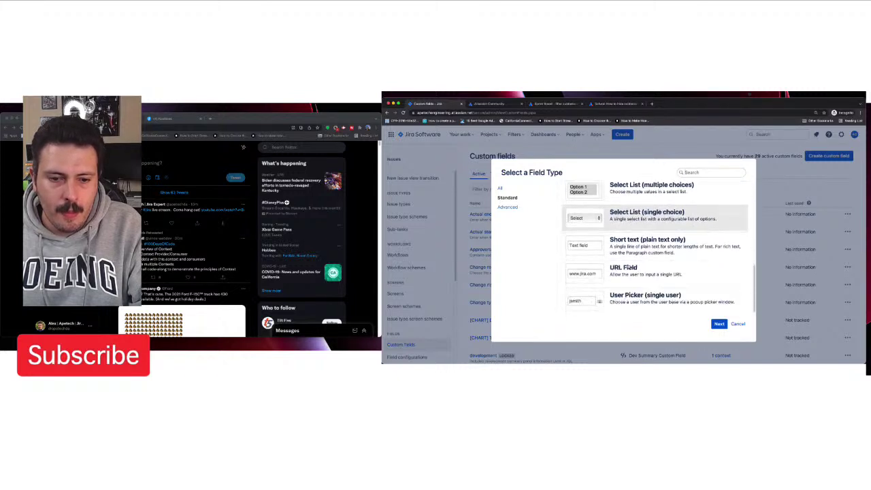
{"action": "left_click", "coordinate": [628, 253]}
{"action": "left_click", "coordinate": [718, 324]}
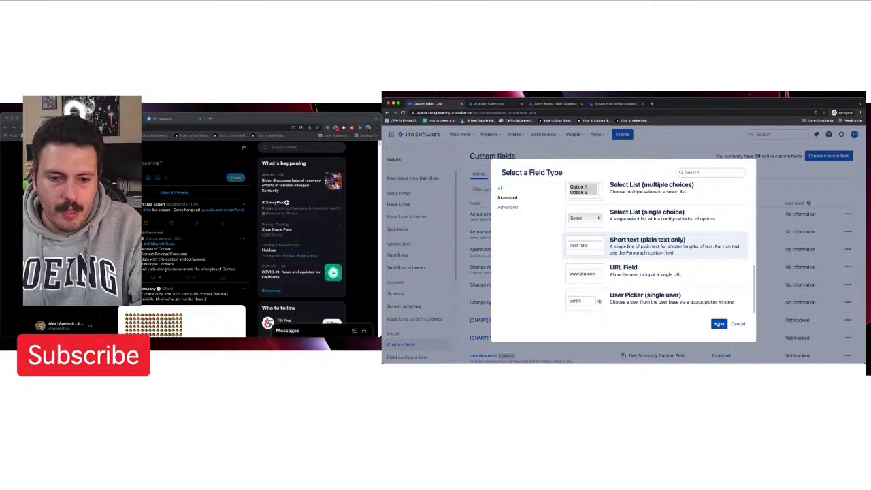
{"action": "type", "text": "Hid"}
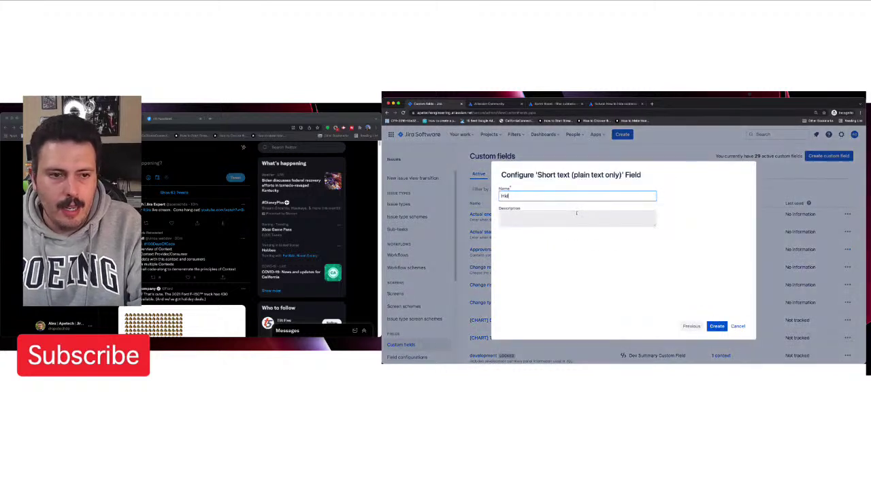
{"action": "type", "text": "eOnBoard"}
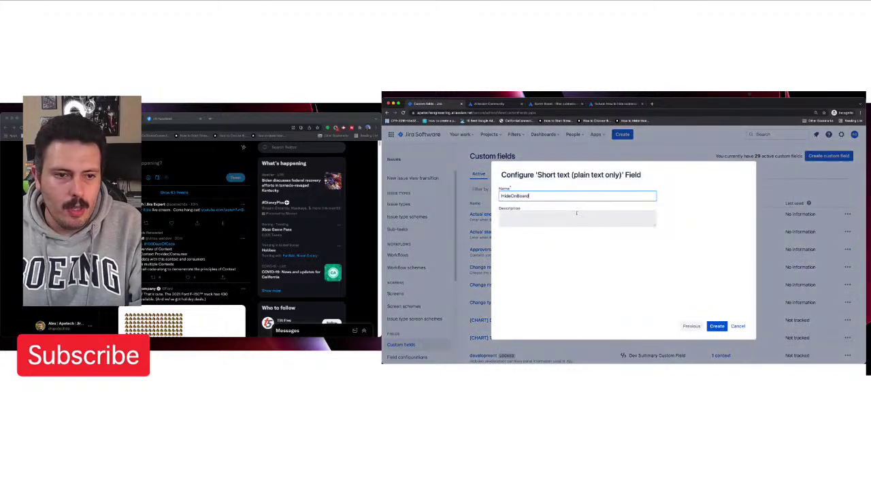
{"action": "key", "text": "Return"}
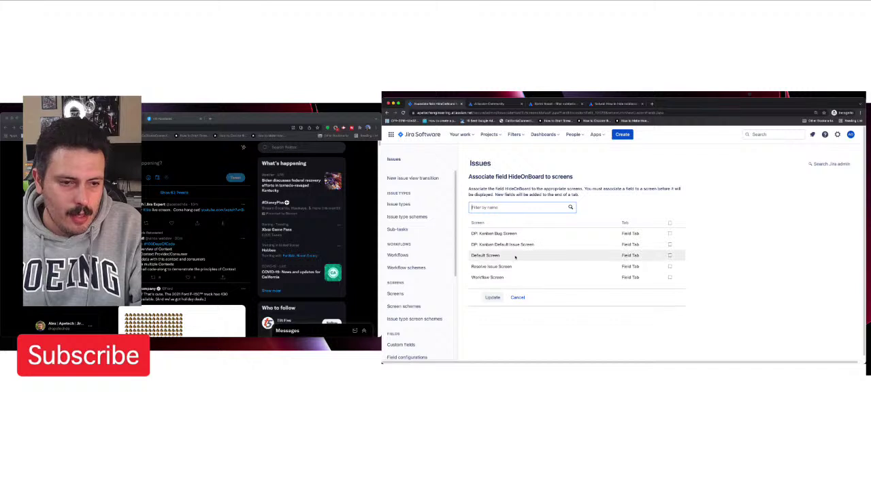
Step: Associate the HideOnBoard field with the DP: Kanban Bug Screen, DP: Kanban Default Issue Screen and Default Screen
{"action": "left_click", "coordinate": [669, 234]}
{"action": "left_click", "coordinate": [669, 244]}
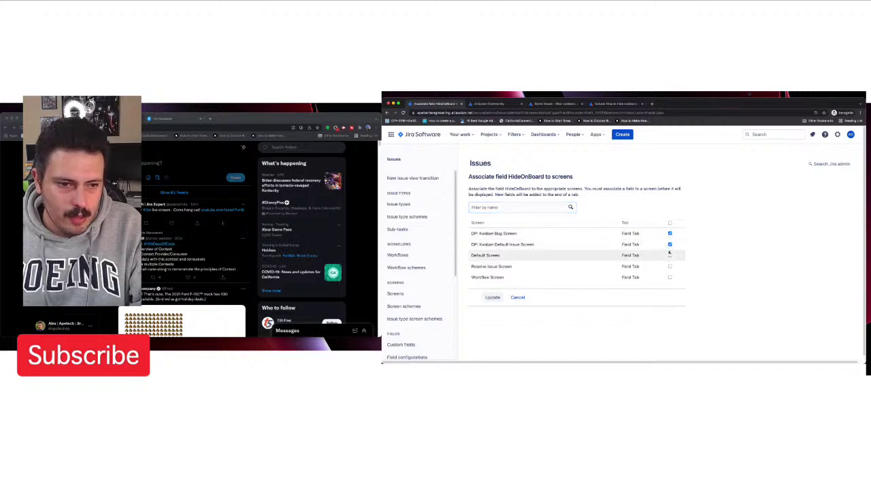
{"action": "left_click", "coordinate": [669, 255]}
{"action": "left_click", "coordinate": [493, 297]}
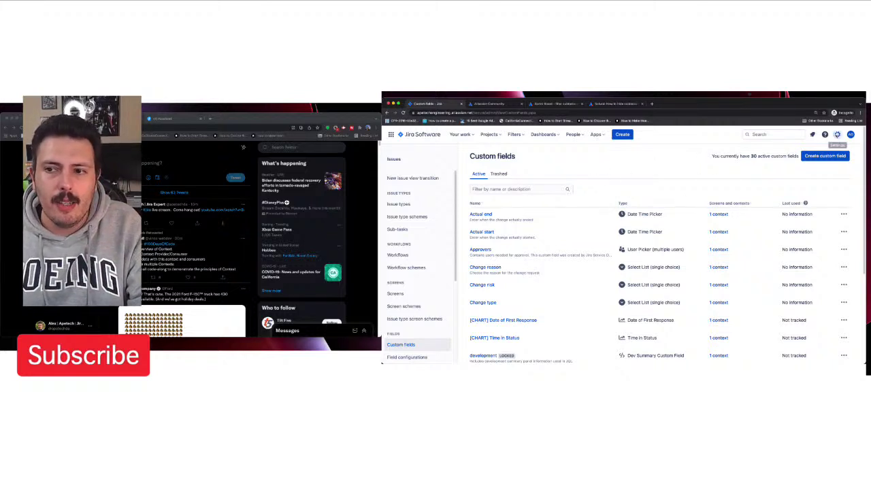
Step: Open the System settings in a separate browser tab and start a new global automation rule, skipping the introductory tour
{"action": "left_click", "coordinate": [836, 134]}
{"action": "right_click", "coordinate": [700, 228]}
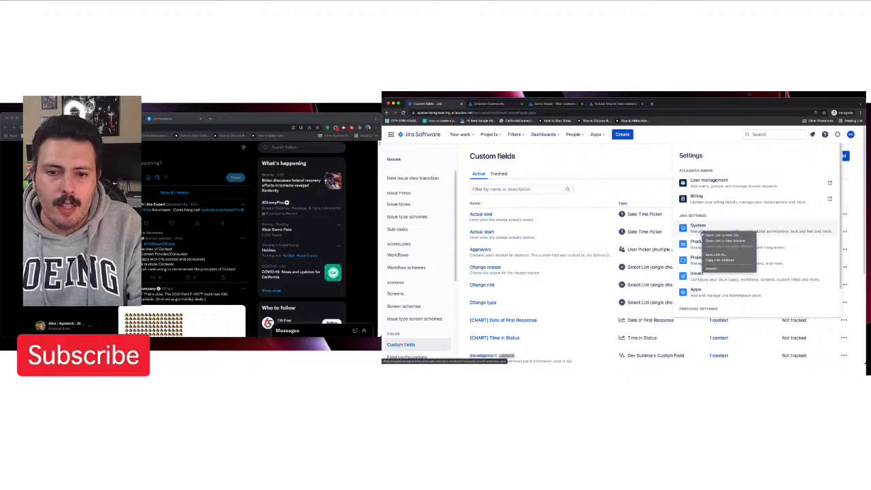
{"action": "left_click", "coordinate": [711, 234]}
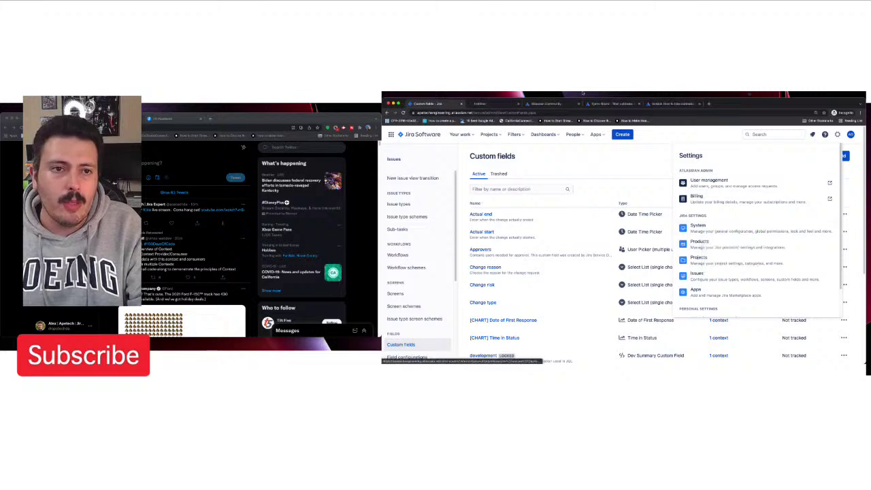
{"action": "left_click", "coordinate": [493, 104]}
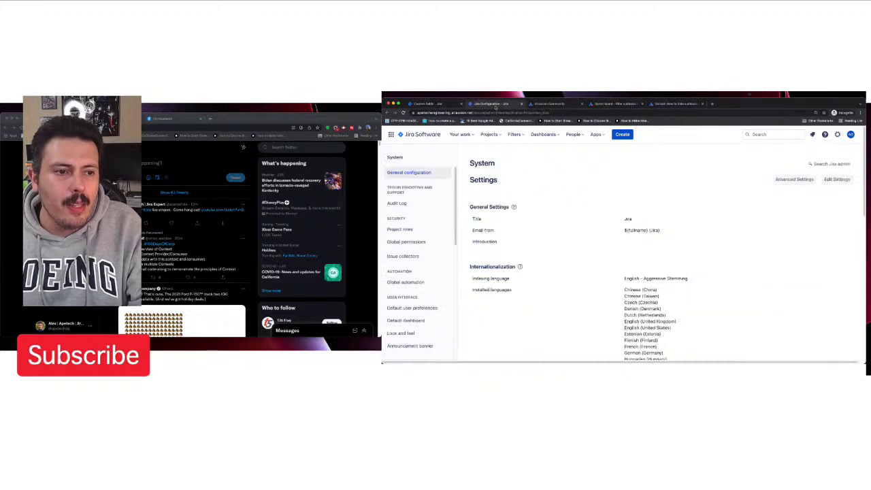
{"action": "left_click", "coordinate": [406, 282]}
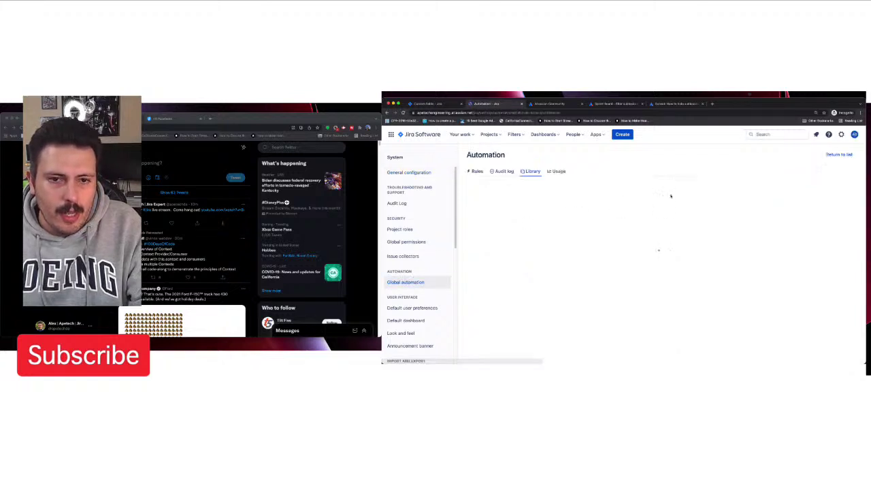
{"action": "left_click", "coordinate": [476, 171]}
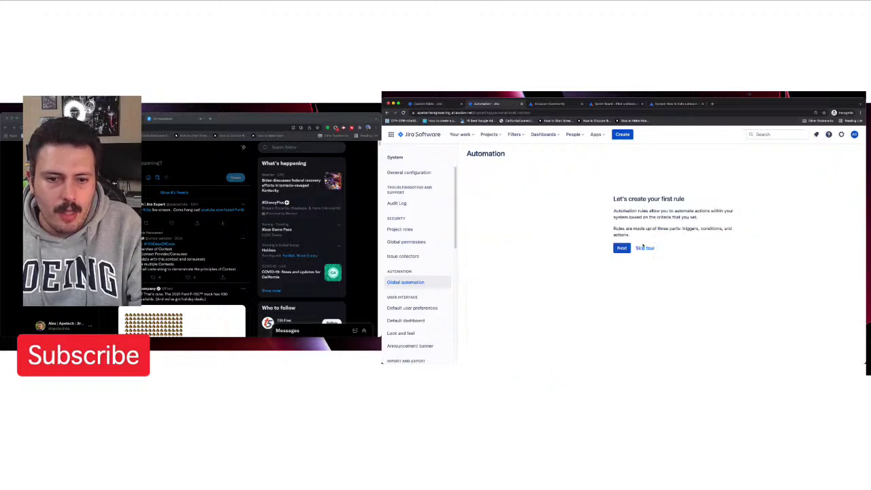
{"action": "left_click", "coordinate": [644, 248]}
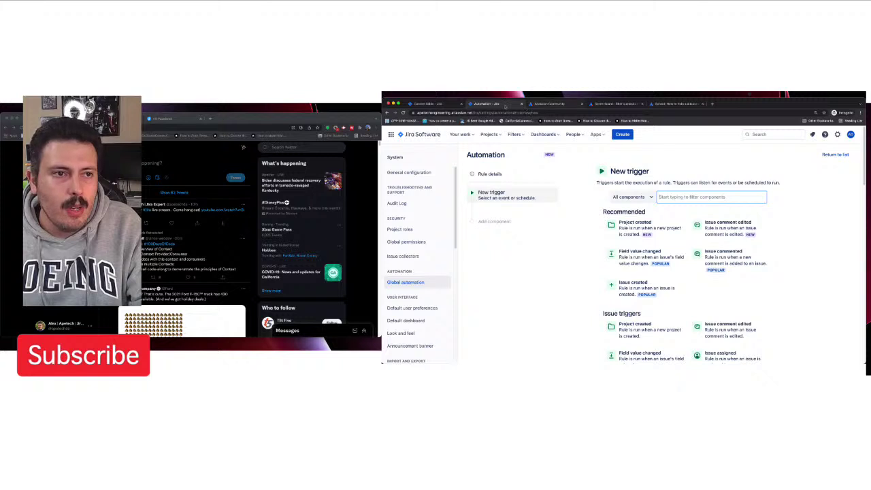
Step: Check the trigger suggested in the community answer, and set the rule's trigger to Sprint completed for the Demo Scrum Board
{"action": "left_click", "coordinate": [615, 104]}
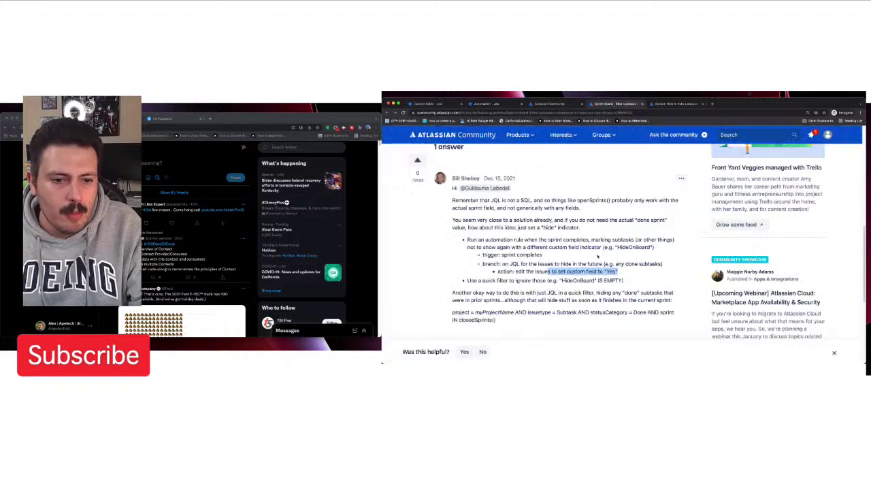
{"action": "left_click_drag", "start_coordinate": [502, 255], "coordinate": [542, 255]}
{"action": "left_click", "coordinate": [494, 104]}
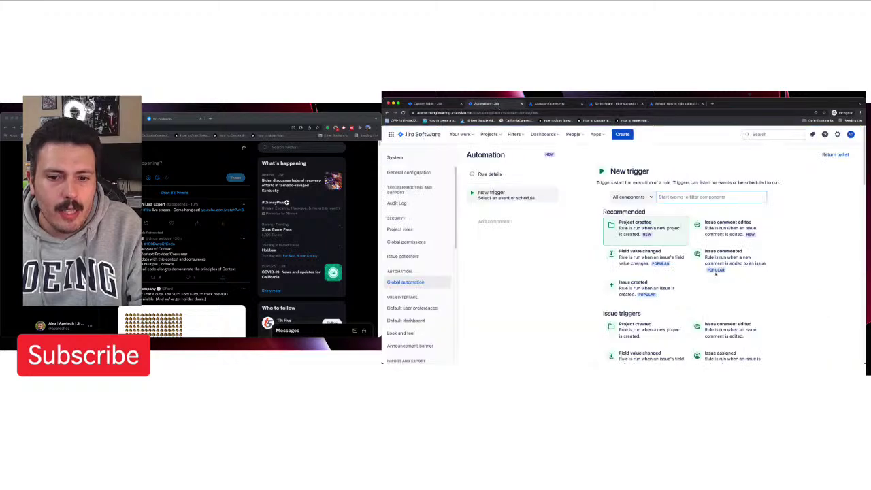
{"action": "scroll", "coordinate": [744, 284], "scroll_direction": "down", "scroll_amount": 5}
{"action": "scroll", "coordinate": [743, 284], "scroll_direction": "down", "scroll_amount": 3}
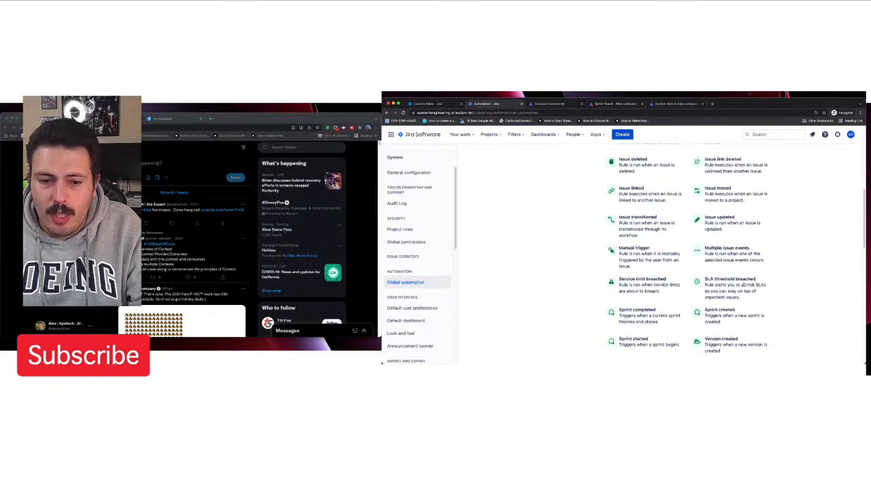
{"action": "left_click", "coordinate": [640, 317]}
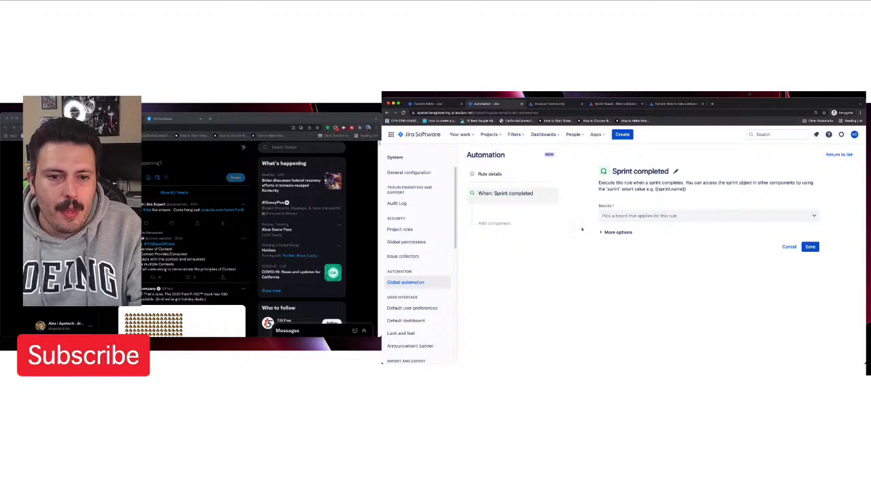
{"action": "left_click", "coordinate": [677, 215]}
{"action": "left_click", "coordinate": [659, 235]}
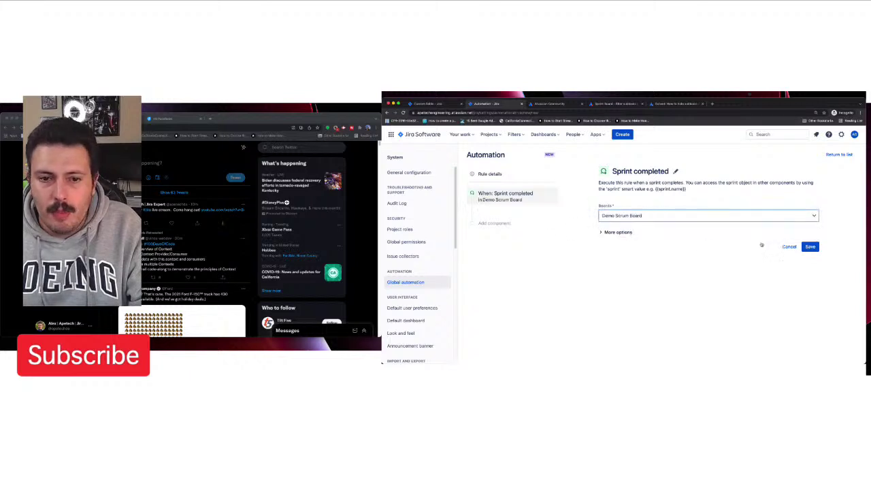
{"action": "left_click", "coordinate": [810, 246]}
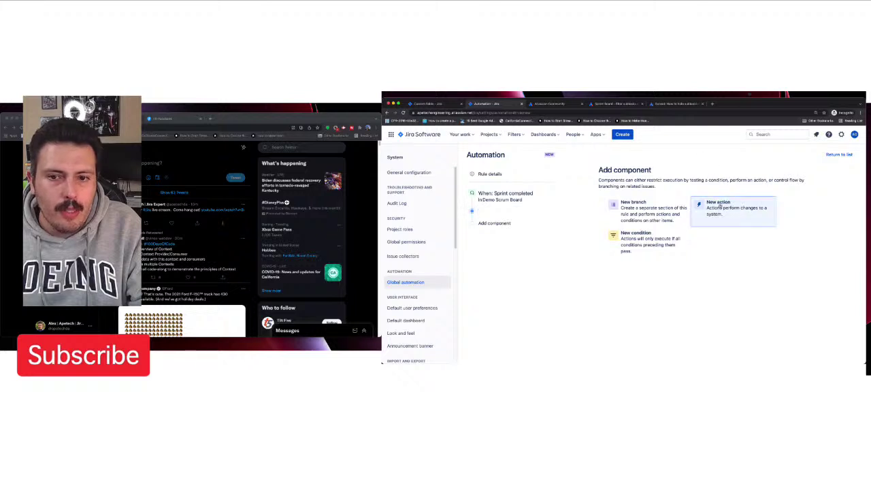
Step: Add an issue fields condition to the rule requiring that Status equals Done
{"action": "left_click", "coordinate": [715, 212]}
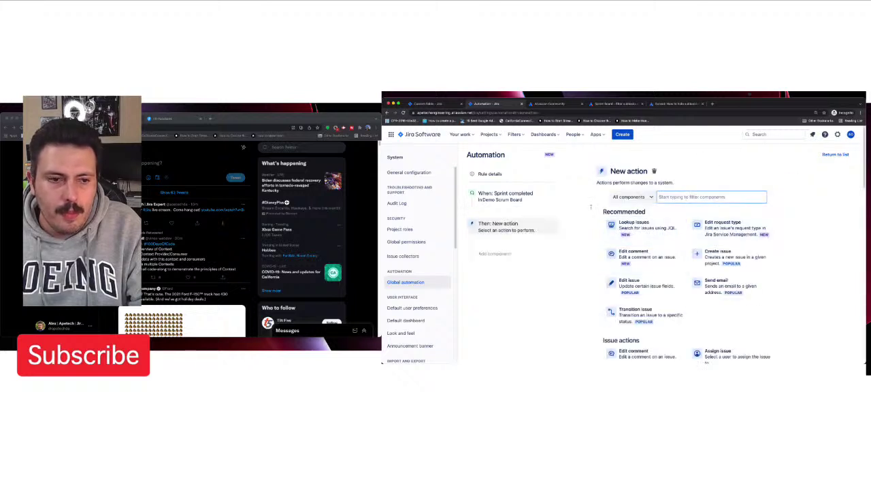
{"action": "left_click", "coordinate": [551, 223]}
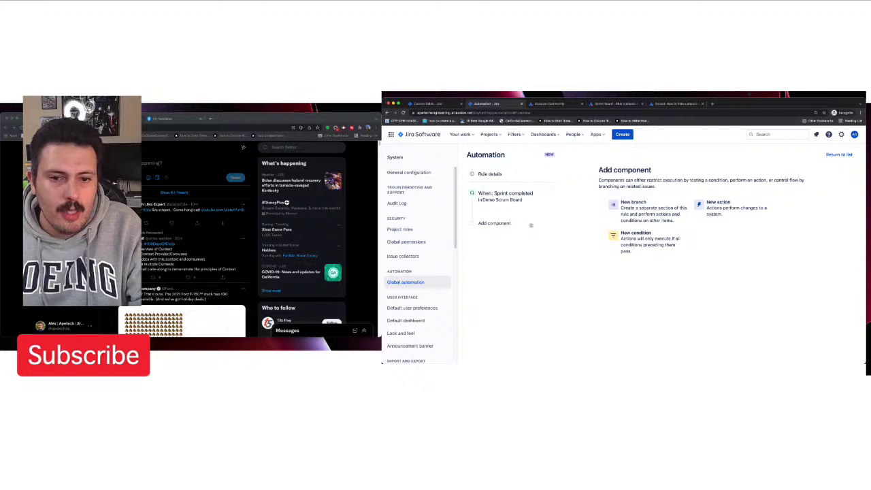
{"action": "left_click", "coordinate": [632, 244]}
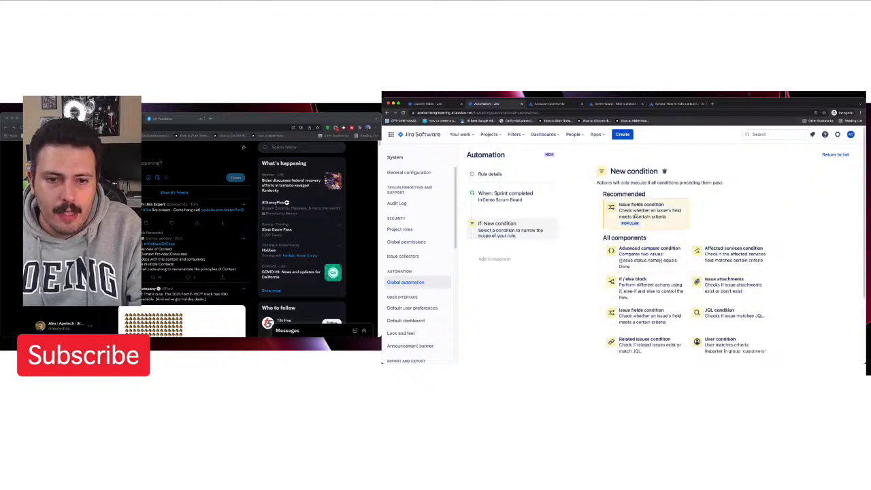
{"action": "left_click", "coordinate": [634, 222]}
{"action": "left_click", "coordinate": [628, 224]}
{"action": "left_click", "coordinate": [624, 250]}
{"action": "left_click", "coordinate": [625, 253]}
{"action": "type", "text": "done"}
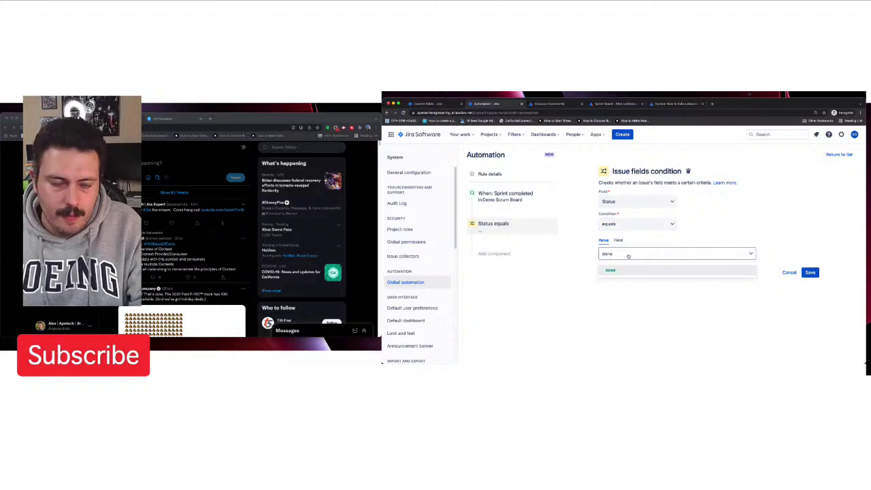
{"action": "left_click", "coordinate": [627, 270]}
{"action": "left_click", "coordinate": [810, 272]}
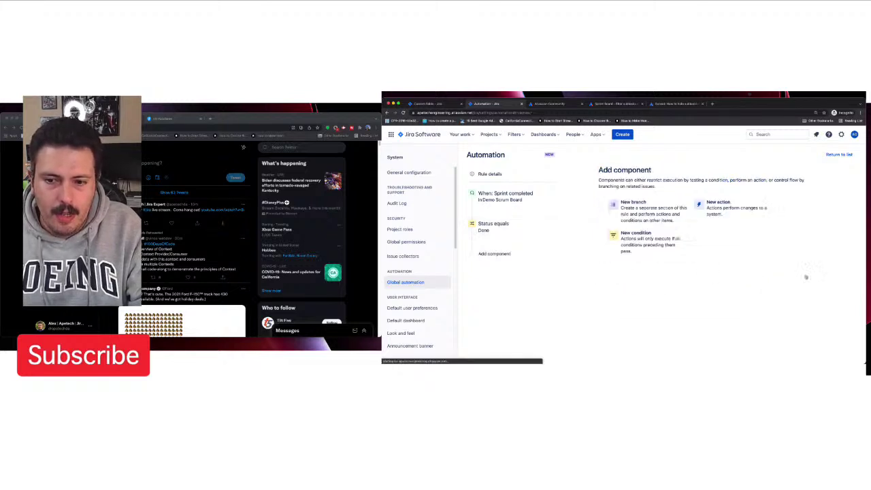
Step: Add an Edit issue action to the rule that sets the HideOnBoard field to Yes, and save it
{"action": "left_click", "coordinate": [703, 227]}
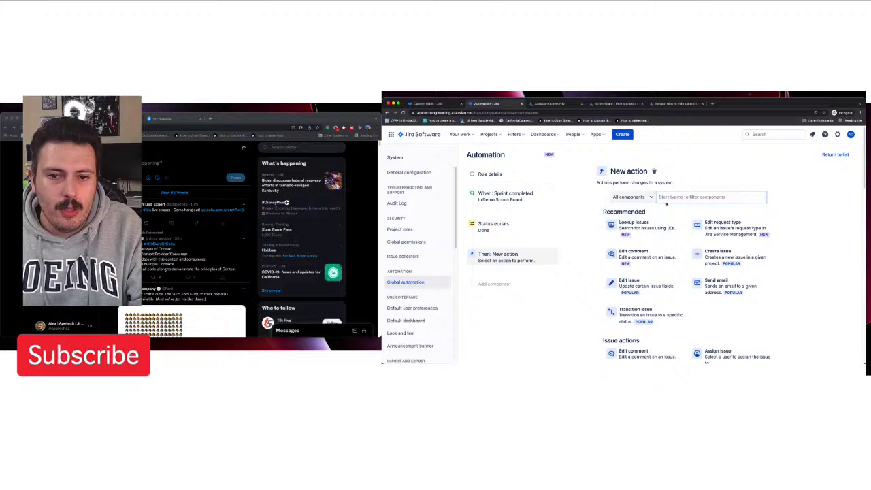
{"action": "left_click", "coordinate": [629, 281]}
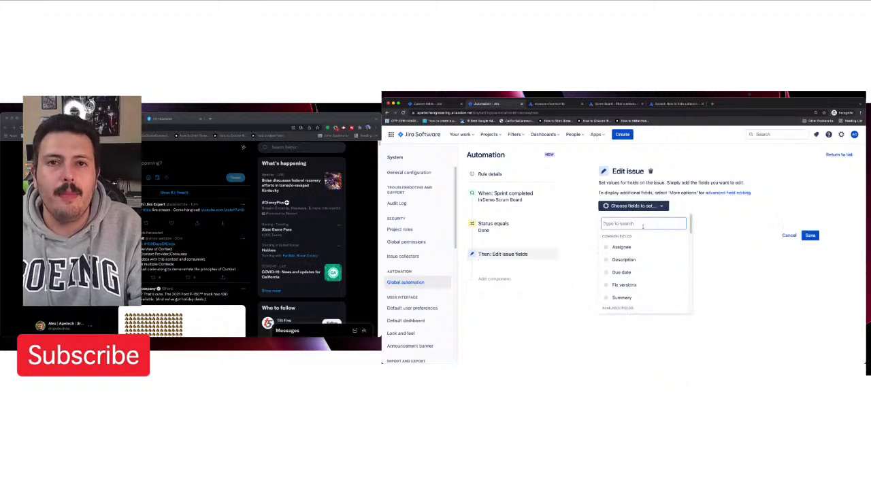
{"action": "type", "text": "hi"}
{"action": "left_click", "coordinate": [625, 266]}
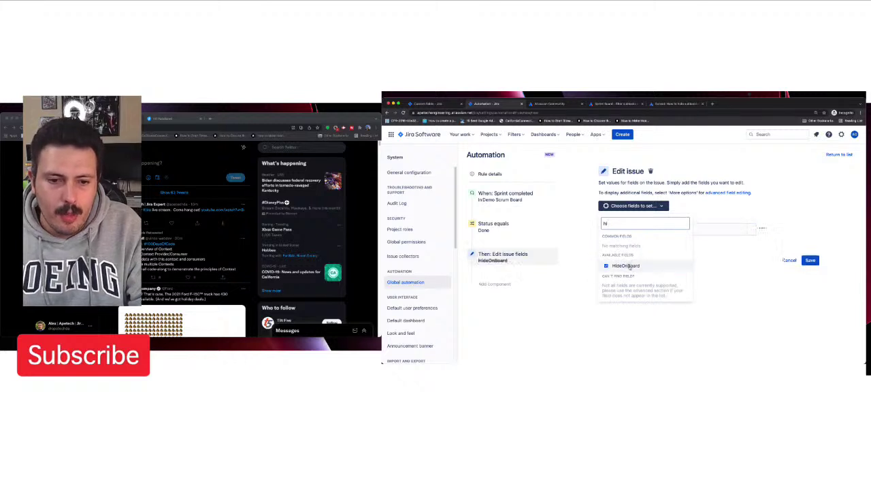
{"action": "left_click", "coordinate": [656, 229]}
{"action": "type", "text": "Yes"}
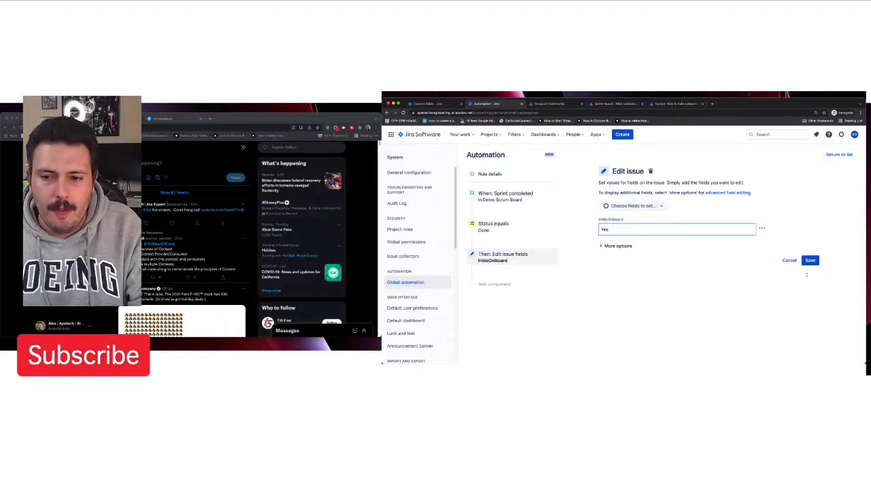
{"action": "left_click", "coordinate": [809, 260]}
Step: Name the automation rule HideIssues and try to turn it on
{"action": "left_click", "coordinate": [771, 215]}
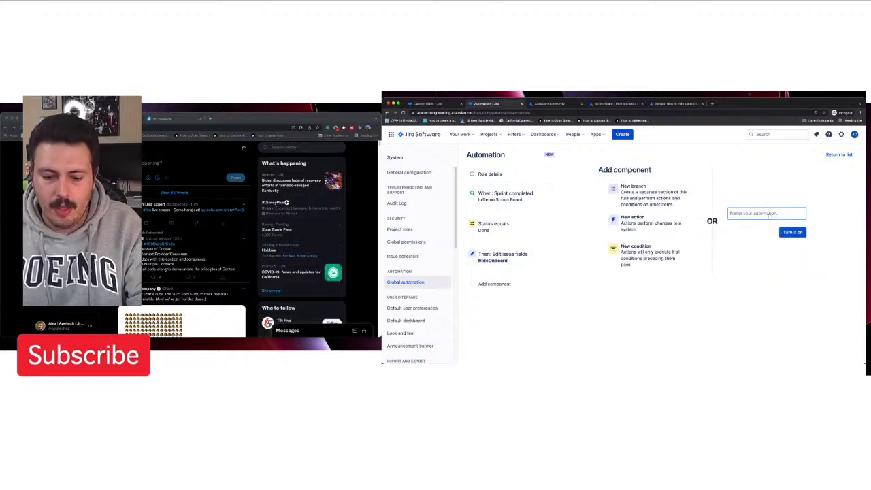
{"action": "type", "text": "HideIssues"}
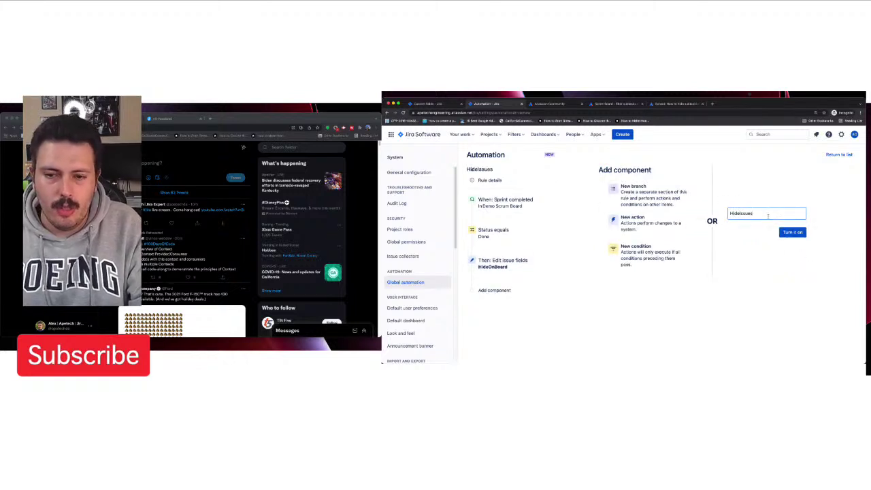
{"action": "left_click", "coordinate": [793, 232]}
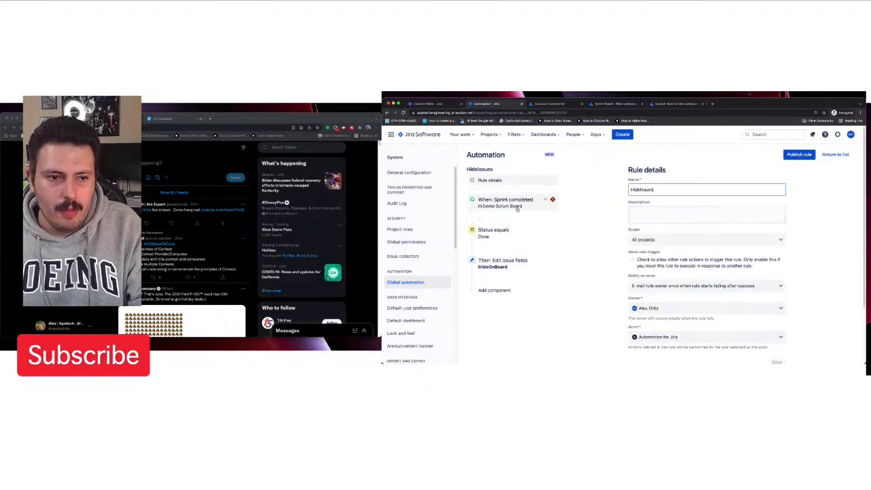
Step: Examine the error on the Sprint completed trigger, along with its description, board choice and additional options
{"action": "left_click", "coordinate": [552, 203]}
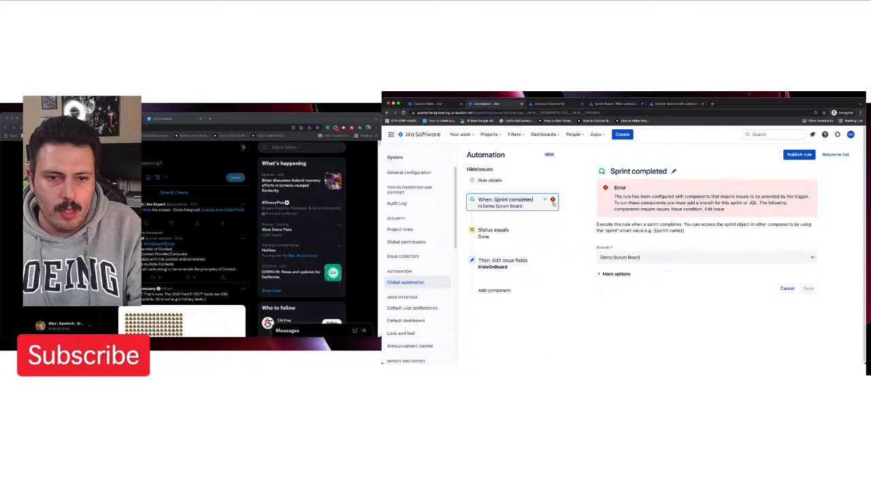
{"action": "left_click_drag", "start_coordinate": [651, 196], "coordinate": [725, 210]}
{"action": "left_click", "coordinate": [799, 154]}
{"action": "left_click", "coordinate": [794, 195]}
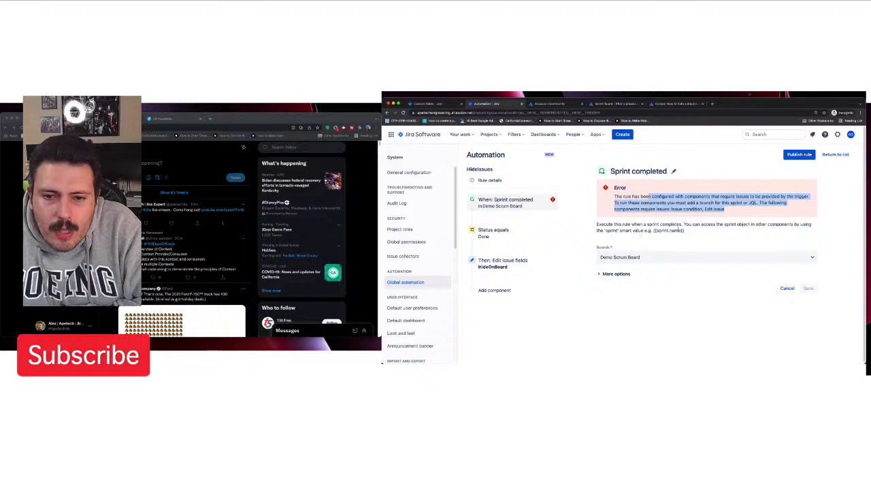
{"action": "left_click", "coordinate": [691, 225]}
{"action": "left_click_drag", "start_coordinate": [691, 224], "coordinate": [803, 232]}
{"action": "left_click", "coordinate": [616, 274]}
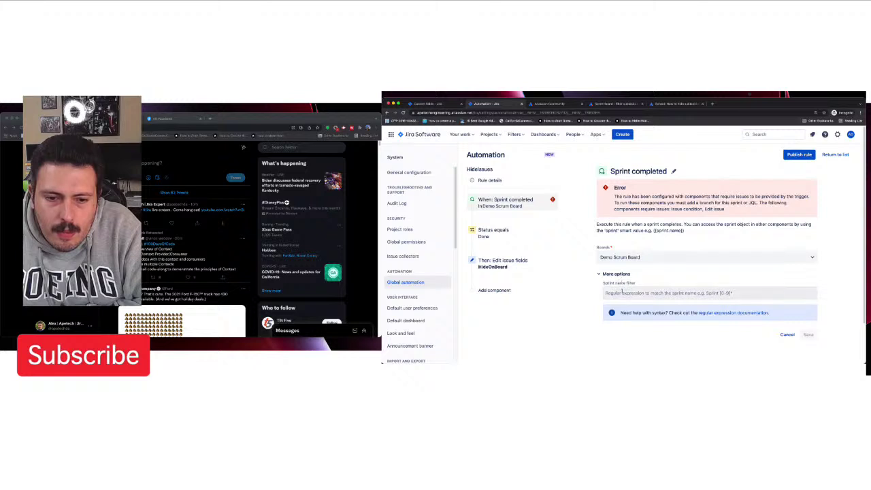
{"action": "left_click", "coordinate": [645, 258]}
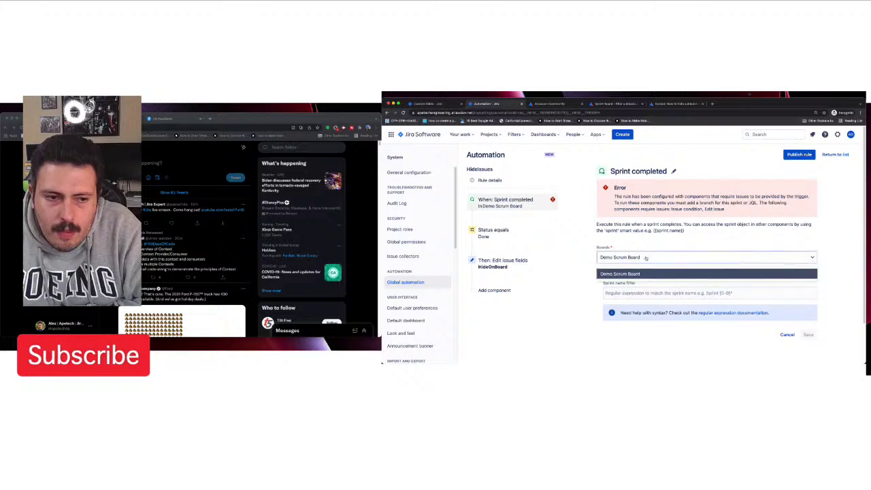
{"action": "left_click", "coordinate": [645, 258]}
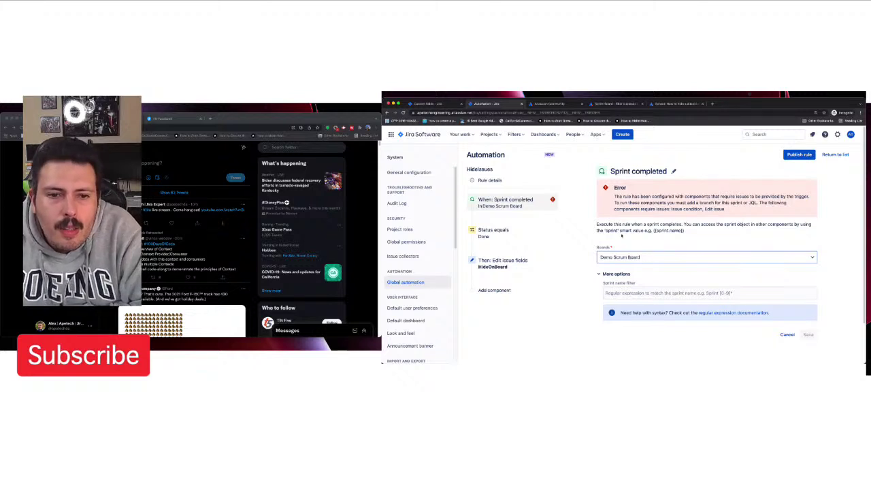
{"action": "left_click_drag", "start_coordinate": [617, 226], "coordinate": [801, 228]}
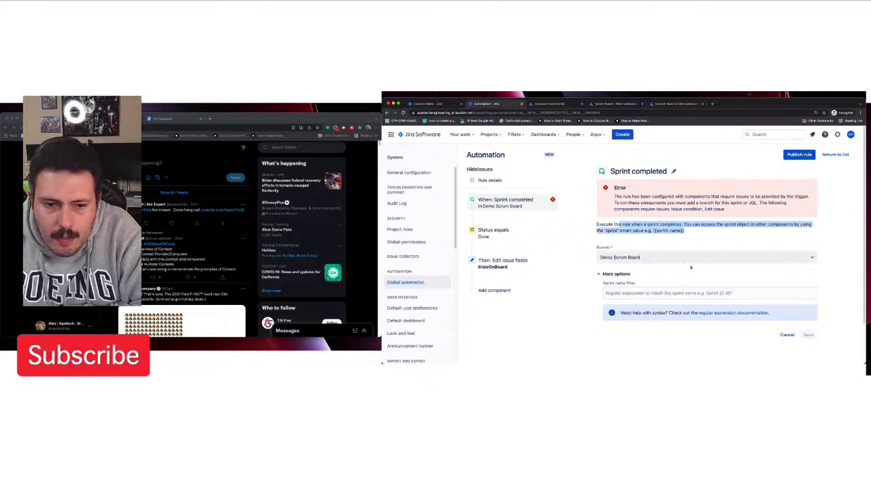
Step: Set the trigger's sprint name filter to {{sprint.name}}, save it, try turning the rule on again and recheck the trigger
{"action": "left_click", "coordinate": [654, 294]}
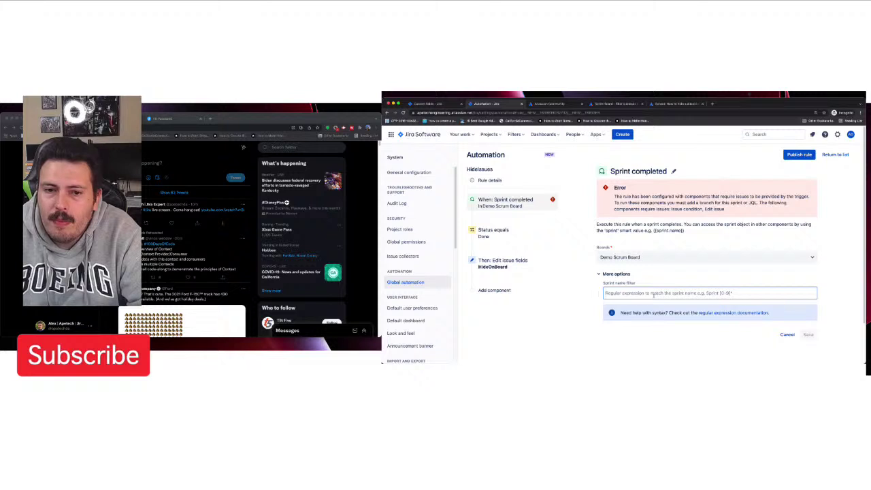
{"action": "type", "text": "{{"}
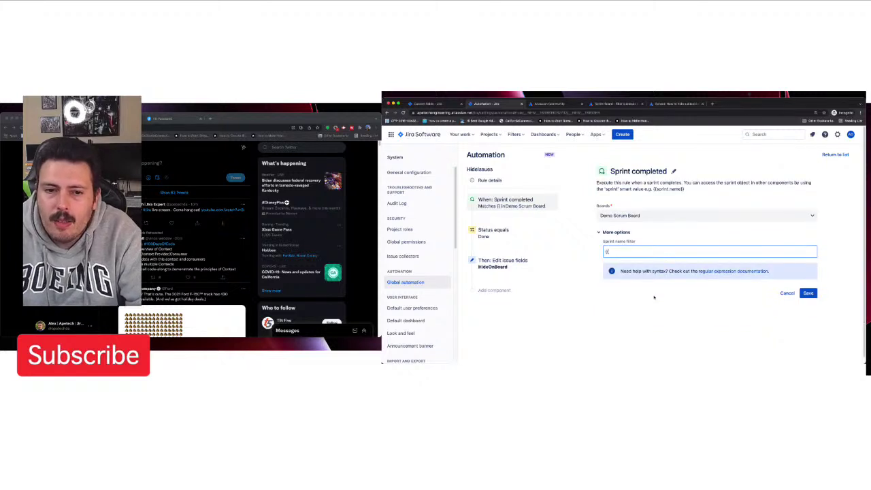
{"action": "type", "text": "sprint.name}}"}
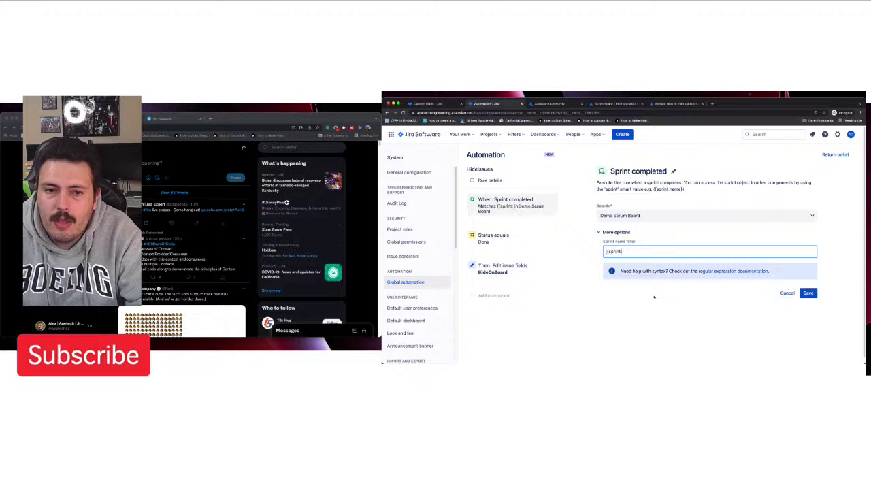
{"action": "type", "text": "}"}
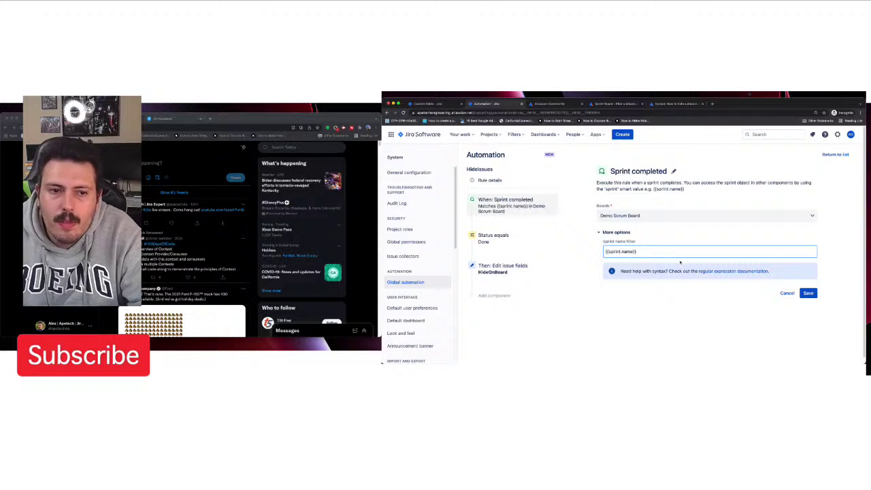
{"action": "left_click", "coordinate": [807, 292]}
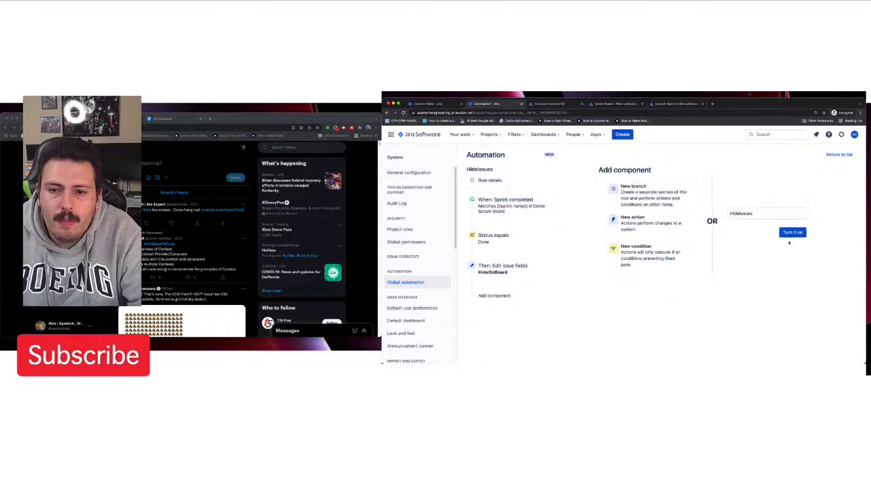
{"action": "left_click", "coordinate": [790, 233]}
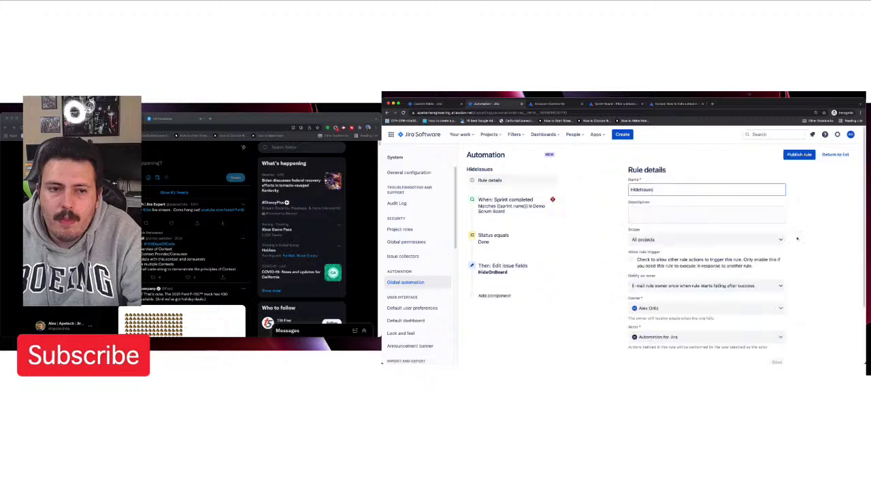
{"action": "scroll", "coordinate": [690, 248], "scroll_direction": "down", "scroll_amount": 1}
{"action": "left_click", "coordinate": [526, 190]}
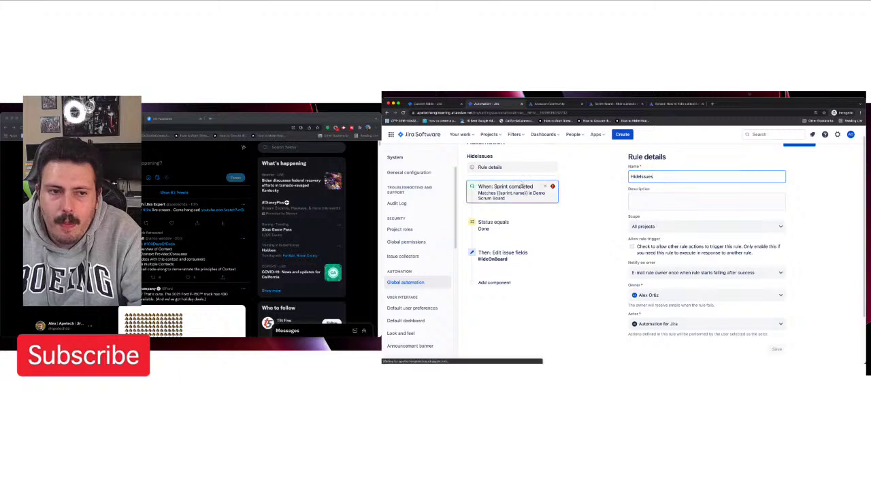
Step: Search the web in a new tab for "jira automation sprint complete trigger" and open the community question about triggering on all sprint completions
{"action": "left_click", "coordinate": [712, 103]}
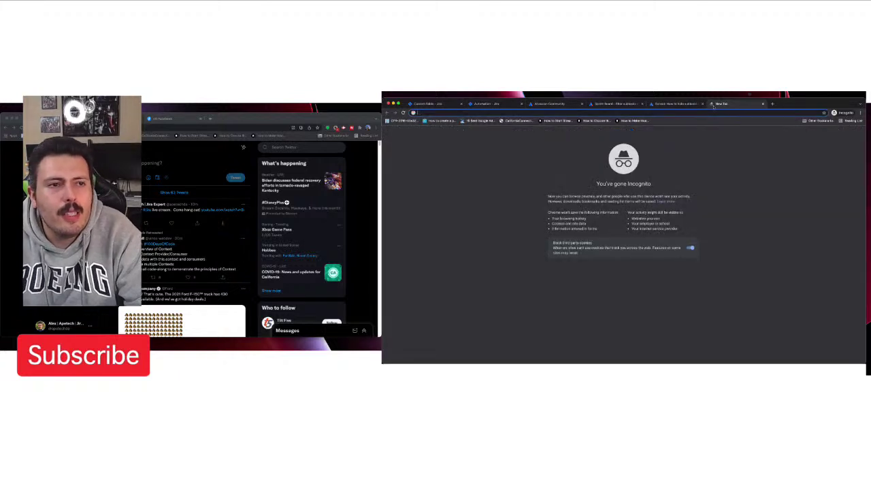
{"action": "type", "text": "jira automation"}
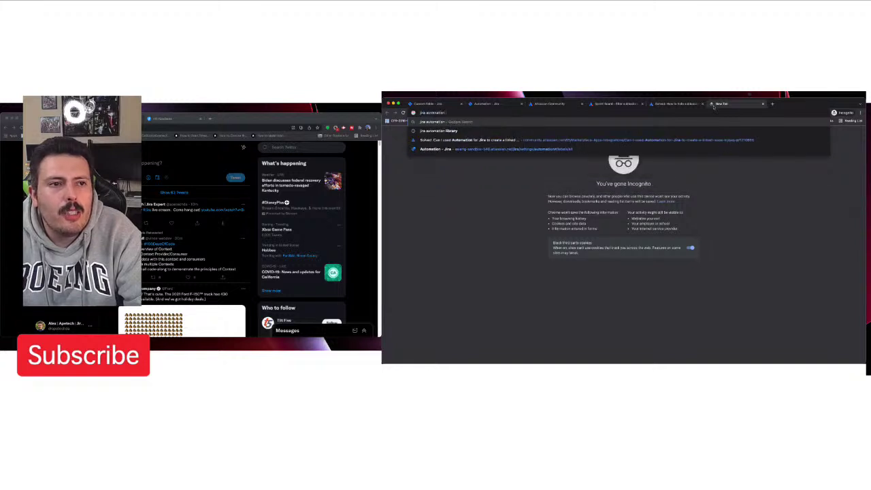
{"action": "type", "text": " sprint complete trigger"}
{"action": "key", "text": "Return"}
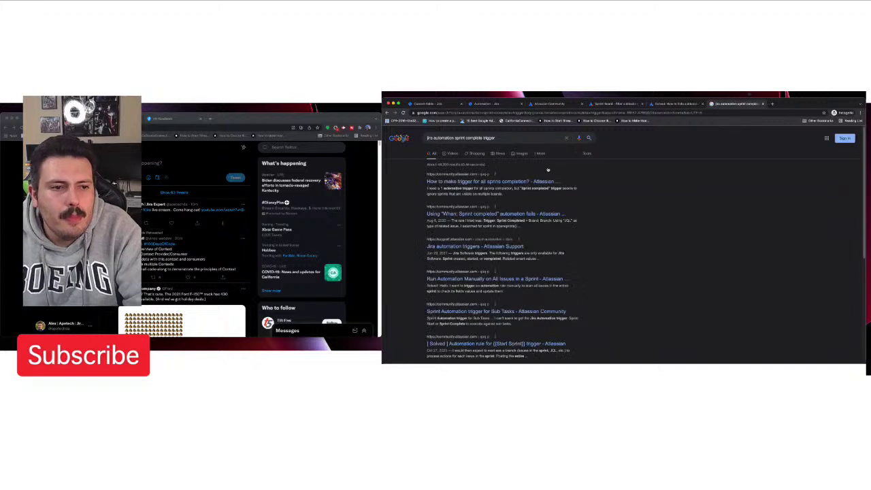
{"action": "left_click", "coordinate": [498, 182]}
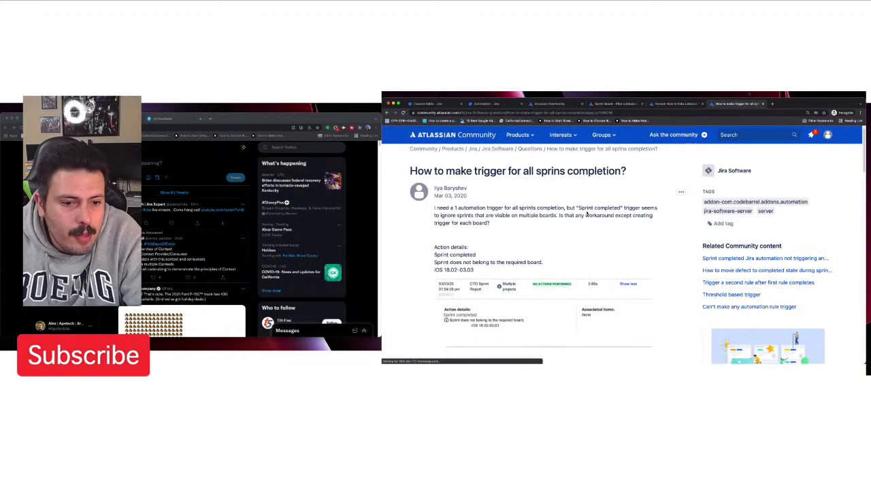
Step: Read the question's answers, including the workaround using a sprint name variable with a JQL branch and the reply to it
{"action": "scroll", "coordinate": [586, 212], "scroll_direction": "down", "scroll_amount": 5}
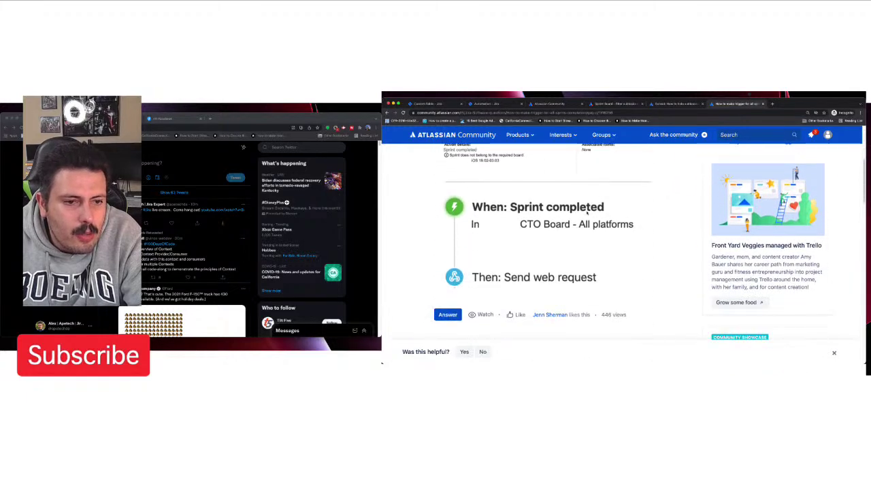
{"action": "scroll", "coordinate": [586, 213], "scroll_direction": "down", "scroll_amount": 8}
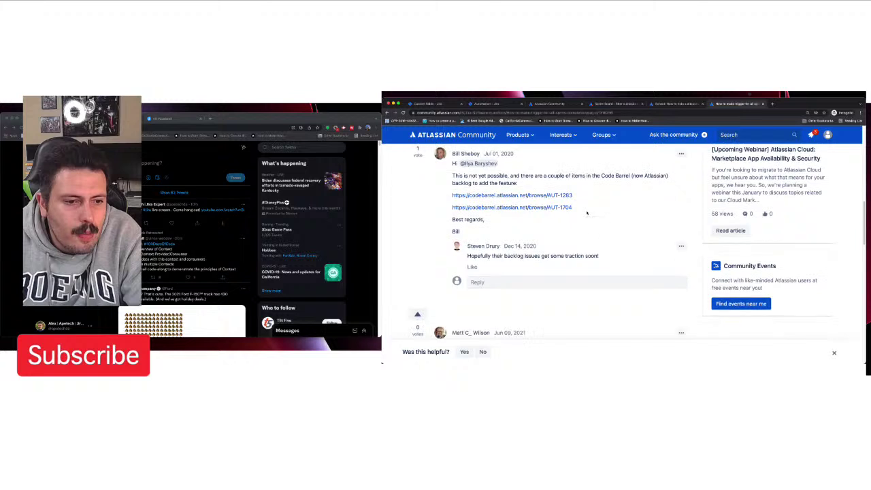
{"action": "scroll", "coordinate": [586, 213], "scroll_direction": "up", "scroll_amount": 1}
{"action": "left_click_drag", "start_coordinate": [509, 205], "coordinate": [527, 214]}
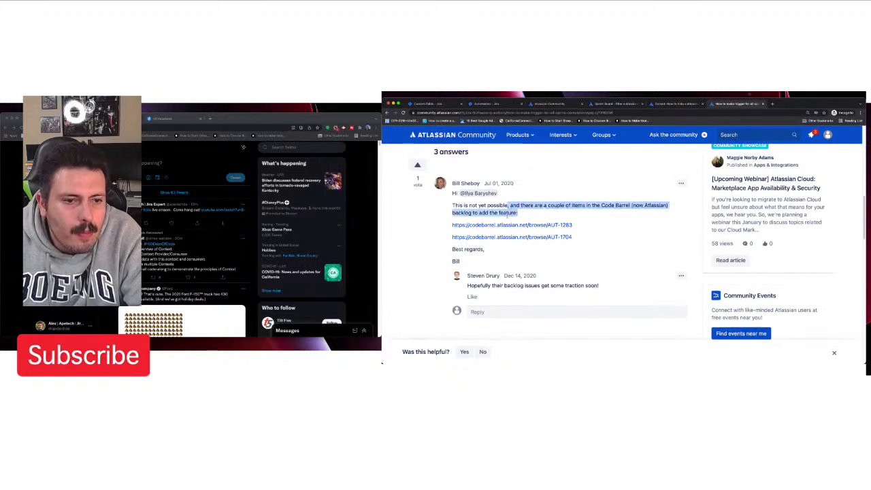
{"action": "left_click", "coordinate": [517, 213]}
{"action": "scroll", "coordinate": [510, 213], "scroll_direction": "down", "scroll_amount": 3}
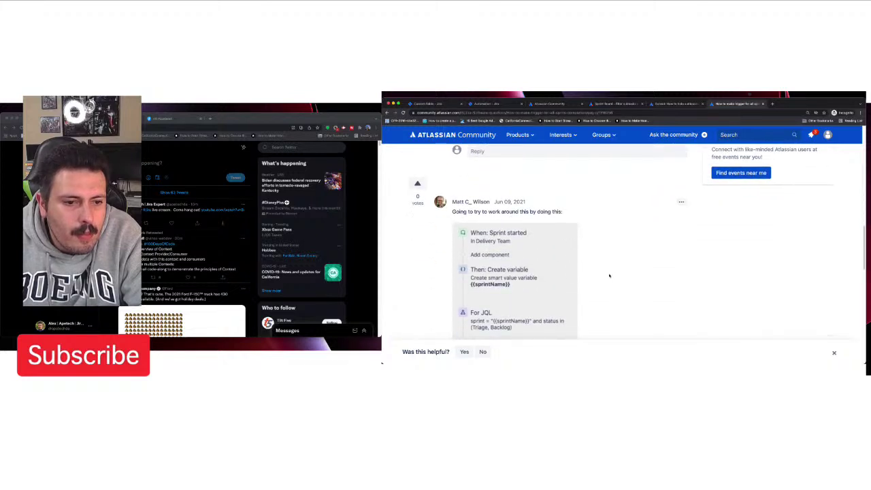
{"action": "scroll", "coordinate": [609, 276], "scroll_direction": "down", "scroll_amount": 3}
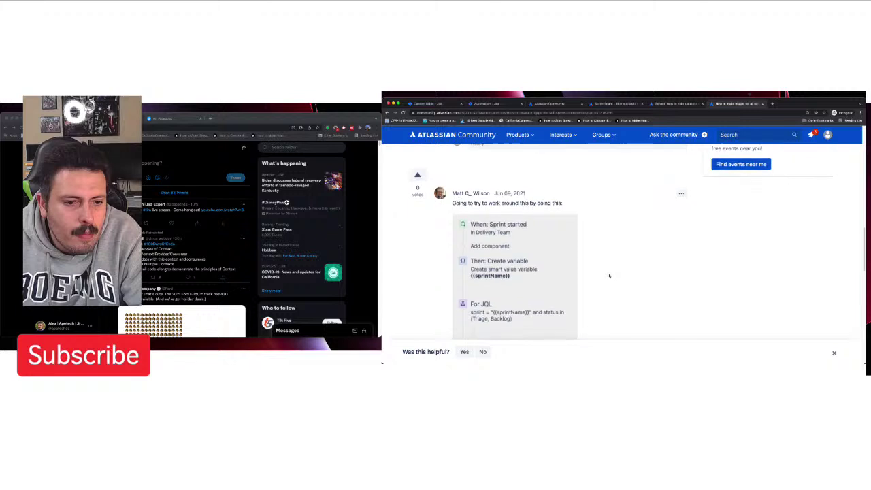
{"action": "scroll", "coordinate": [609, 275], "scroll_direction": "up", "scroll_amount": 3}
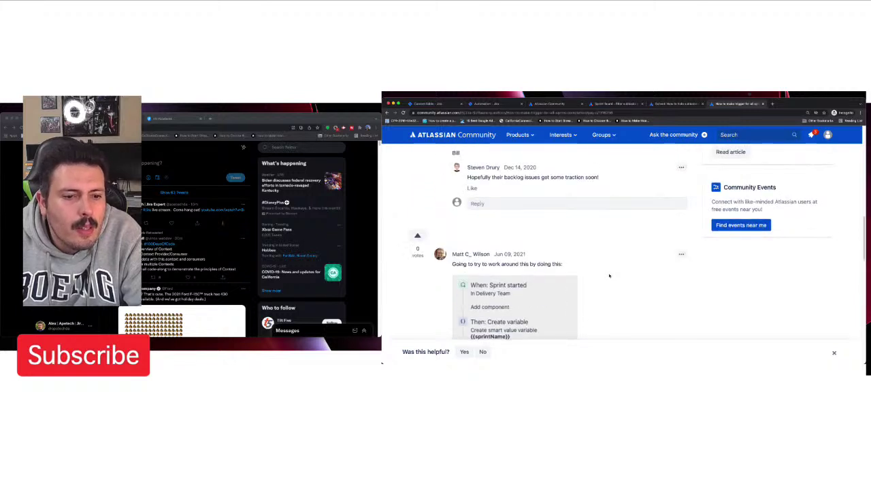
{"action": "scroll", "coordinate": [609, 275], "scroll_direction": "down", "scroll_amount": 5}
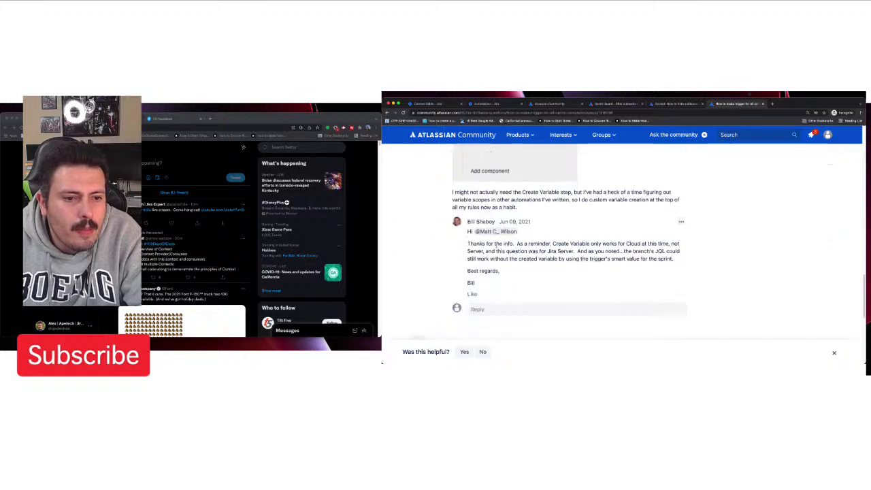
{"action": "left_click_drag", "start_coordinate": [520, 243], "coordinate": [663, 260]}
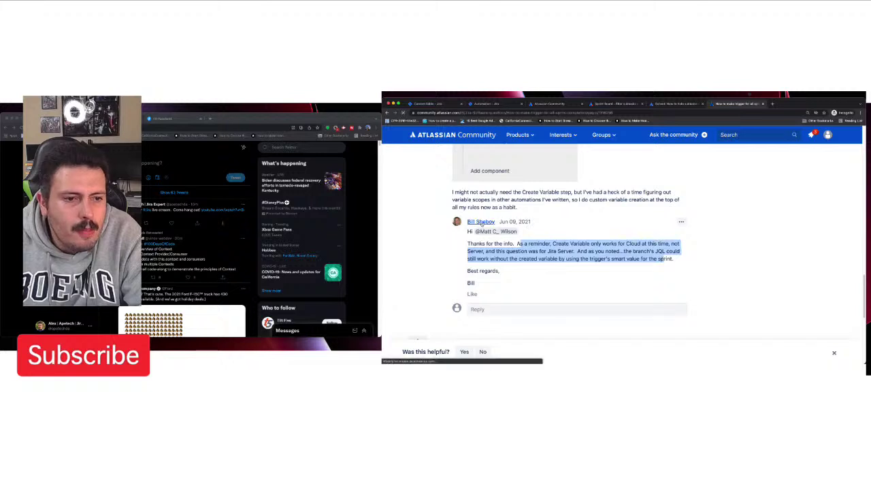
Step: Open the community profile of the workaround reply's author and read the bio and recent activity
{"action": "left_click", "coordinate": [480, 221]}
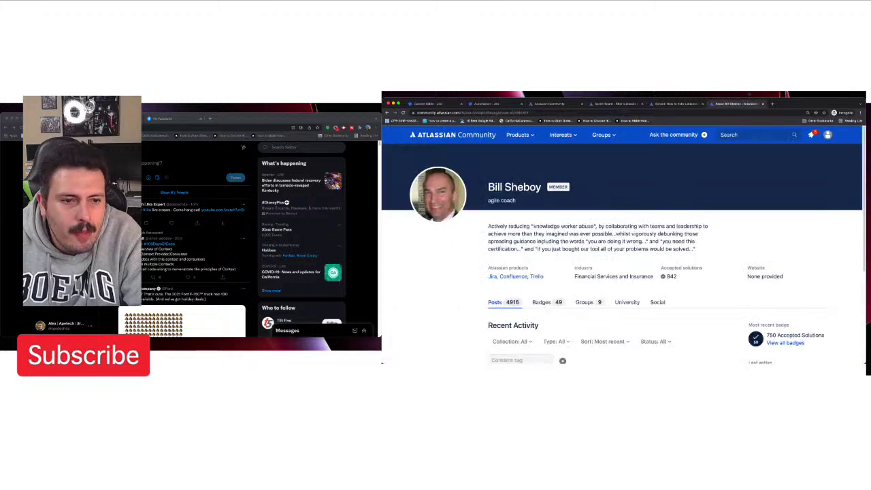
{"action": "left_click_drag", "start_coordinate": [530, 226], "coordinate": [695, 249]}
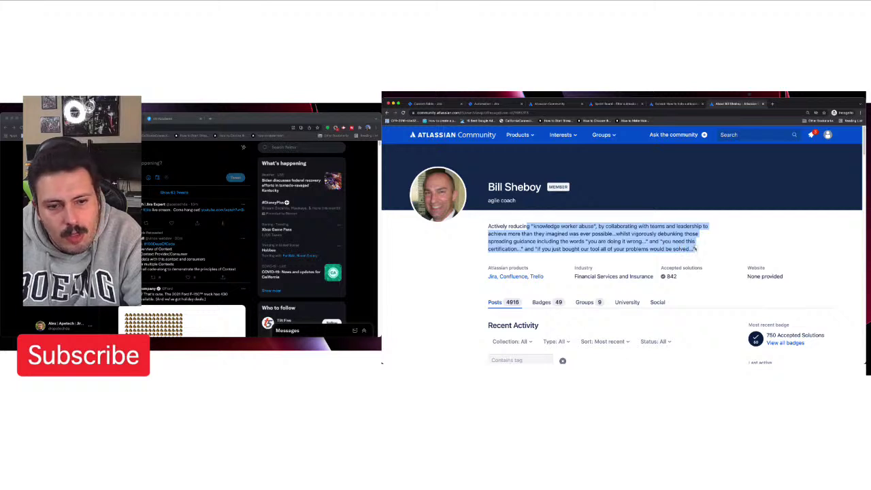
{"action": "scroll", "coordinate": [696, 249], "scroll_direction": "down", "scroll_amount": 1}
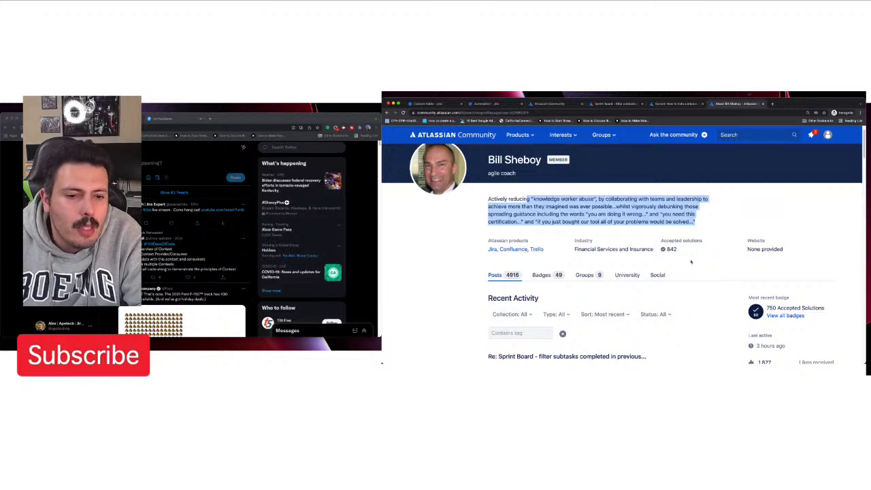
Step: Return from the profile to the community question and read its remaining answers, including the one about the "Sprint does not belong to the required board" error
{"action": "scroll", "coordinate": [690, 261], "scroll_direction": "down", "scroll_amount": 1}
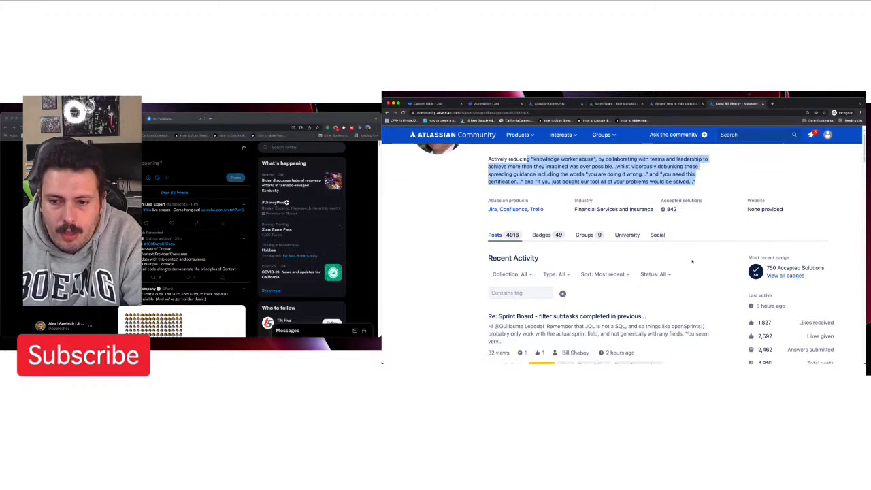
{"action": "scroll", "coordinate": [691, 261], "scroll_direction": "down", "scroll_amount": 2}
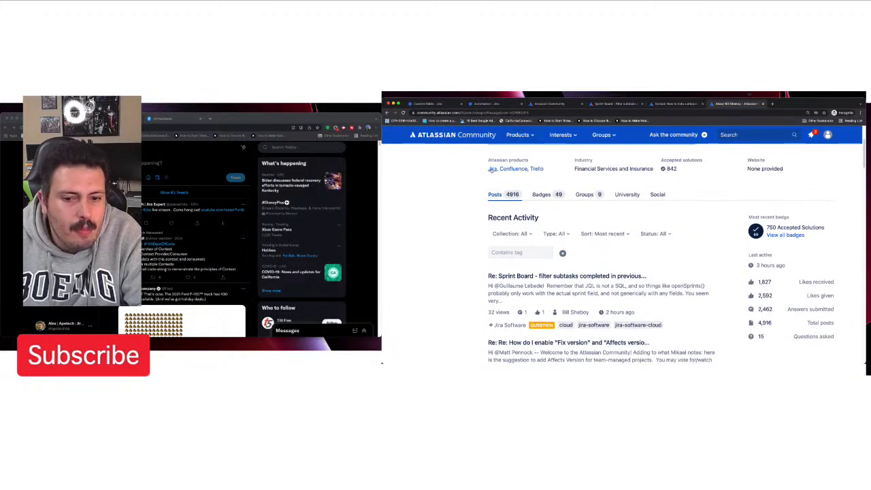
{"action": "left_click", "coordinate": [387, 113]}
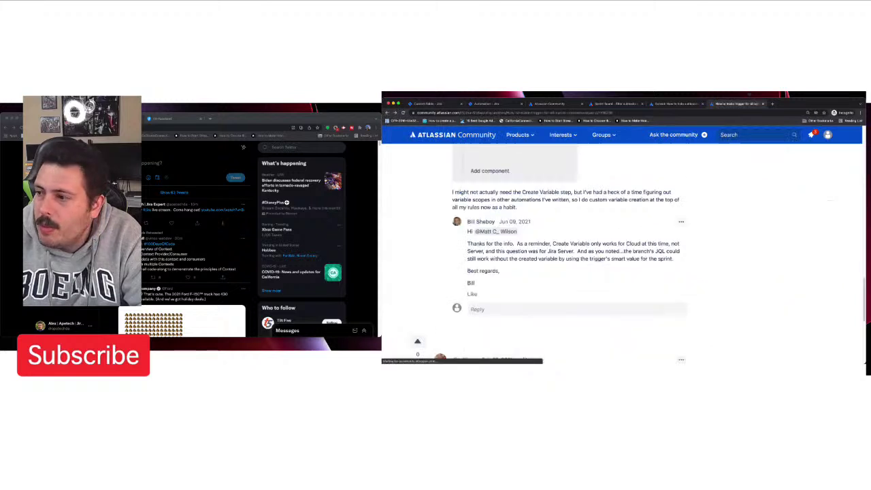
{"action": "scroll", "coordinate": [612, 224], "scroll_direction": "down", "scroll_amount": 3}
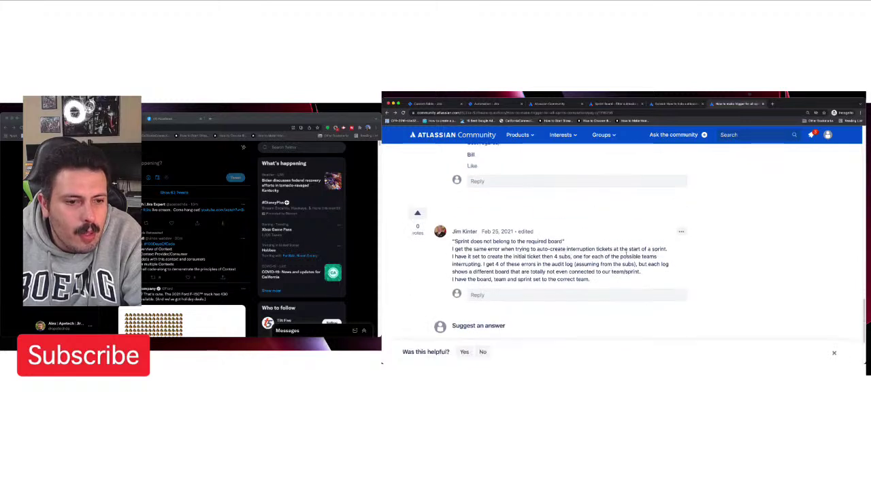
{"action": "left_click_drag", "start_coordinate": [593, 249], "coordinate": [553, 258]}
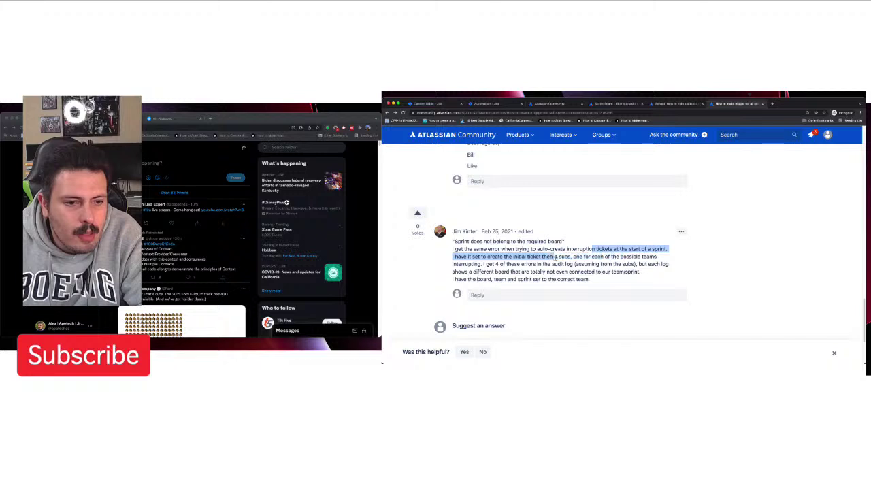
{"action": "left_click_drag", "start_coordinate": [555, 257], "coordinate": [589, 271]}
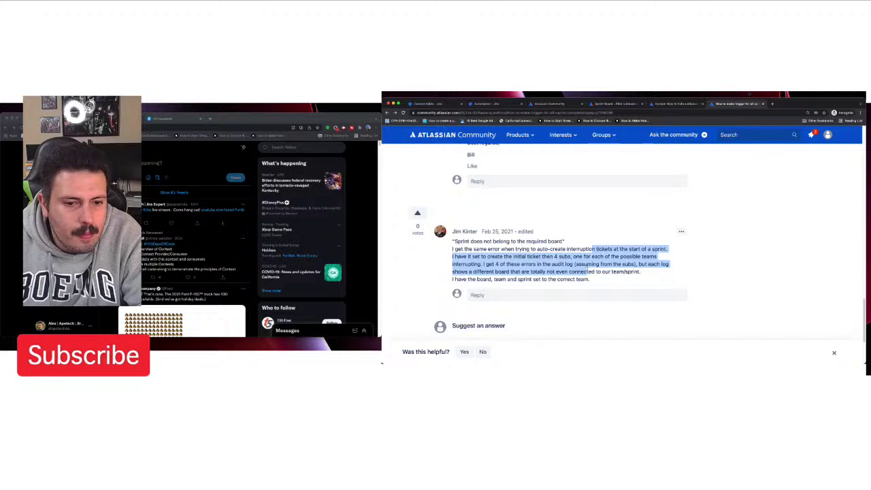
{"action": "scroll", "coordinate": [589, 268], "scroll_direction": "down", "scroll_amount": 3}
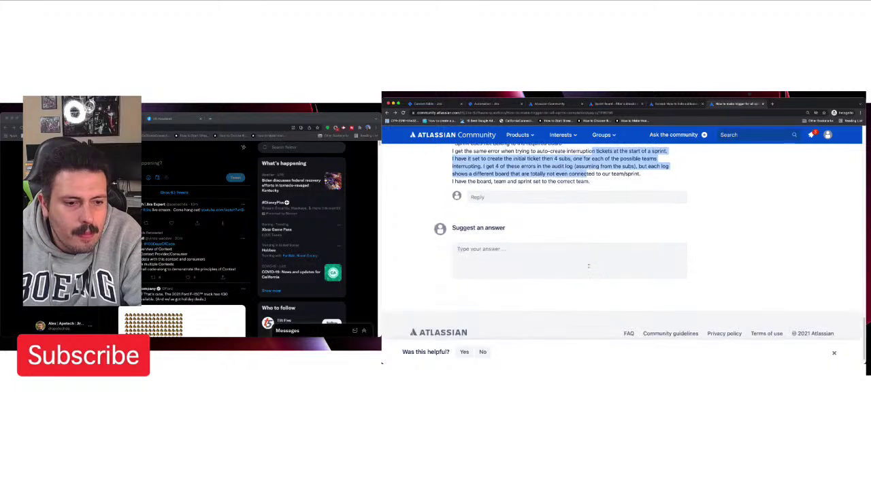
{"action": "scroll", "coordinate": [588, 266], "scroll_direction": "up", "scroll_amount": 5}
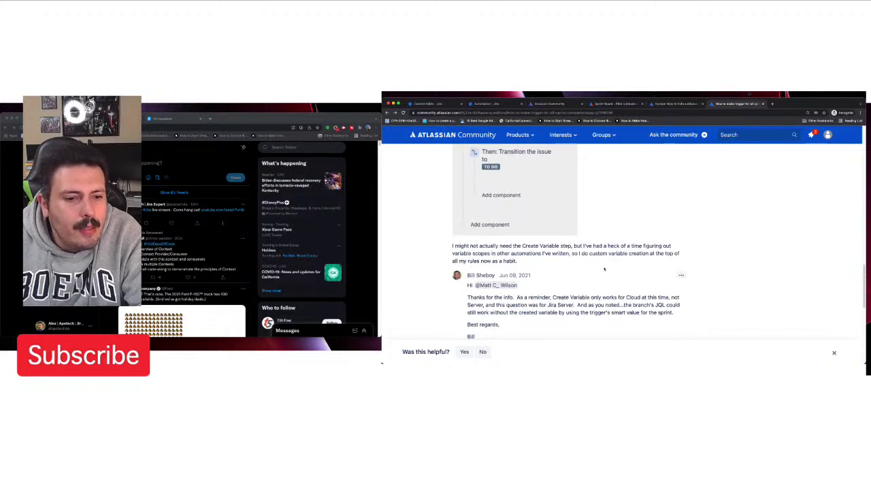
{"action": "scroll", "coordinate": [604, 269], "scroll_direction": "up", "scroll_amount": 2}
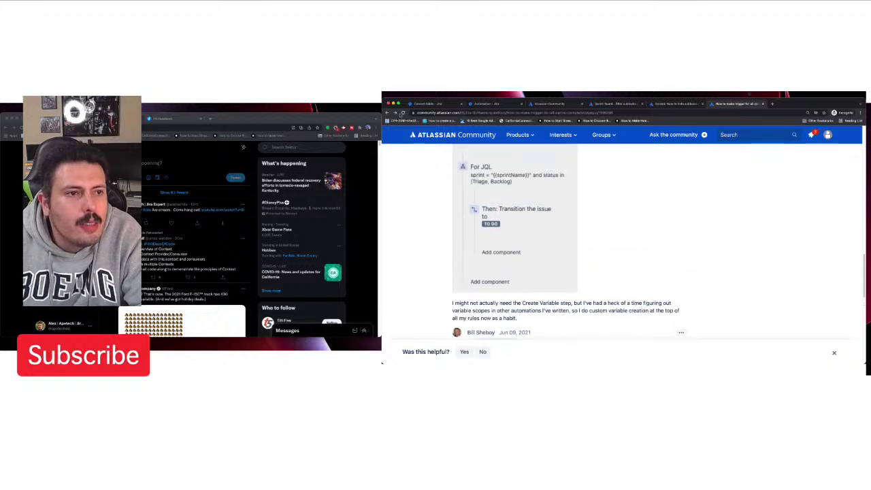
Step: From the search results, open the community question "Using 'When: Sprint completed' automation fails" and read its accepted answer and follow-up replies
{"action": "left_click", "coordinate": [388, 112]}
{"action": "left_click", "coordinate": [505, 213]}
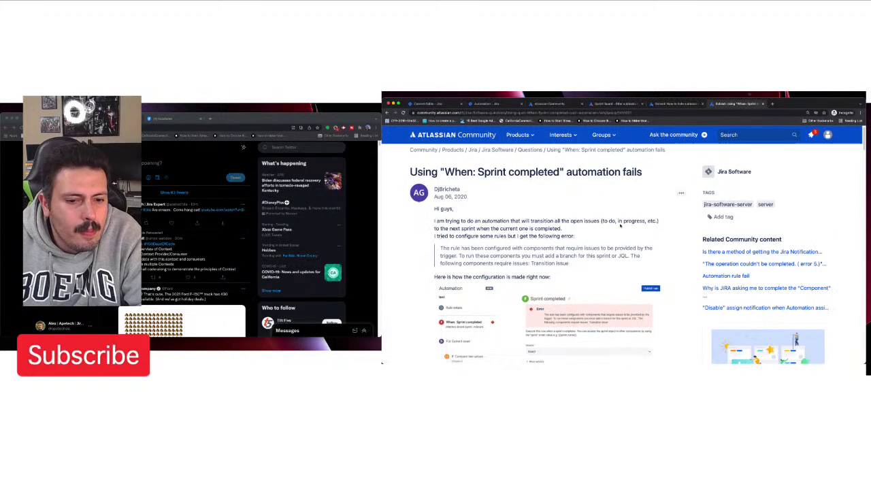
{"action": "scroll", "coordinate": [620, 226], "scroll_direction": "down", "scroll_amount": 3}
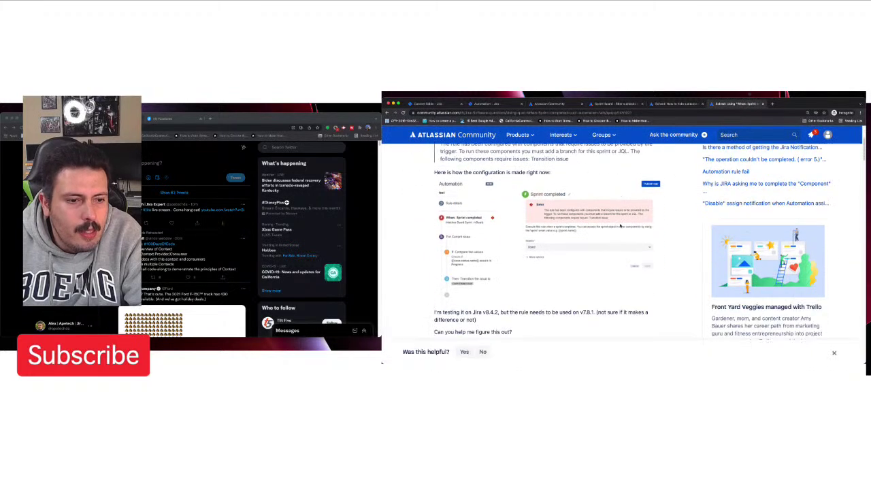
{"action": "scroll", "coordinate": [620, 226], "scroll_direction": "down", "scroll_amount": 6}
{"action": "scroll", "coordinate": [620, 226], "scroll_direction": "down", "scroll_amount": 2}
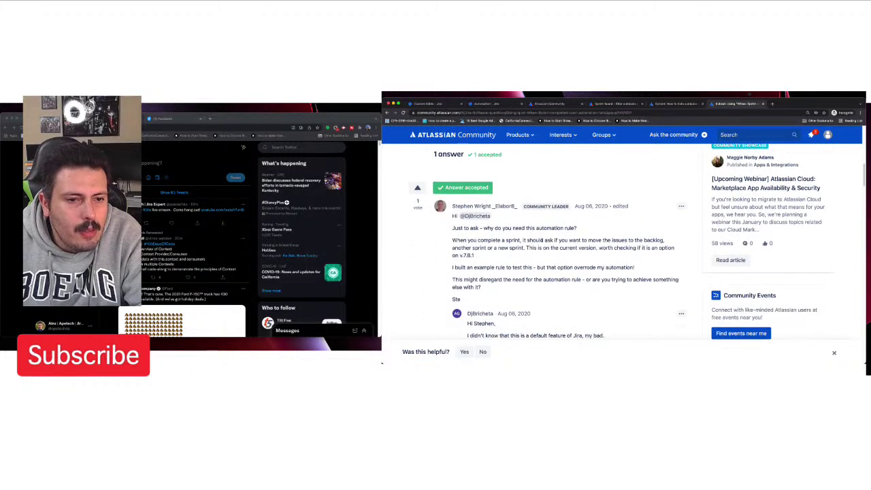
{"action": "left_click_drag", "start_coordinate": [512, 240], "coordinate": [661, 255]}
{"action": "scroll", "coordinate": [661, 256], "scroll_direction": "down", "scroll_amount": 3}
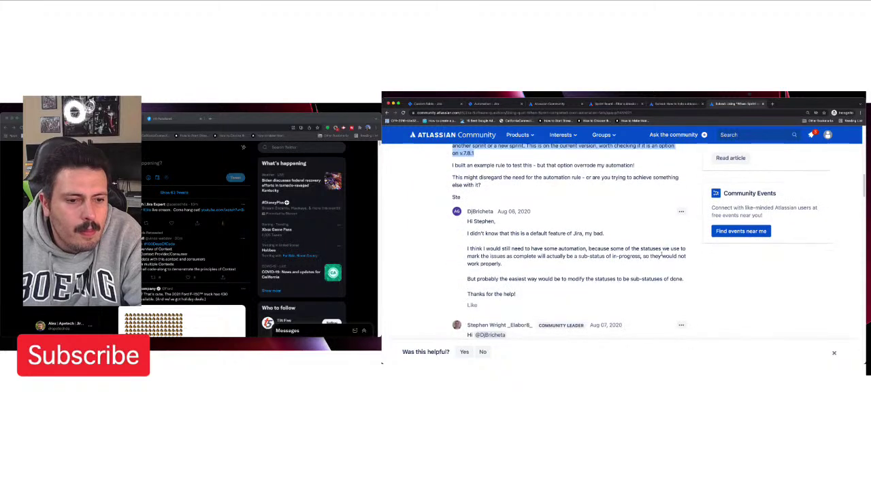
{"action": "scroll", "coordinate": [660, 255], "scroll_direction": "down", "scroll_amount": 3}
{"action": "scroll", "coordinate": [660, 255], "scroll_direction": "down", "scroll_amount": 2}
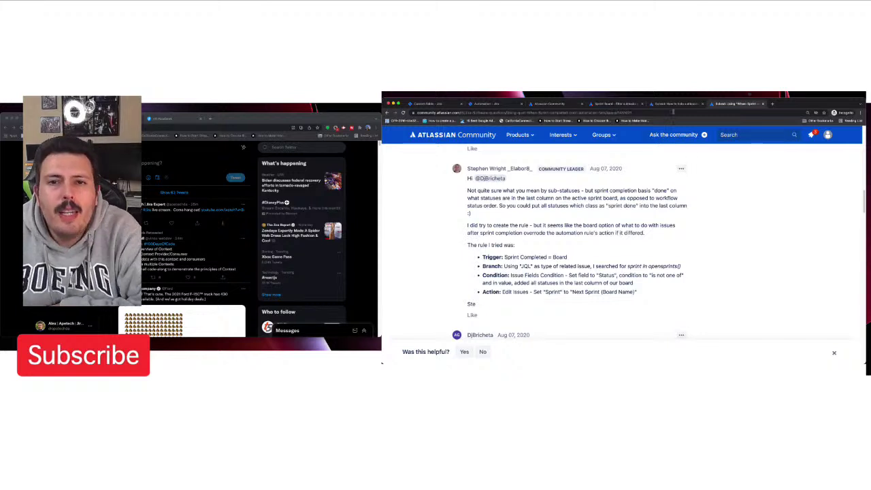
Step: Set the HideIssues trigger's sprint name filter to {{sprint.name}}= currentSprint(), save it and try turning the rule on
{"action": "left_click", "coordinate": [657, 104]}
{"action": "left_click", "coordinate": [497, 104]}
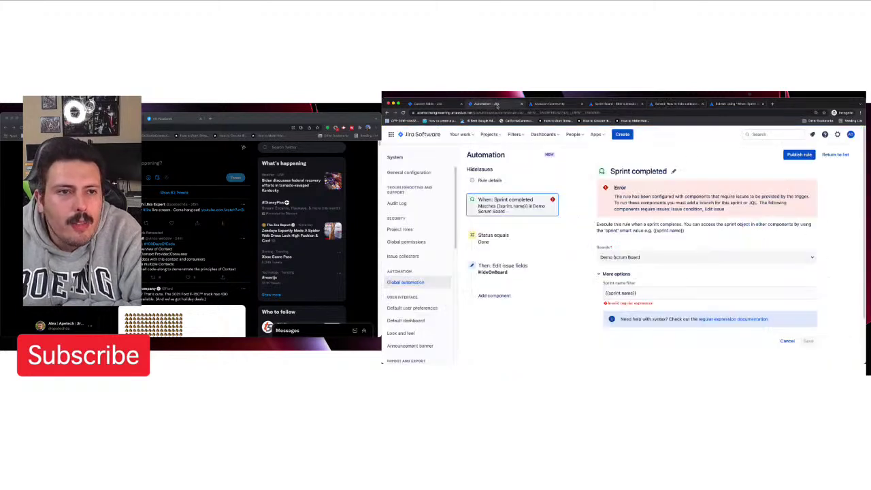
{"action": "left_click", "coordinate": [650, 258]}
{"action": "left_click", "coordinate": [651, 259]}
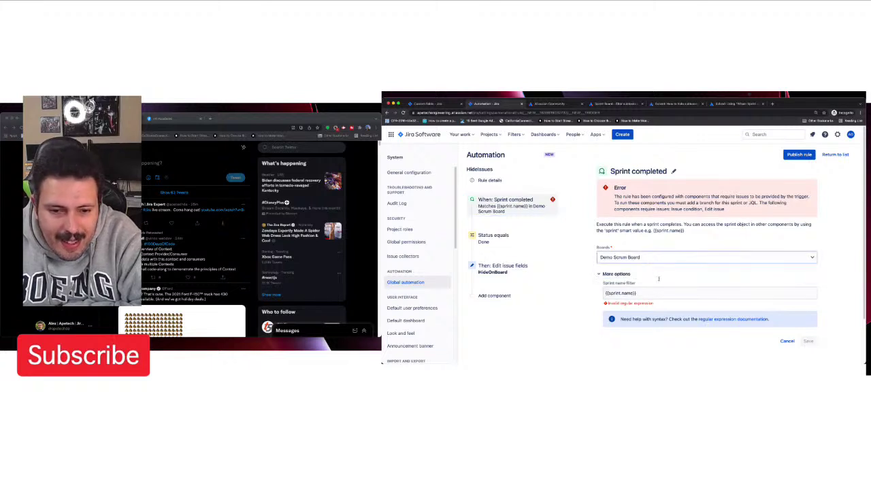
{"action": "left_click", "coordinate": [642, 291]}
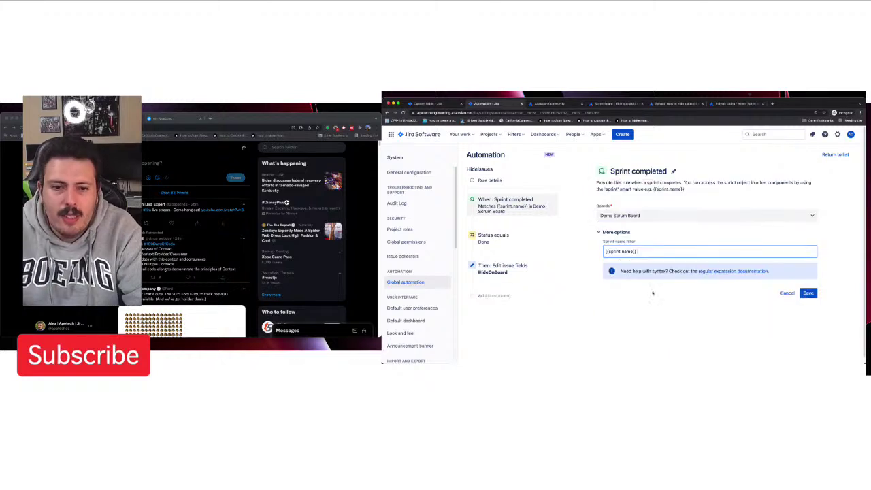
{"action": "type", "text": "= curr"}
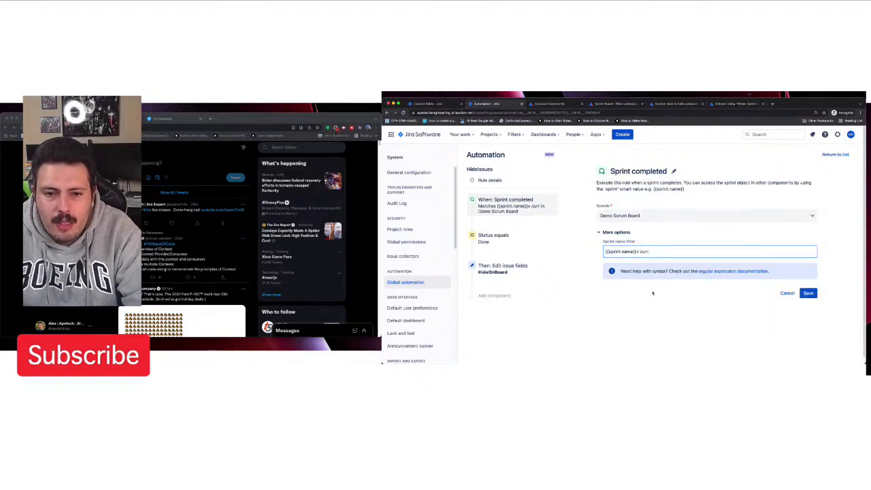
{"action": "type", "text": "entSprint}}"}
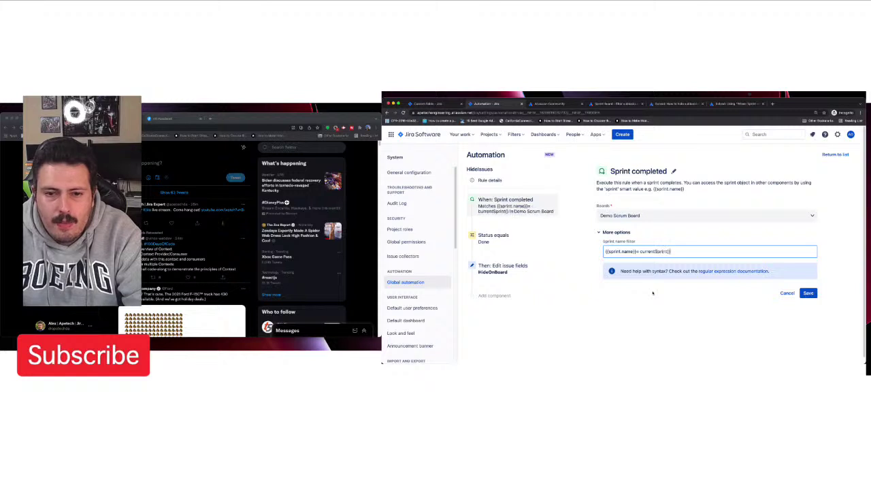
{"action": "left_click", "coordinate": [808, 293]}
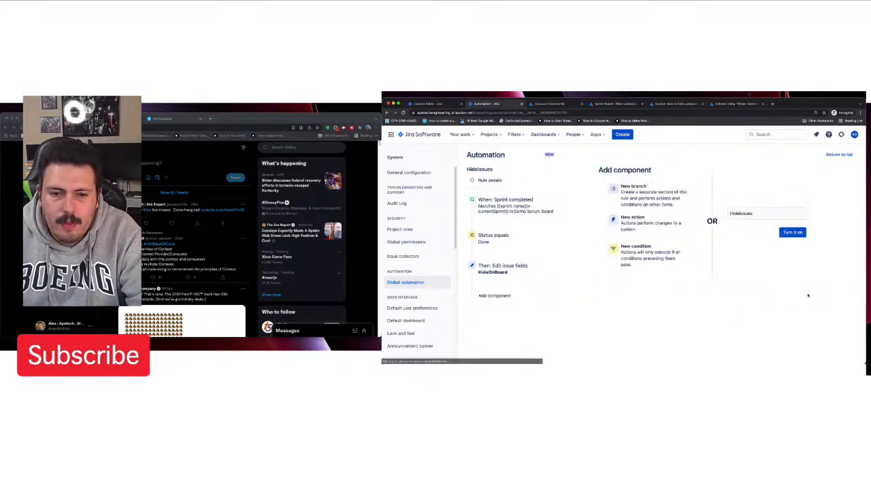
{"action": "left_click", "coordinate": [792, 232]}
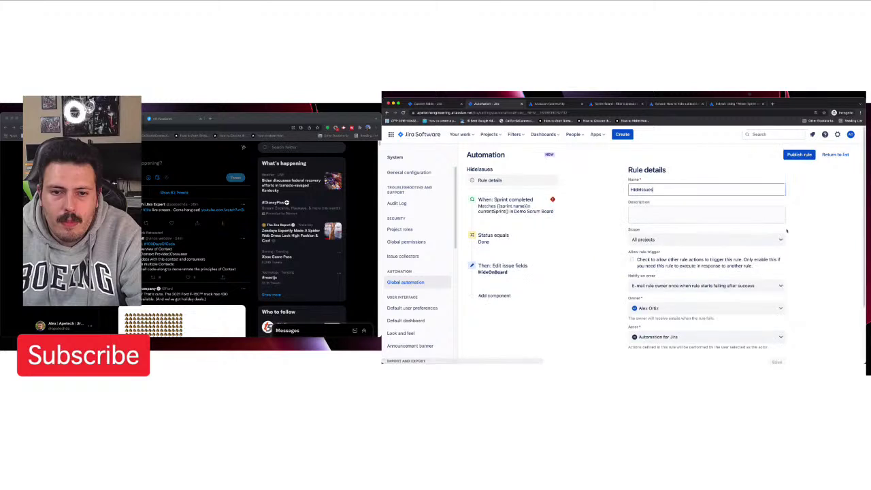
Step: Discard the unpublished HideIssues rule and close the automation page and the tabs used for the sprint board question
{"action": "left_click", "coordinate": [835, 154]}
{"action": "left_click", "coordinate": [678, 187]}
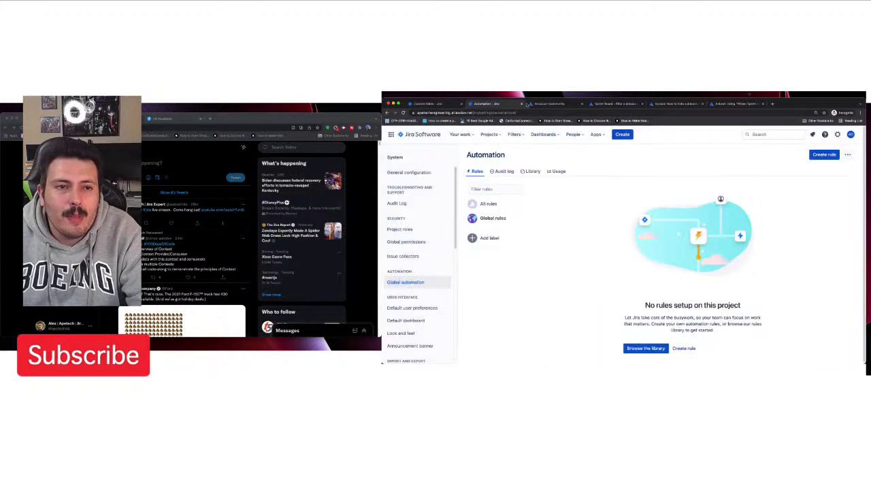
{"action": "left_click", "coordinate": [522, 103]}
{"action": "left_click", "coordinate": [581, 104]}
{"action": "left_click", "coordinate": [581, 103]}
{"action": "left_click", "coordinate": [581, 103]}
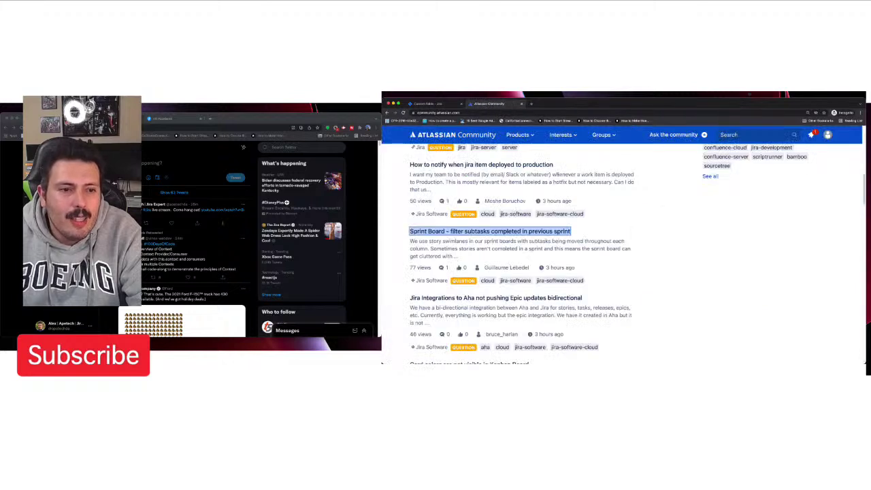
Step: Browse the community feed and open the question about enabling "Fix version" and "Affects version" for Bug issues in a new tab
{"action": "scroll", "coordinate": [552, 174], "scroll_direction": "down", "scroll_amount": 3}
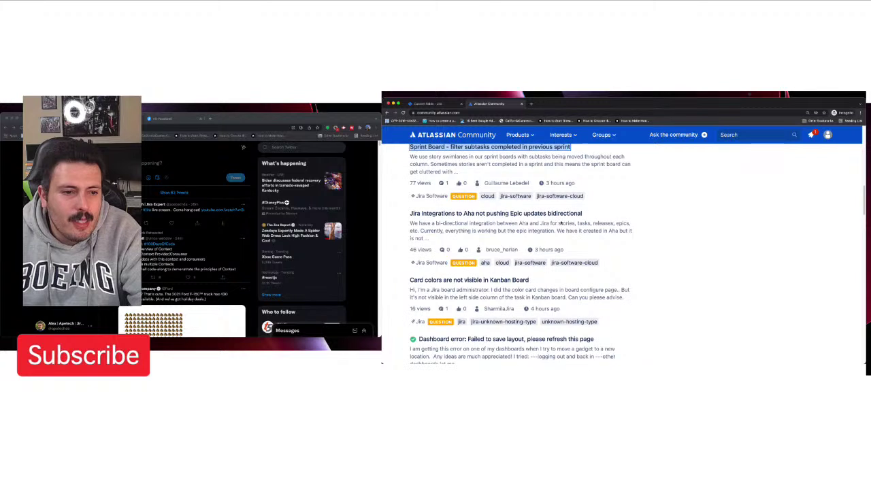
{"action": "scroll", "coordinate": [562, 223], "scroll_direction": "down", "scroll_amount": 1}
{"action": "scroll", "coordinate": [559, 223], "scroll_direction": "down", "scroll_amount": 1}
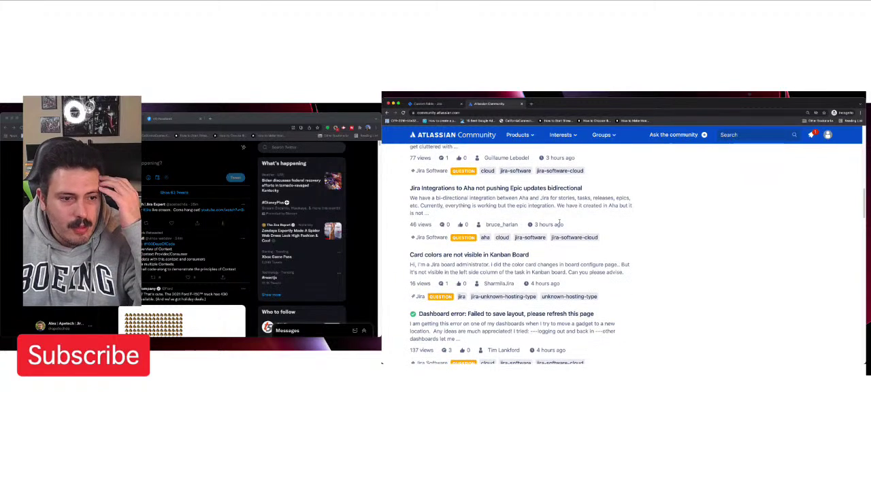
{"action": "scroll", "coordinate": [560, 223], "scroll_direction": "down", "scroll_amount": 1}
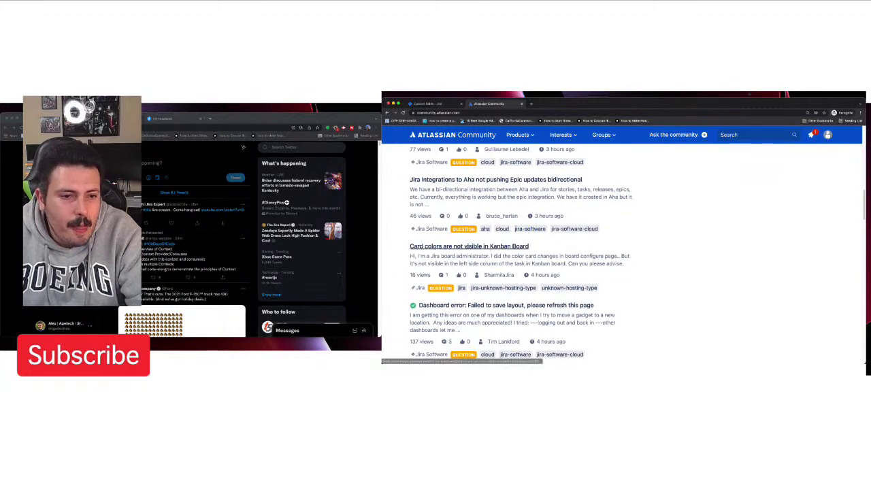
{"action": "scroll", "coordinate": [465, 247], "scroll_direction": "down", "scroll_amount": 5}
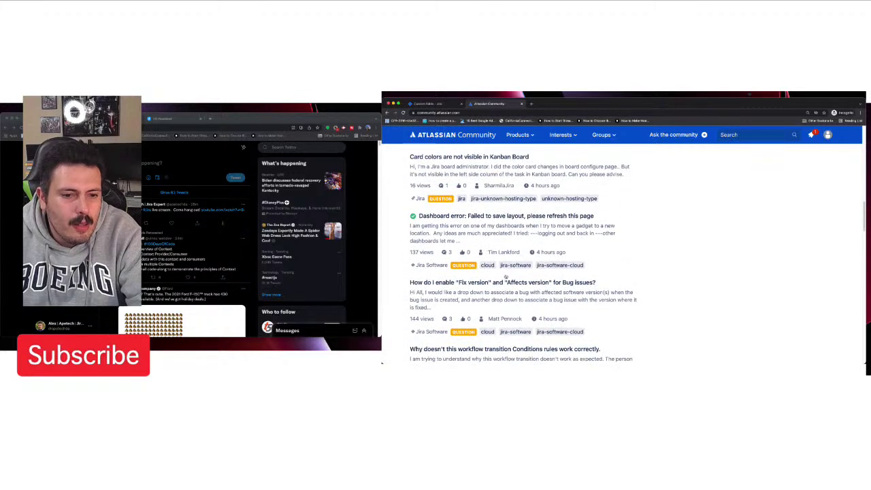
{"action": "right_click", "coordinate": [471, 282]}
{"action": "left_click", "coordinate": [518, 284]}
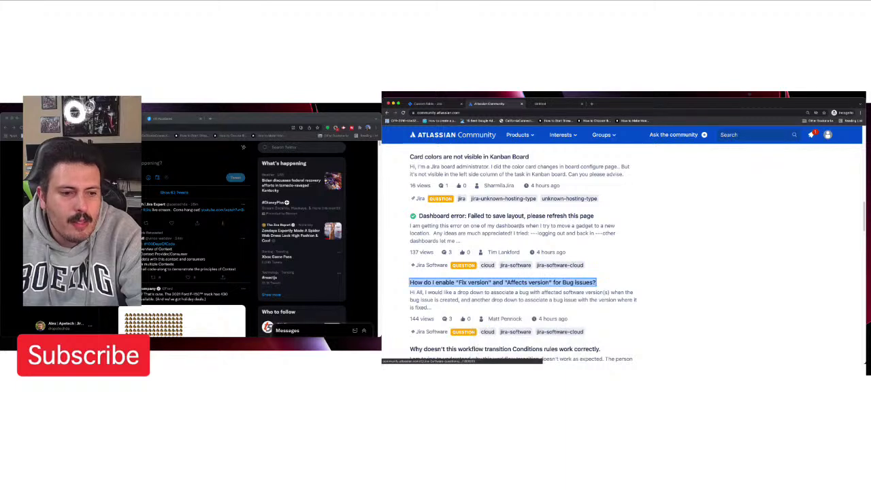
{"action": "left_click", "coordinate": [541, 104]}
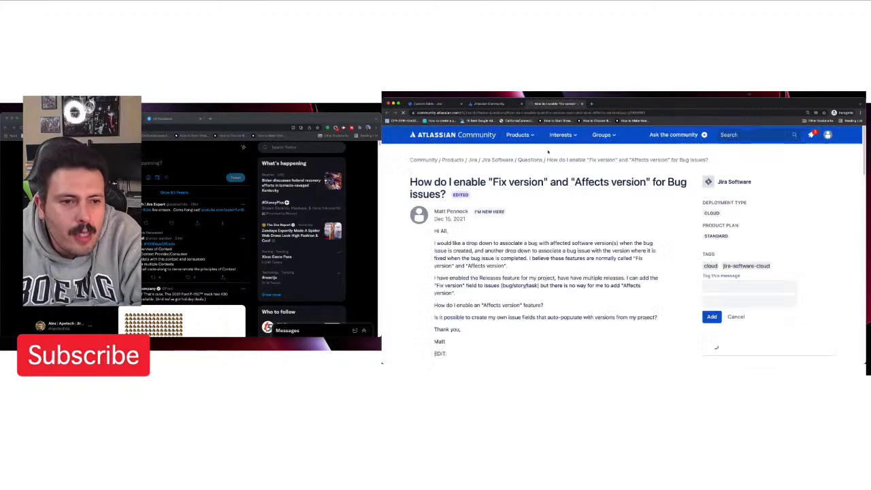
Step: Read the question's request for version drop-downs, its Releases setup and the attached example of searching for "affects version"
{"action": "left_click_drag", "start_coordinate": [447, 243], "coordinate": [507, 265]}
{"action": "scroll", "coordinate": [507, 266], "scroll_direction": "down", "scroll_amount": 1}
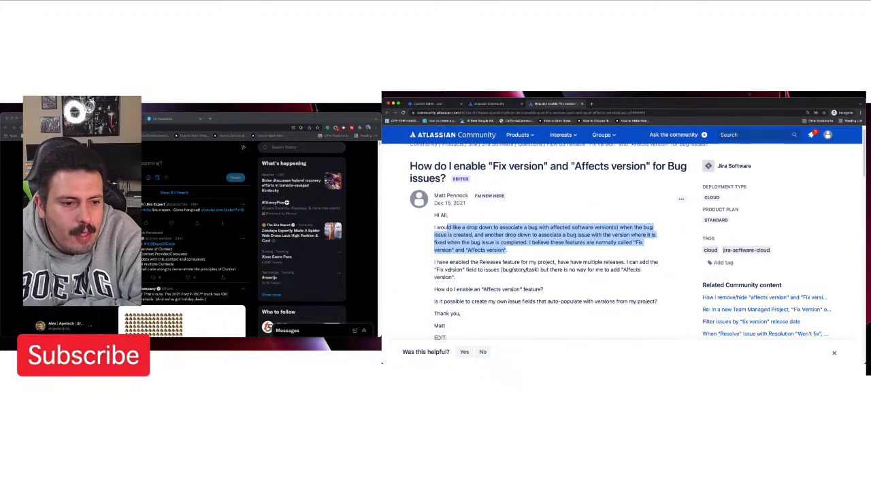
{"action": "left_click_drag", "start_coordinate": [450, 262], "coordinate": [639, 270]}
{"action": "scroll", "coordinate": [578, 270], "scroll_direction": "down", "scroll_amount": 1}
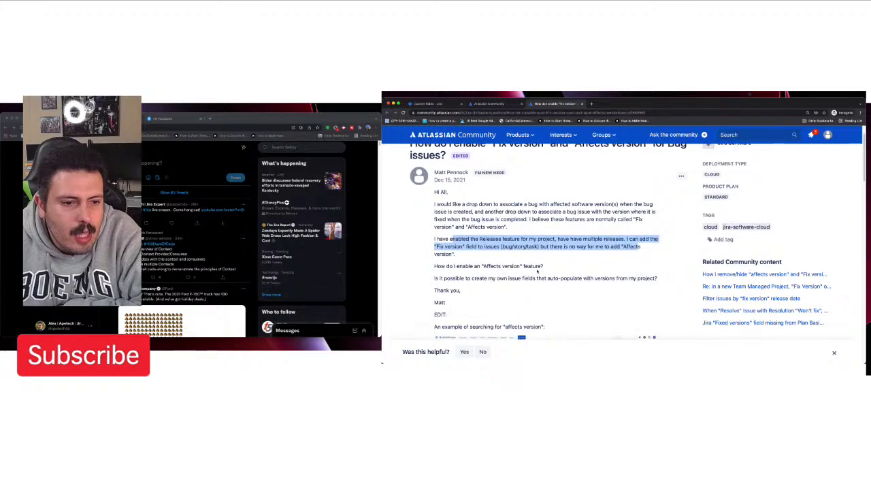
{"action": "left_click_drag", "start_coordinate": [457, 266], "coordinate": [594, 278]}
{"action": "scroll", "coordinate": [593, 276], "scroll_direction": "down", "scroll_amount": 5}
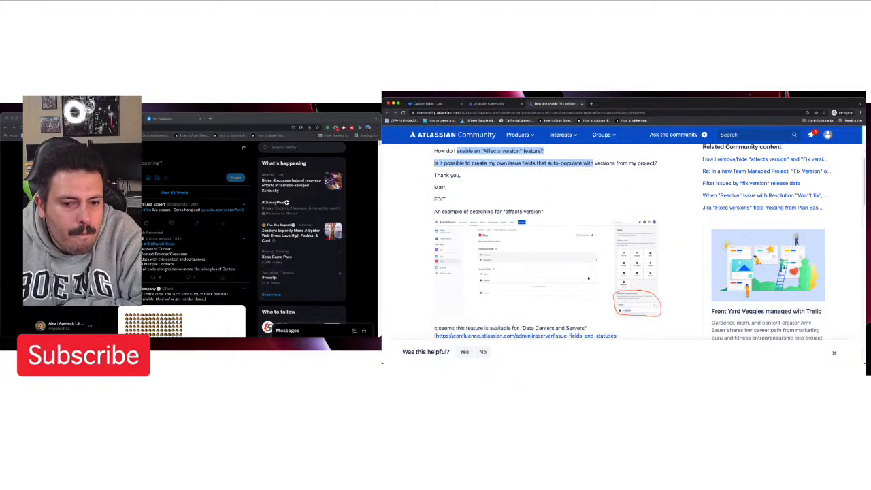
Step: Read the first answer on affected versions in team-managed projects and the reply linking the feature suggestion
{"action": "scroll", "coordinate": [587, 277], "scroll_direction": "down", "scroll_amount": 10}
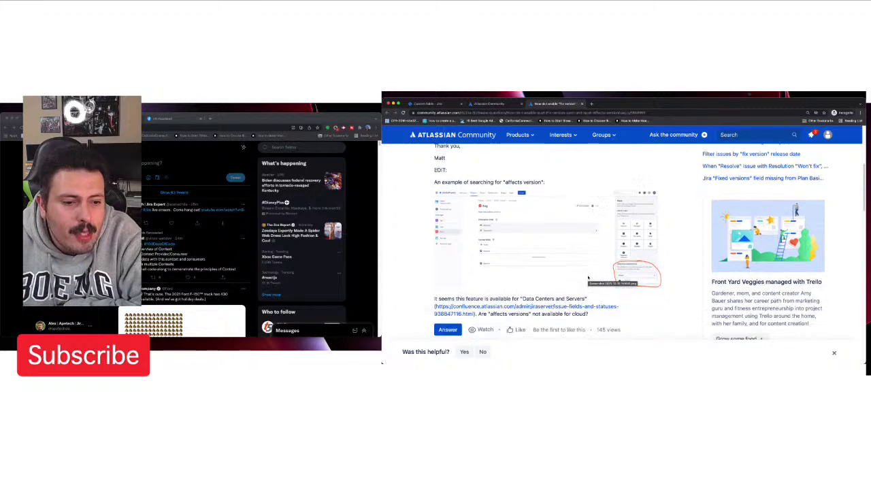
{"action": "scroll", "coordinate": [589, 278], "scroll_direction": "down", "scroll_amount": 1}
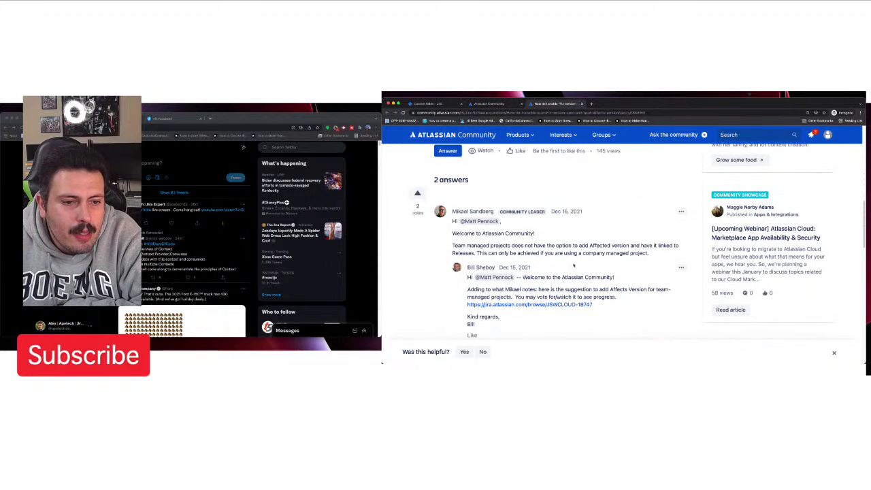
{"action": "left_click_drag", "start_coordinate": [524, 245], "coordinate": [639, 253]}
{"action": "scroll", "coordinate": [637, 252], "scroll_direction": "down", "scroll_amount": 4}
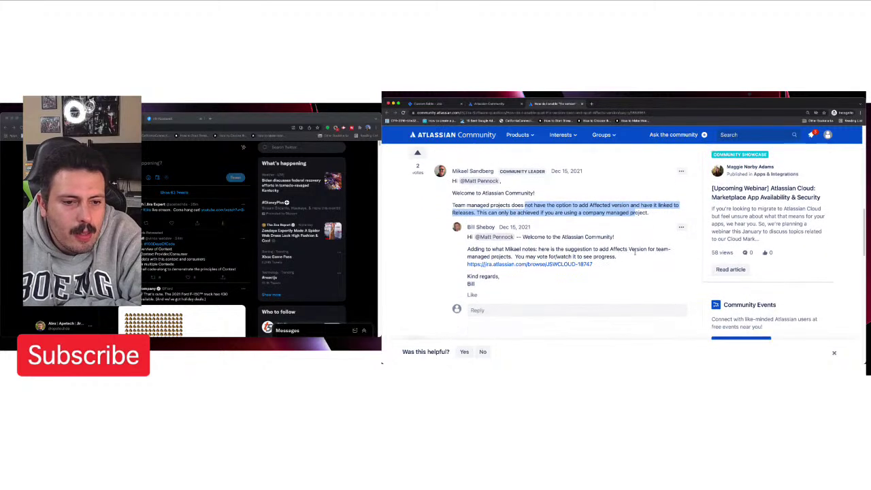
Step: Open the linked suggestion JSWCLOUD-18747 about Affects Version/s in team-managed projects and vote for it
{"action": "left_click", "coordinate": [548, 249]}
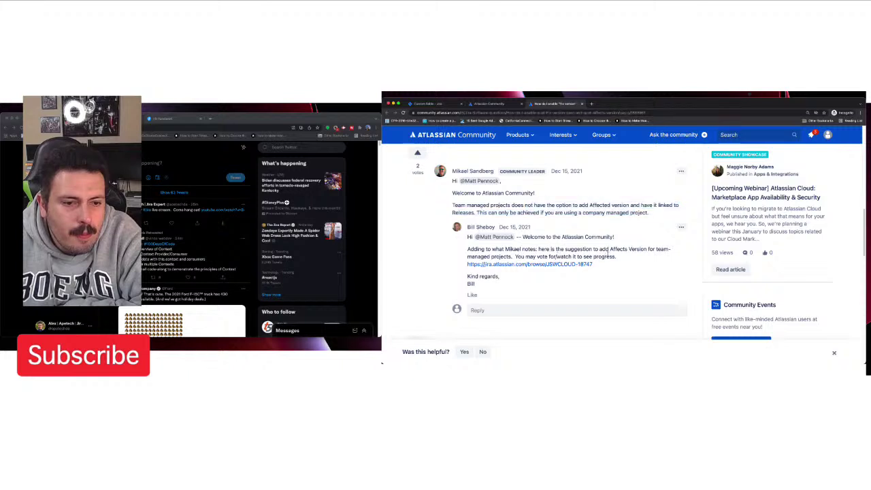
{"action": "left_click_drag", "start_coordinate": [551, 256], "coordinate": [592, 256]}
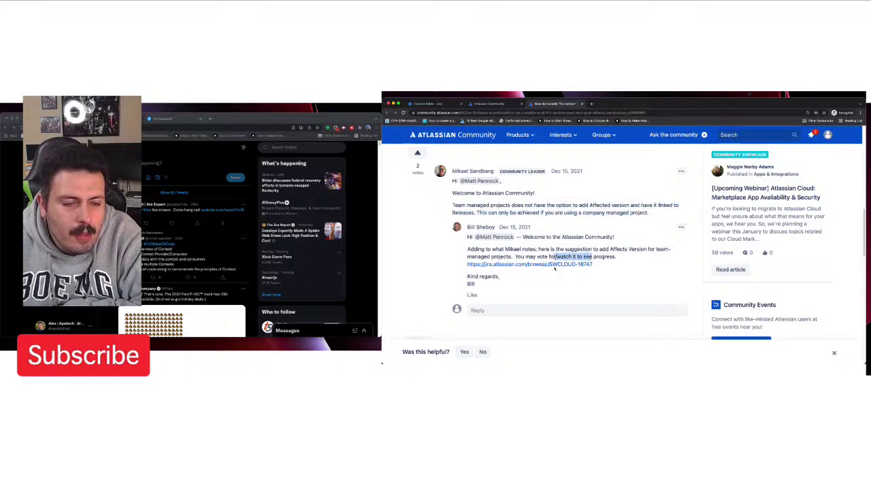
{"action": "left_click", "coordinate": [539, 265]}
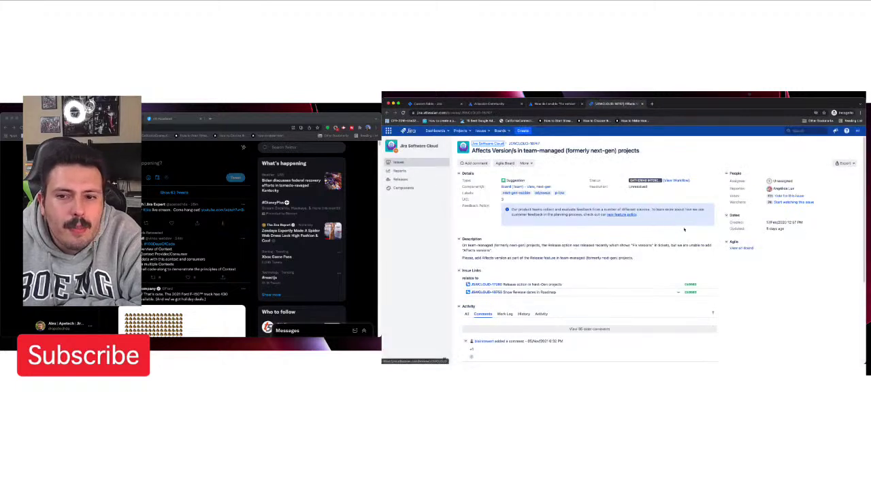
{"action": "left_click", "coordinate": [787, 196]}
Step: Review the suggestion's description, issue links and comments, and close it to return to the community question
{"action": "scroll", "coordinate": [708, 232], "scroll_direction": "down", "scroll_amount": 1}
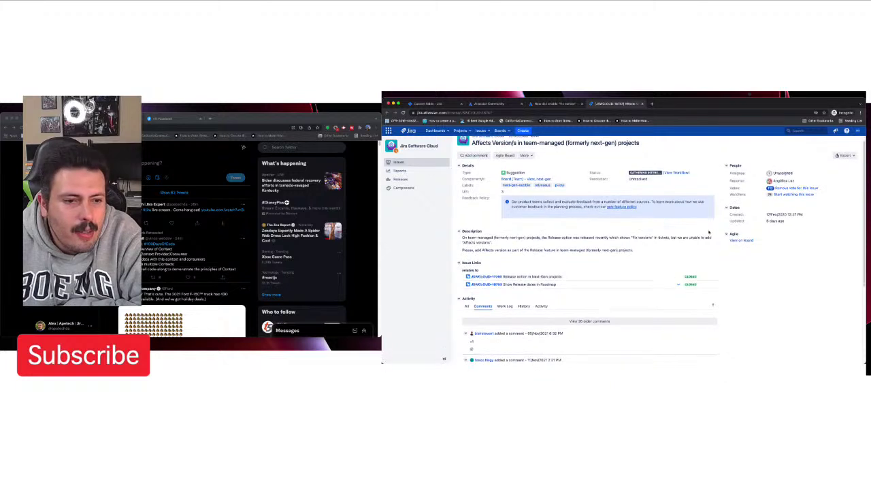
{"action": "scroll", "coordinate": [708, 232], "scroll_direction": "down", "scroll_amount": 3}
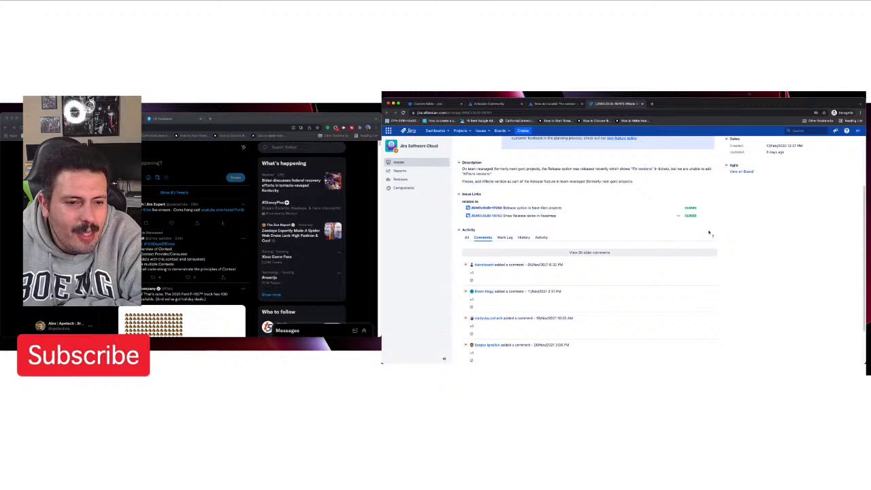
{"action": "scroll", "coordinate": [708, 232], "scroll_direction": "up", "scroll_amount": 3}
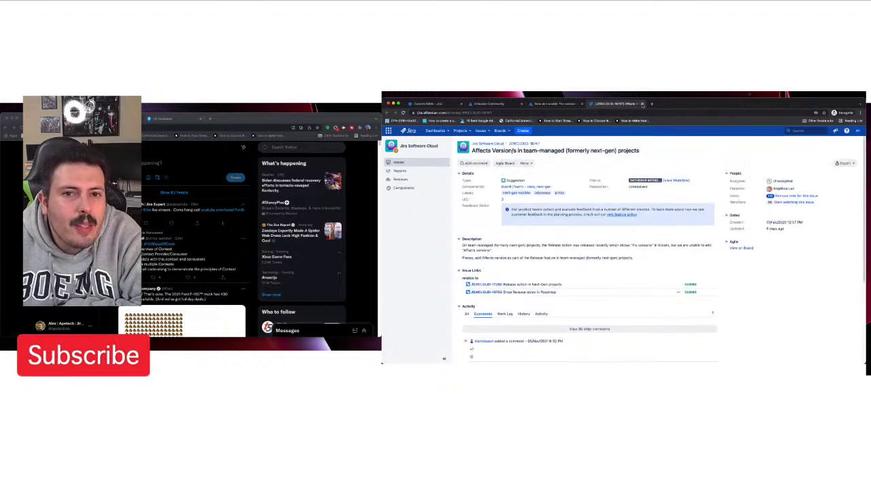
{"action": "left_click", "coordinate": [641, 103]}
Step: Read the second answer about making Affects Version available through the project's field settings, and recheck the question's "affects version" search example
{"action": "scroll", "coordinate": [623, 257], "scroll_direction": "up", "scroll_amount": 1}
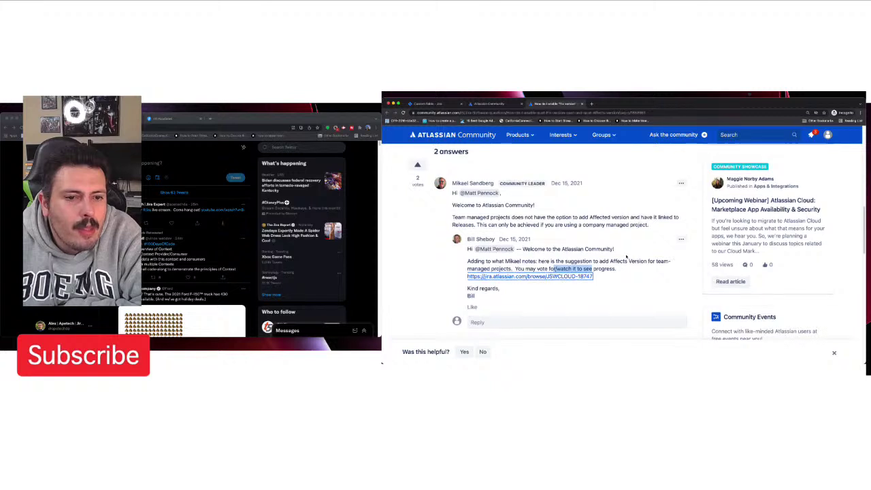
{"action": "scroll", "coordinate": [626, 257], "scroll_direction": "up", "scroll_amount": 1}
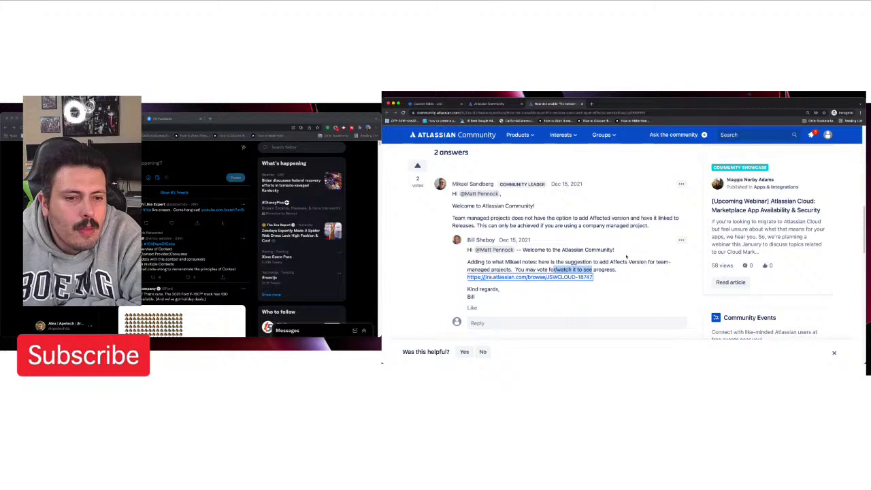
{"action": "scroll", "coordinate": [627, 256], "scroll_direction": "up", "scroll_amount": 1}
{"action": "scroll", "coordinate": [626, 256], "scroll_direction": "up", "scroll_amount": 1}
{"action": "scroll", "coordinate": [627, 256], "scroll_direction": "down", "scroll_amount": 5}
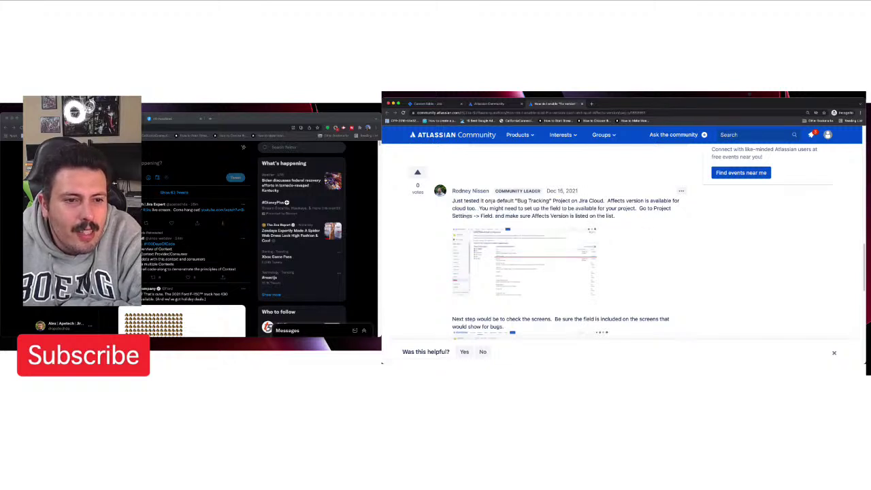
{"action": "left_click_drag", "start_coordinate": [515, 201], "coordinate": [605, 215]}
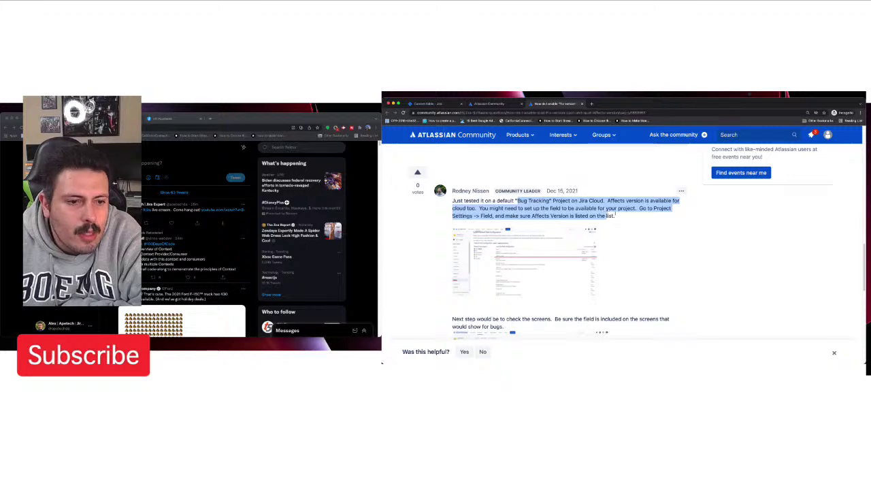
{"action": "scroll", "coordinate": [631, 219], "scroll_direction": "up", "scroll_amount": 10}
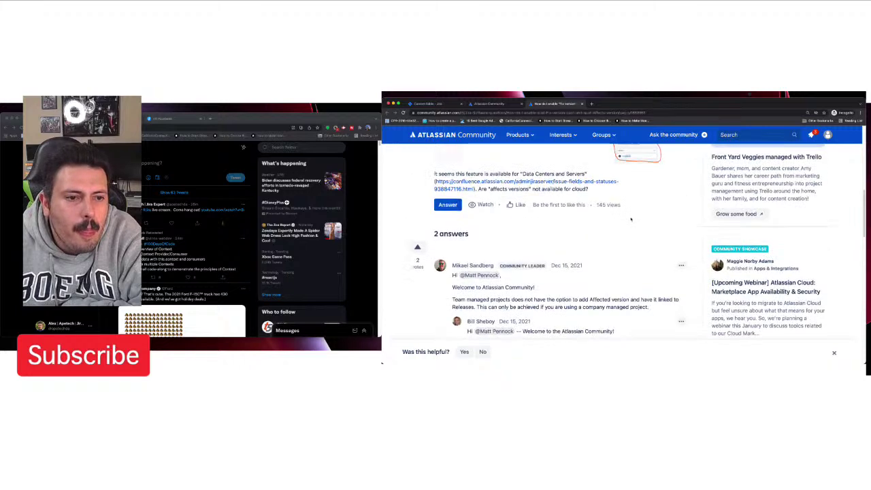
{"action": "scroll", "coordinate": [630, 219], "scroll_direction": "down", "scroll_amount": 2}
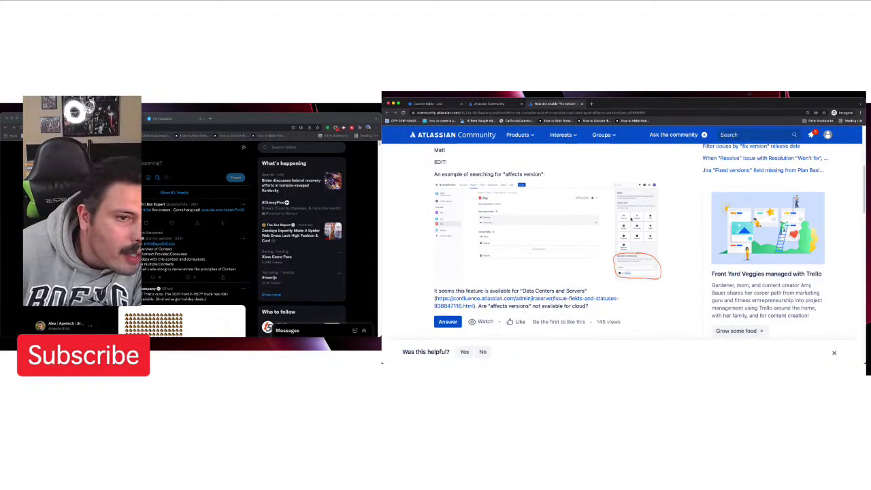
Step: Return to the Jira site and start creating a new project
{"action": "left_click", "coordinate": [446, 104]}
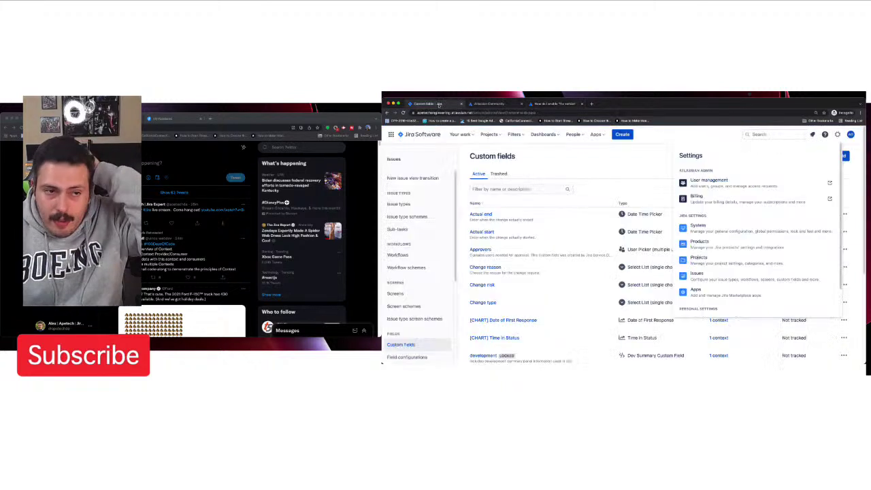
{"action": "left_click", "coordinate": [487, 134]}
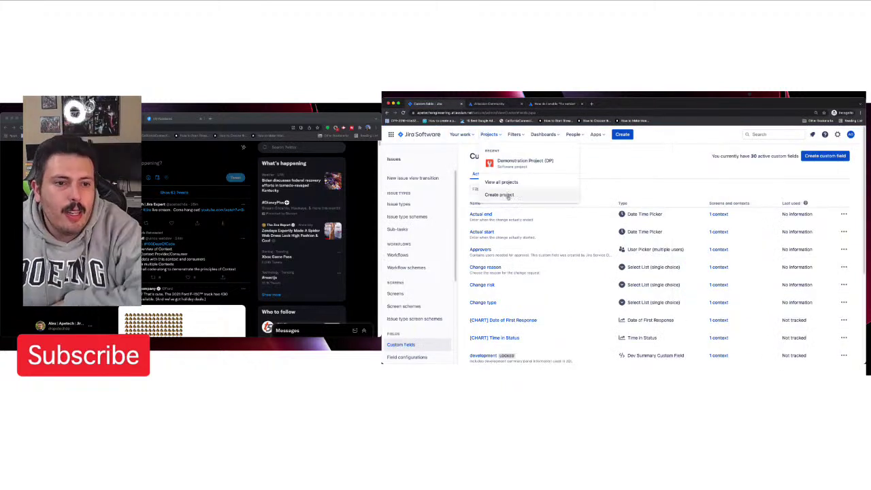